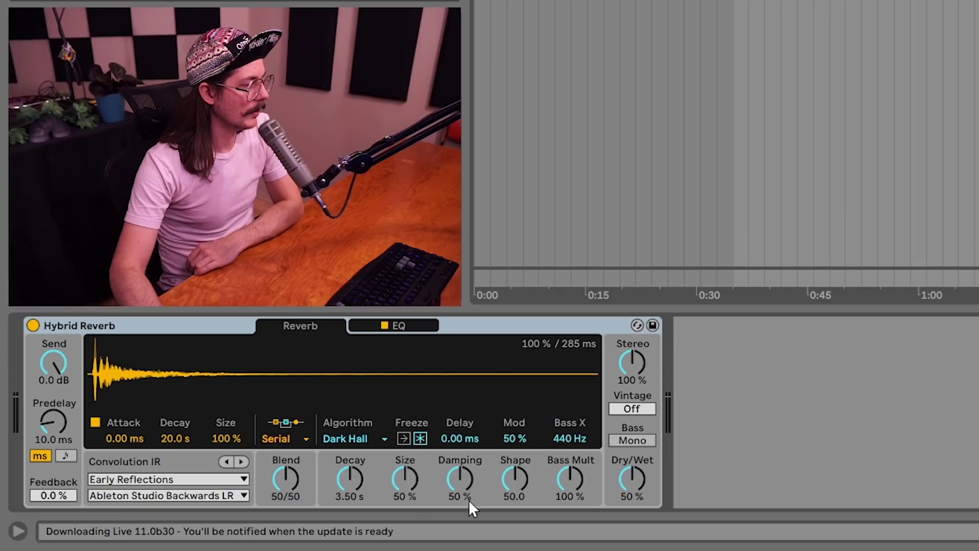
Look through the Hybrid Reverb algorithms, try Quartz, and set the algorithm to Shimmer.
left_click(372, 440)
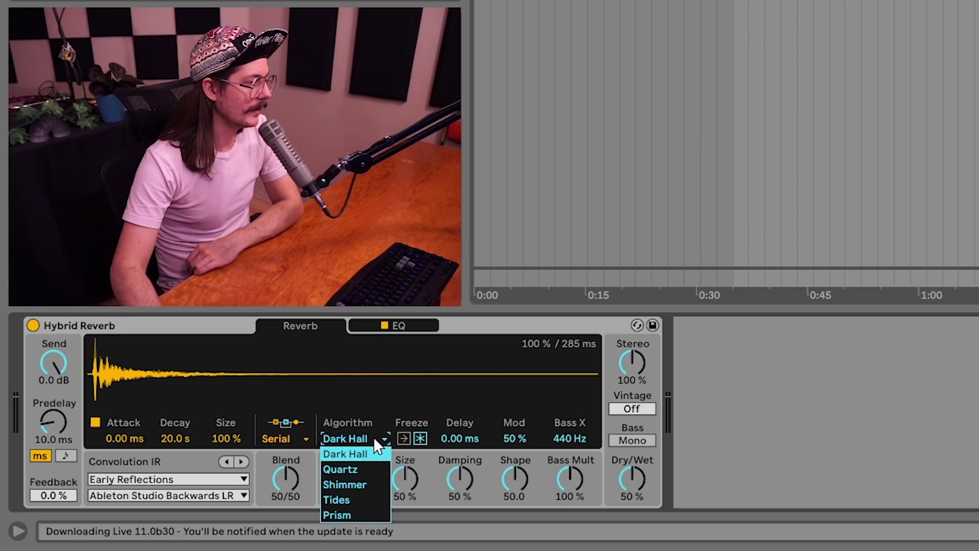
left_click(376, 439)
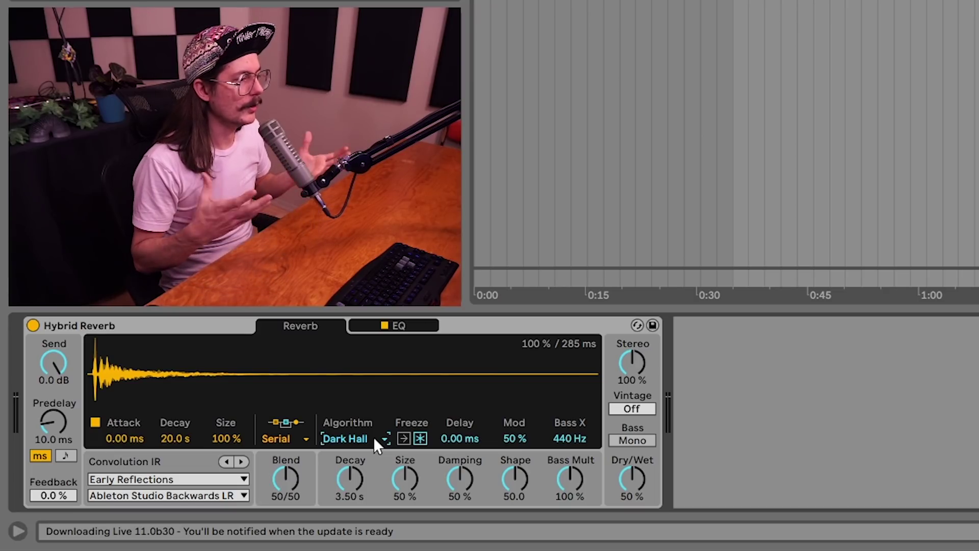
left_click(374, 437)
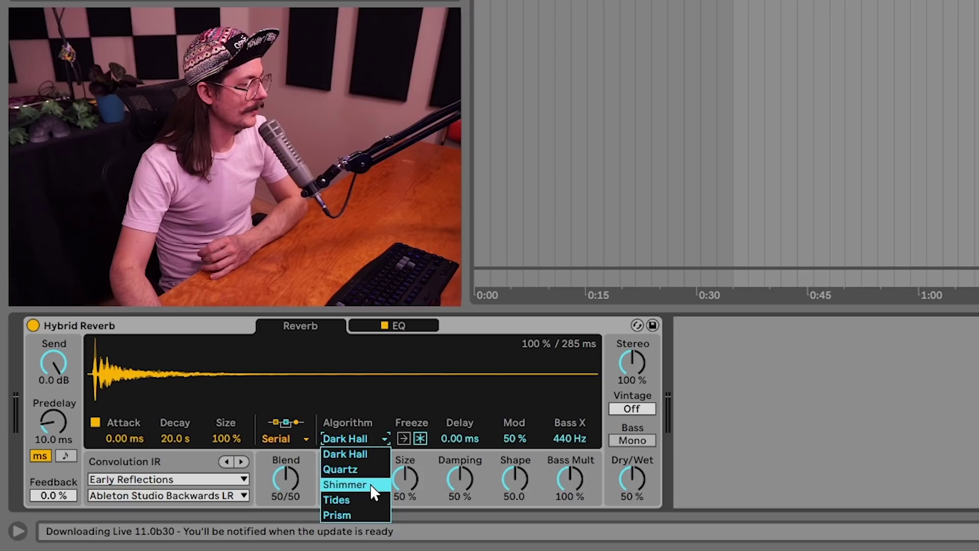
left_click(357, 469)
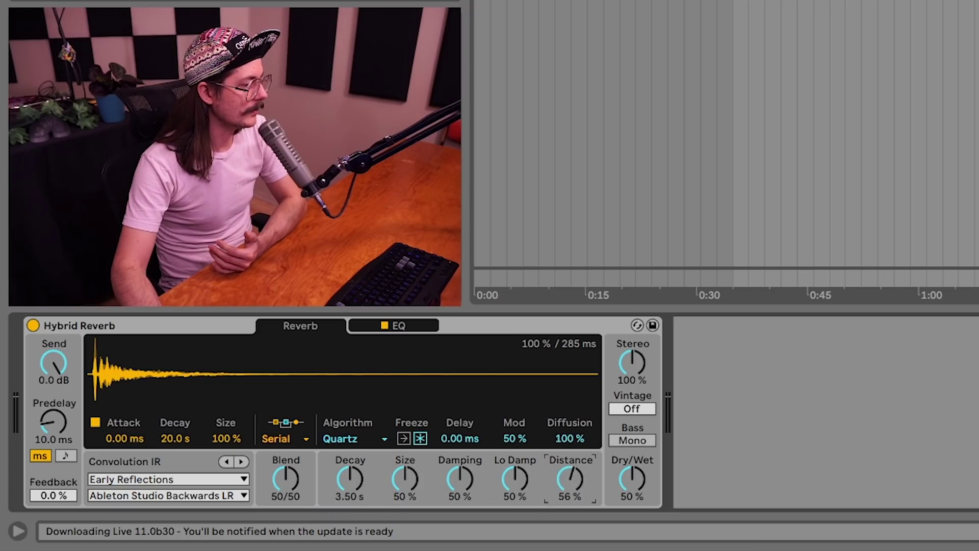
left_click(384, 439)
left_click(379, 482)
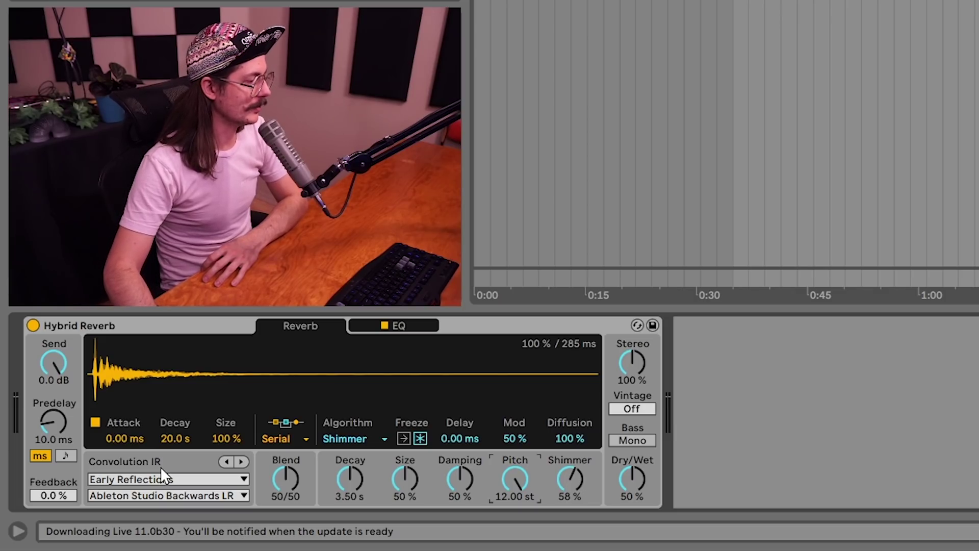
Set the convolution impulse response category to Halls and choose the Rich Verb LR impulse.
left_click(188, 480)
left_click(184, 389)
left_click(184, 495)
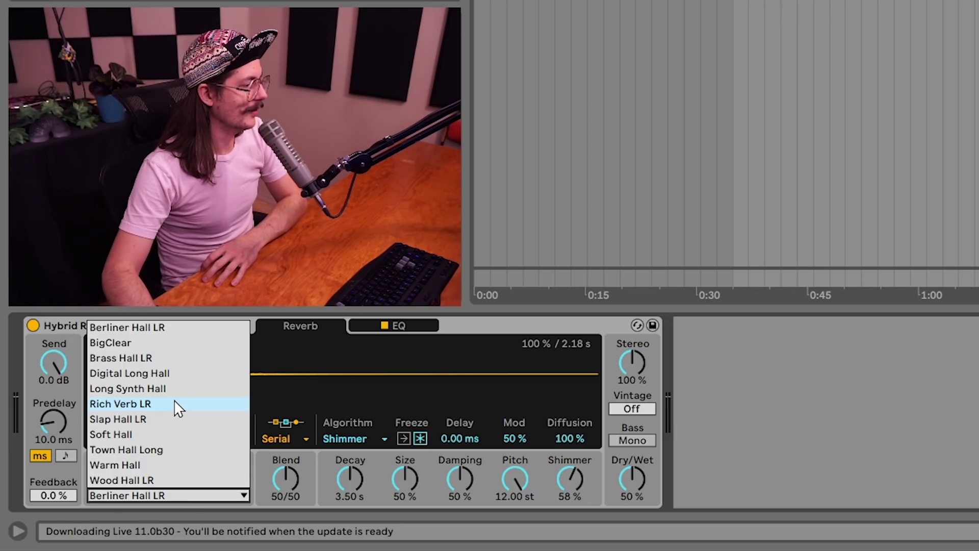
left_click(174, 400)
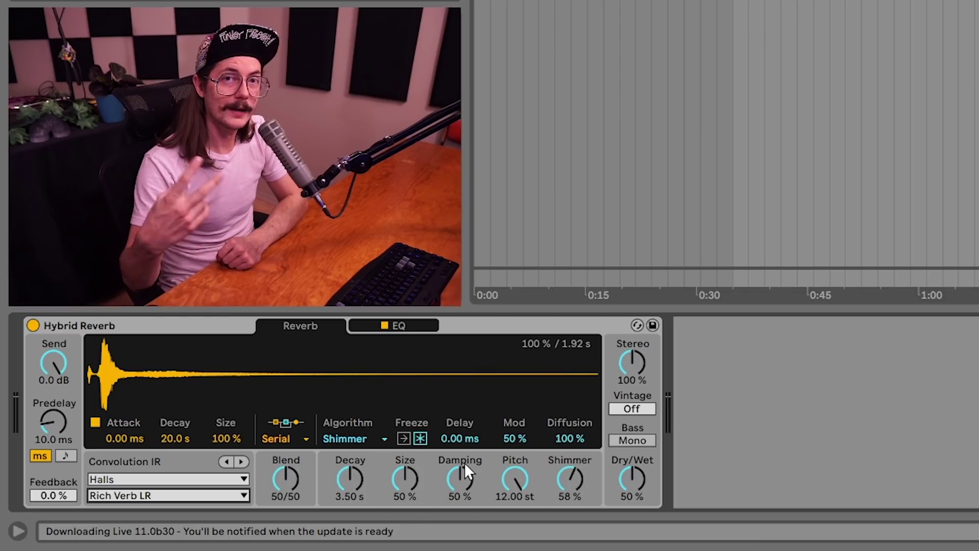
Try the Parallel, Algorithm and Convolution routings, return the routing to Serial, and try the Blend control.
left_click(307, 444)
left_click(304, 466)
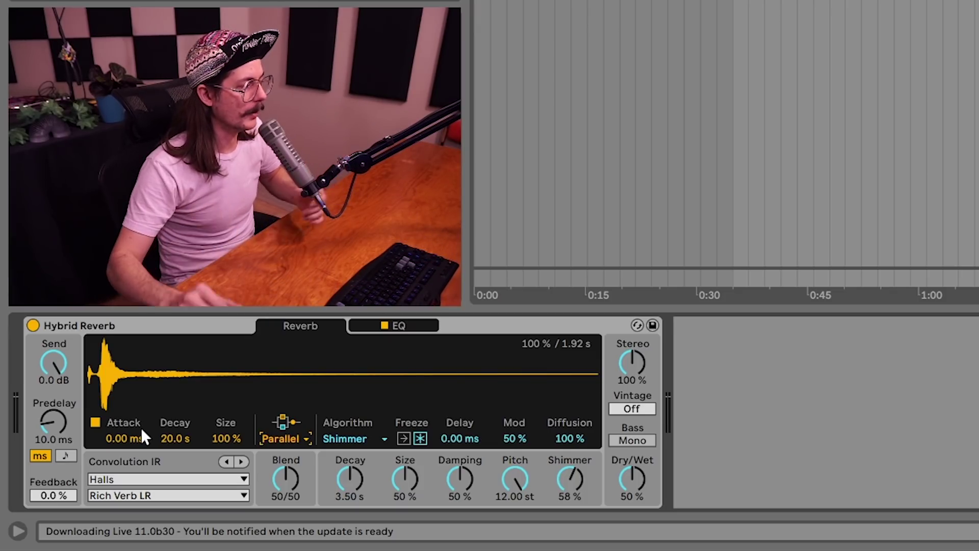
left_click(285, 440)
left_click(291, 480)
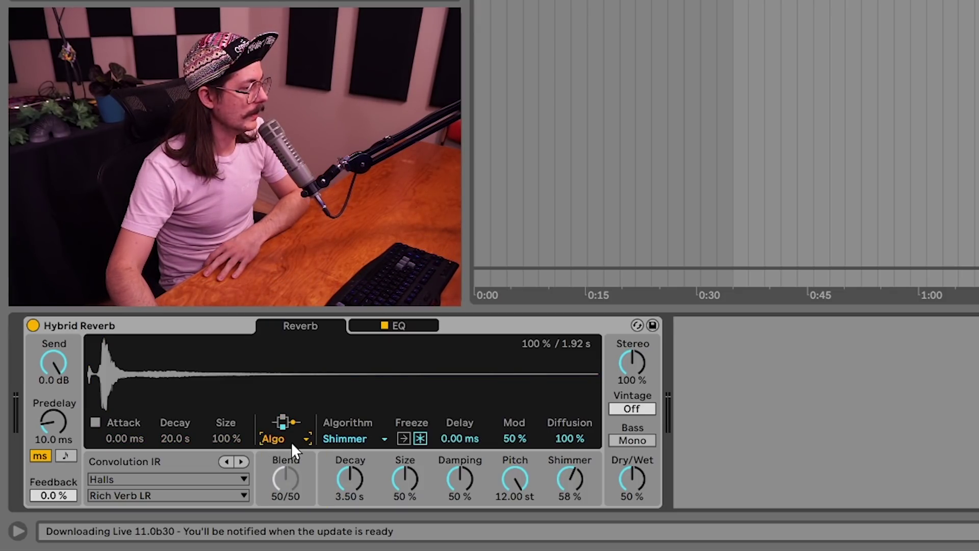
left_click(292, 441)
left_click(304, 499)
left_click(304, 441)
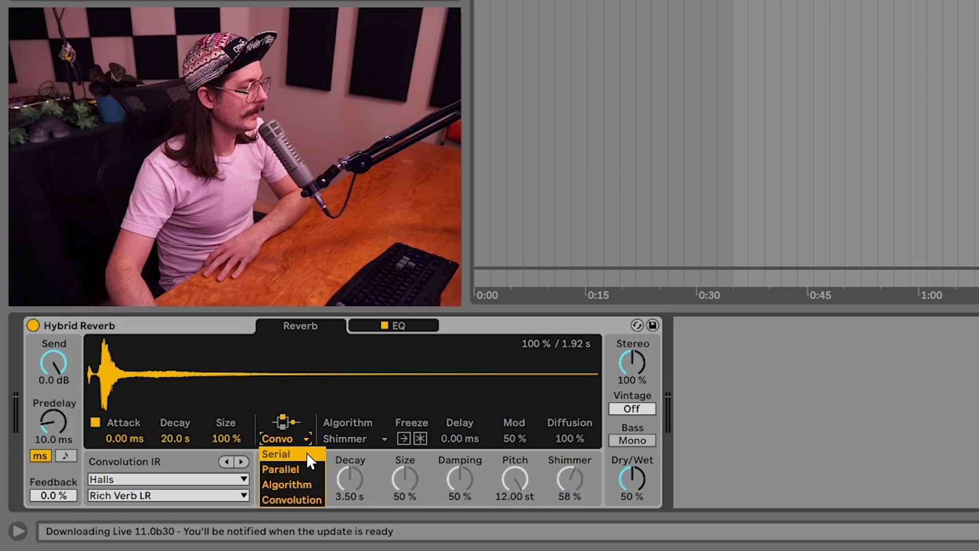
left_click(308, 455)
mouse_move(285, 479)
left_mouse_down()
mouse_move(286, 487)
mouse_move(285, 469)
mouse_move(286, 492)
mouse_move(285, 471)
left_mouse_up()
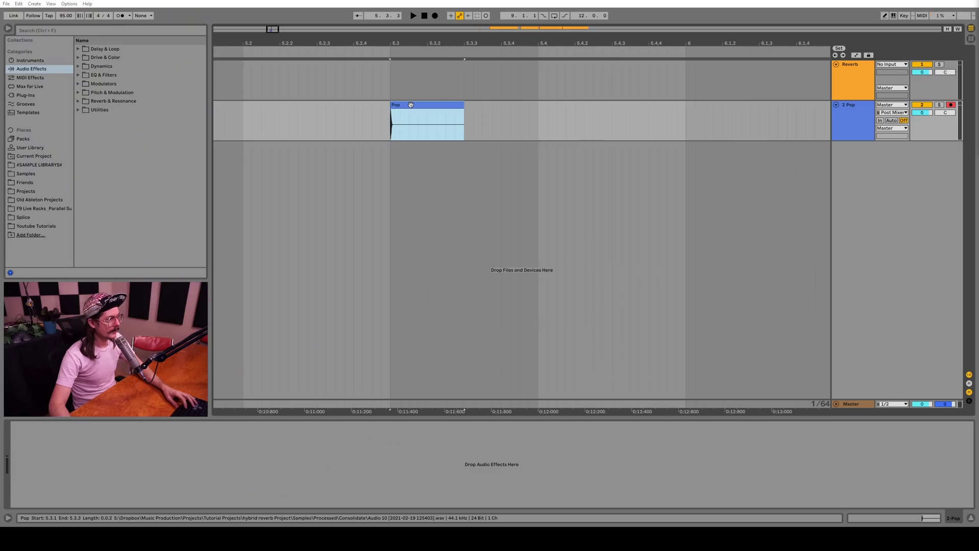
Play the dry Pop clip and move it up onto the Reverb track.
key("space")
key("space")
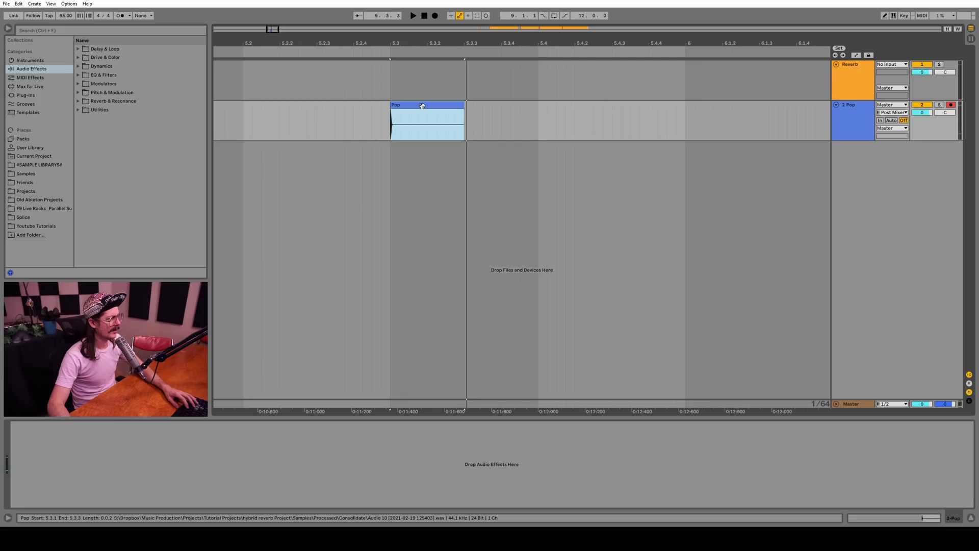
left_click_drag(420, 103, 423, 96)
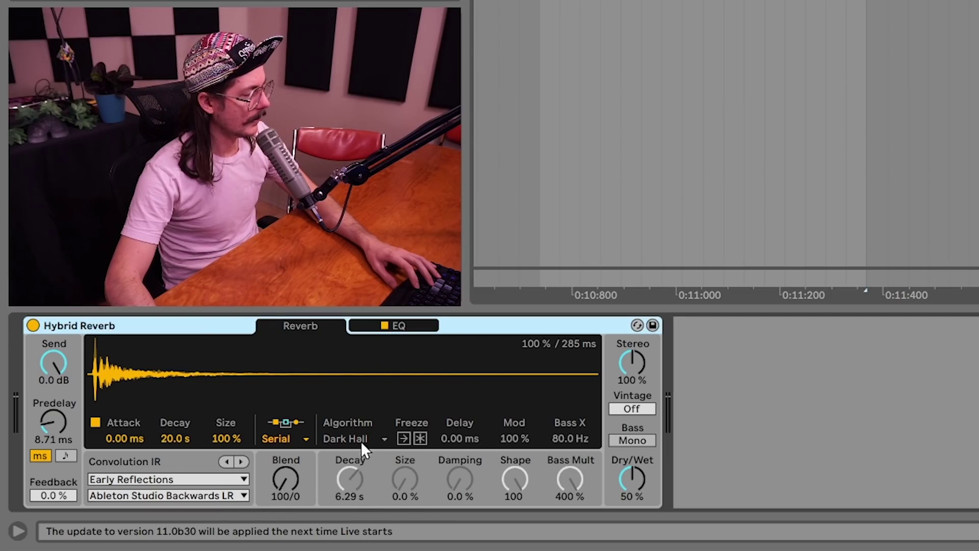
Switch the reverb routing to Convolution, select the Early Reflections category, and try the convolution decay.
left_click(304, 438)
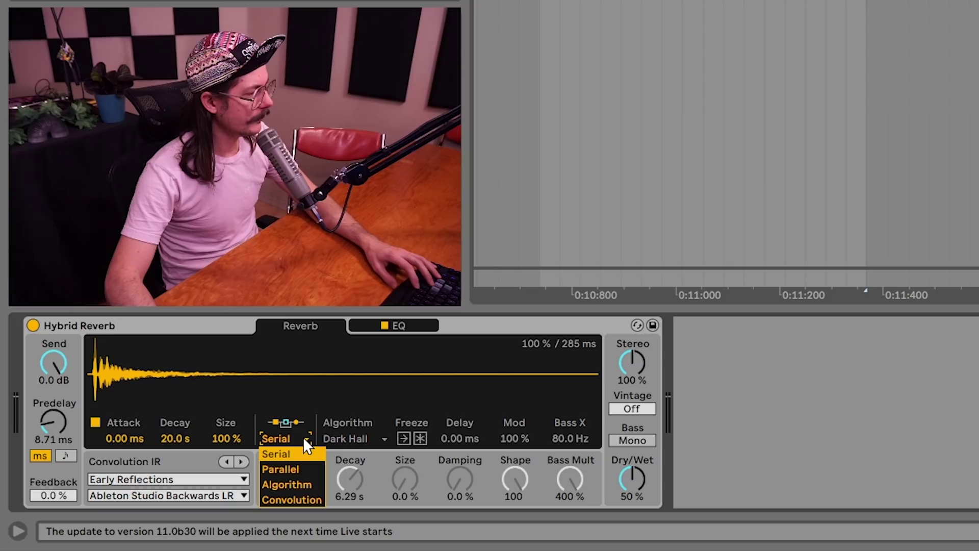
left_click(311, 500)
left_click(174, 481)
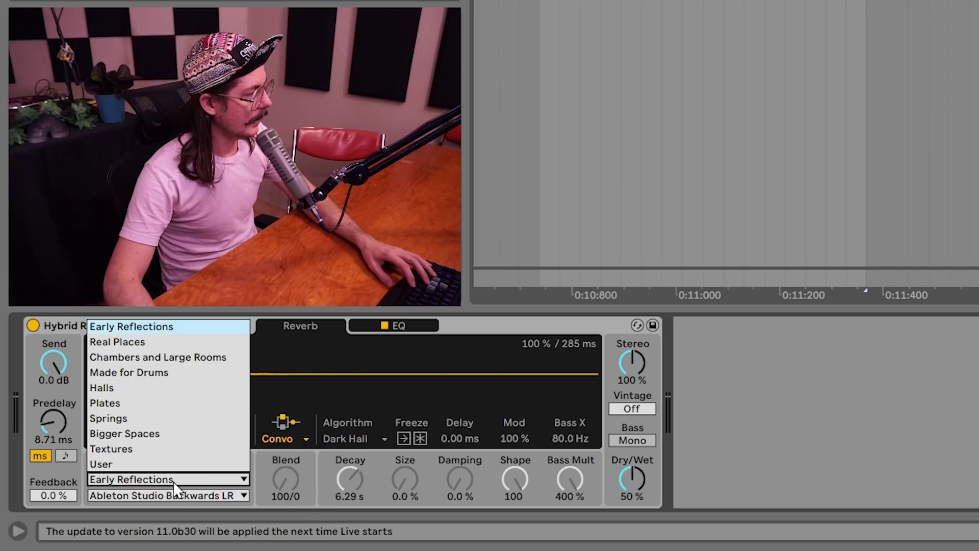
left_click(151, 327)
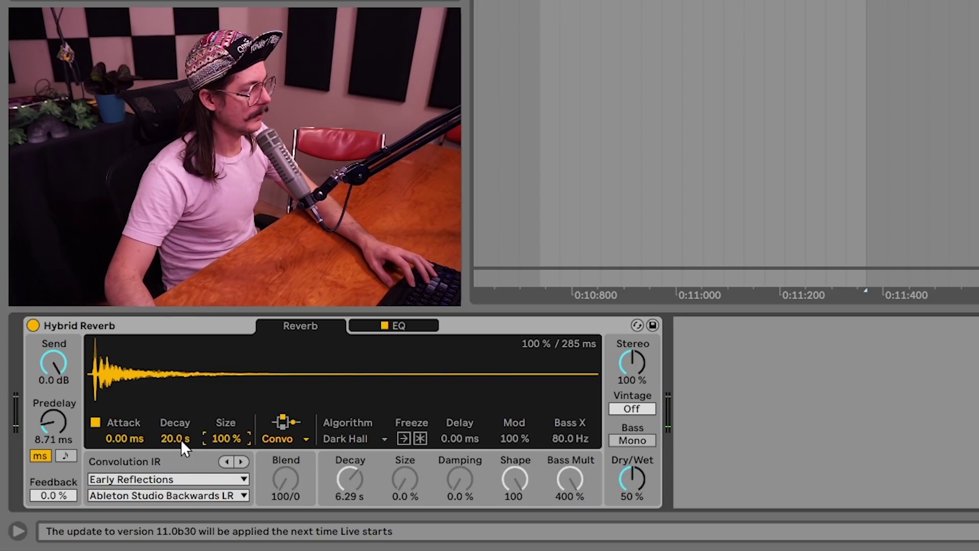
mouse_move(178, 439)
left_mouse_down()
mouse_move(177, 465)
mouse_move(174, 438)
left_mouse_up()
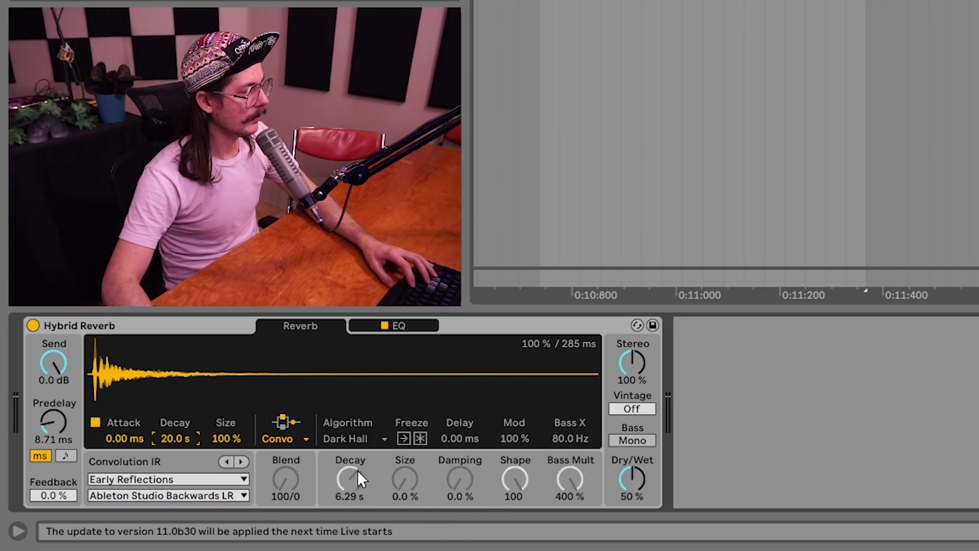
Switch the reverb routing to Algorithm and choose the Prism algorithm.
left_click(297, 442)
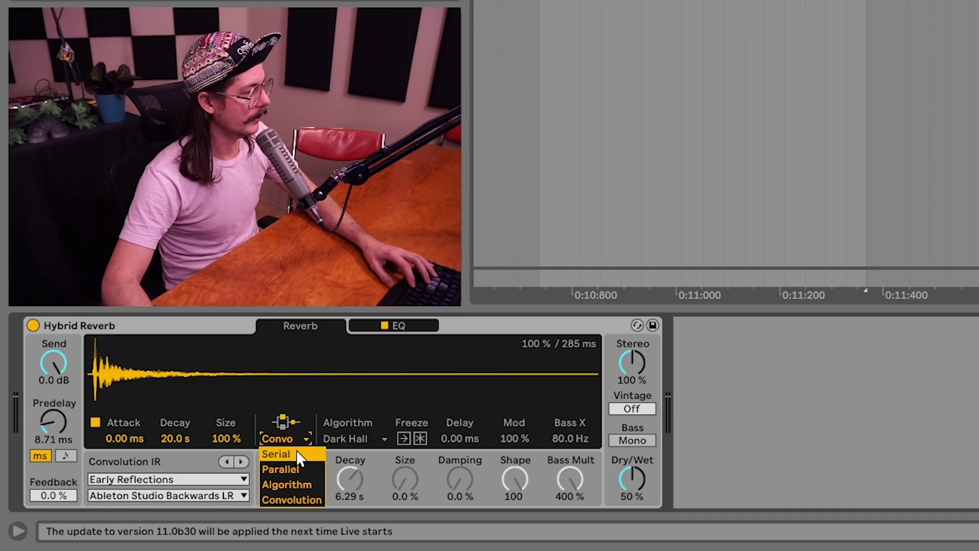
left_click(304, 484)
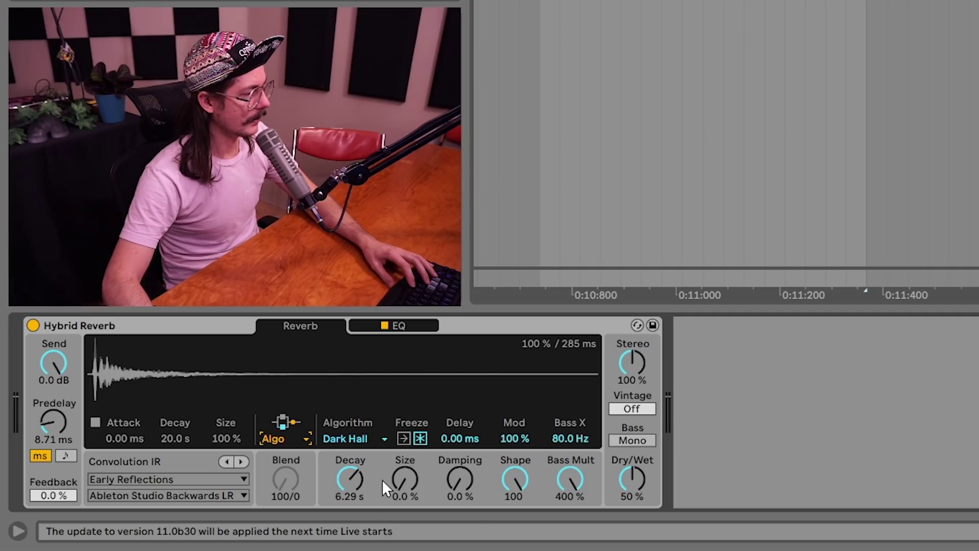
left_click(368, 439)
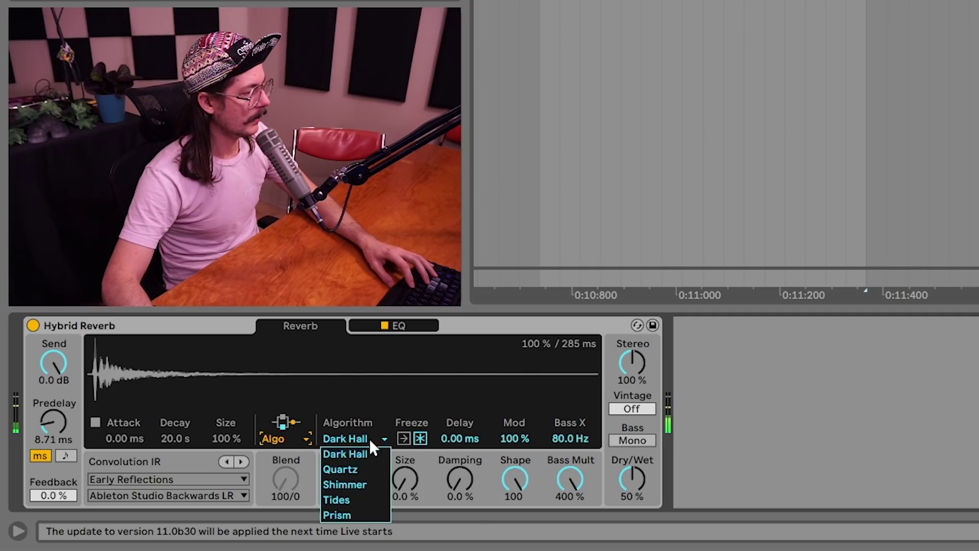
left_click(367, 513)
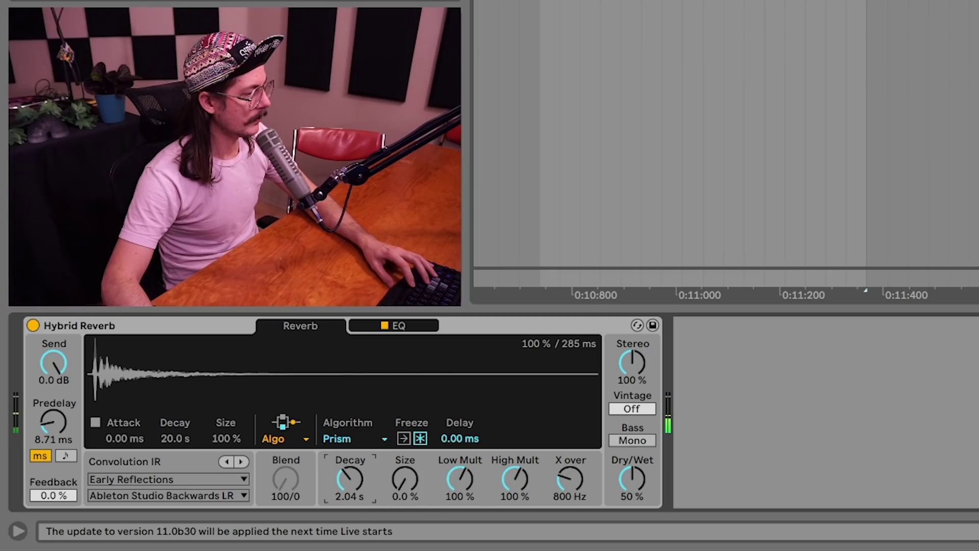
Set the Prism algorithm's decay to 2.81 s, size to 100 % and X over to 2.07 kHz.
left_click_drag(349, 480, 350, 490)
left_click_drag(417, 481, 406, 449)
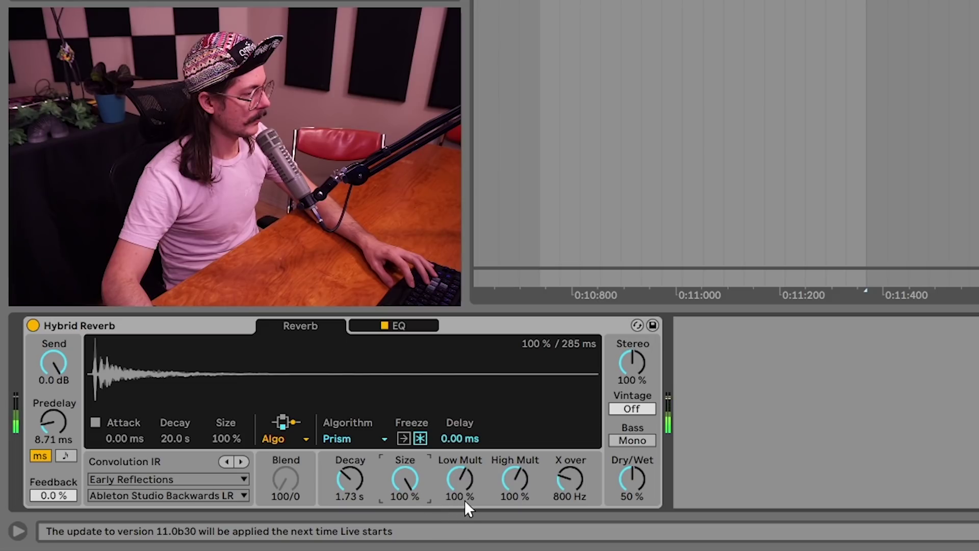
left_click_drag(356, 477, 356, 460)
left_click_drag(570, 480, 571, 464)
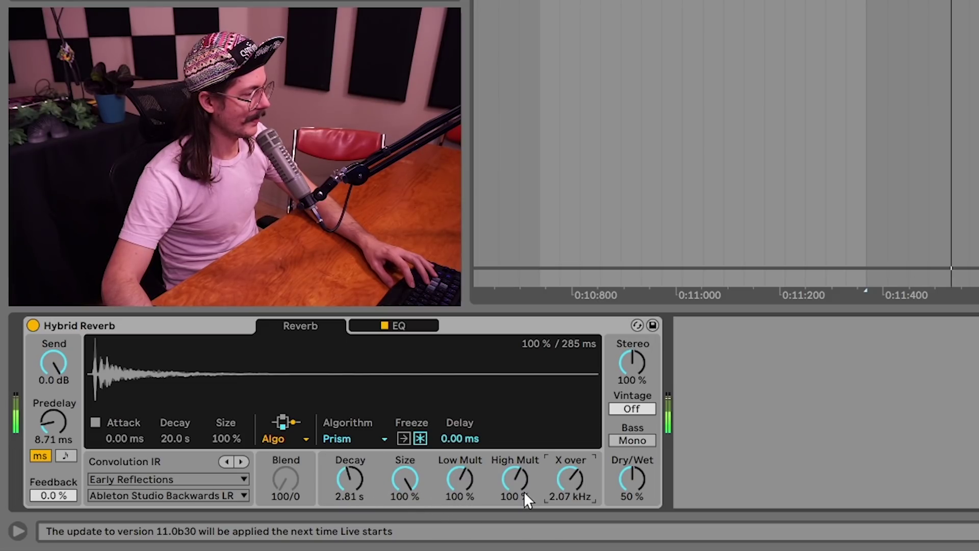
Switch the routing to Convolution and on to Serial, with the blend at 0/100.
scroll(296, 438, "down", 1)
left_click(296, 438)
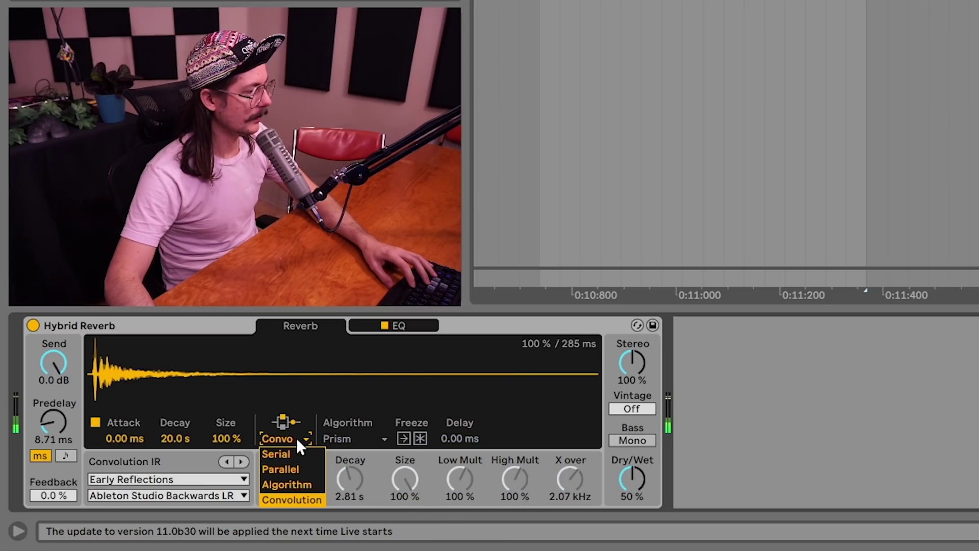
left_click(301, 452)
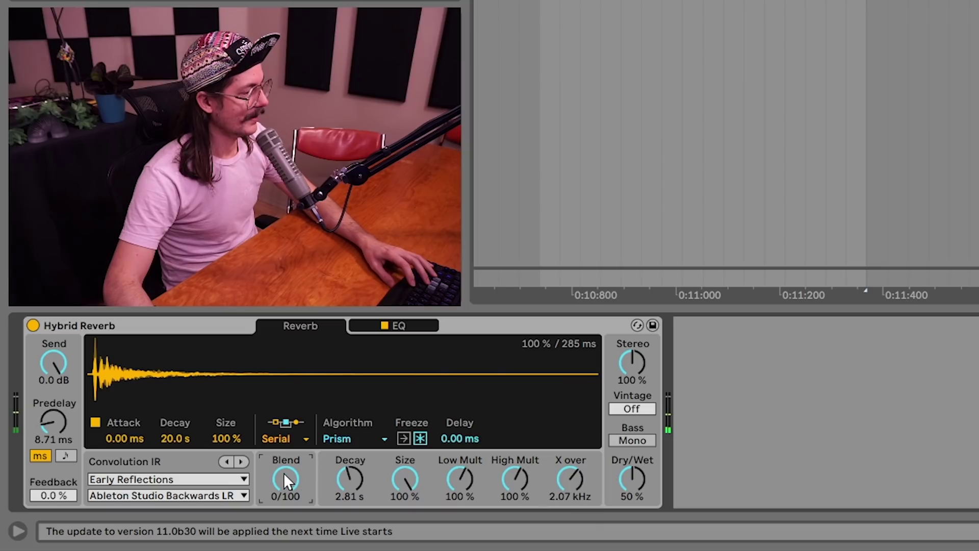
Compare the Algorithm, Convolution and Parallel routings and return to Serial with the blend at 50/50.
left_click(296, 437)
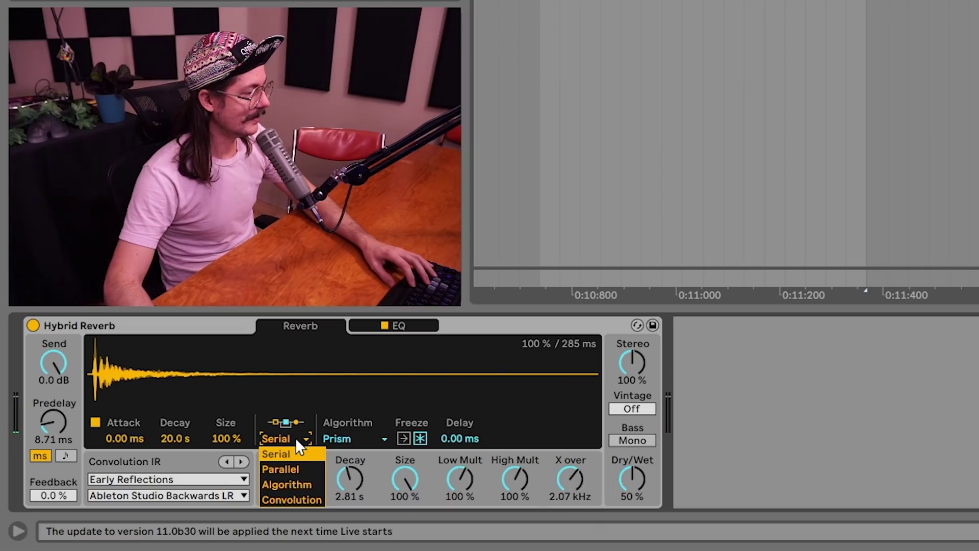
left_click(302, 484)
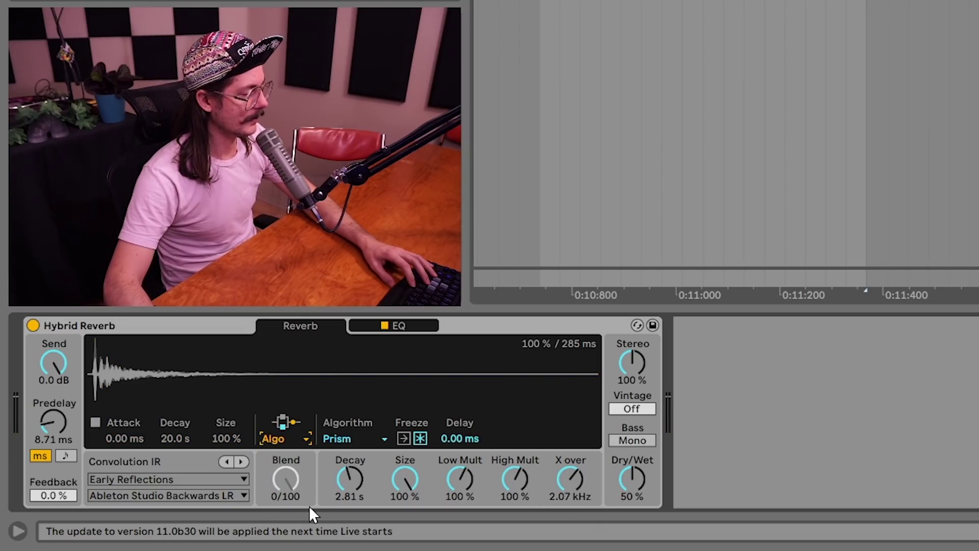
left_click(304, 439)
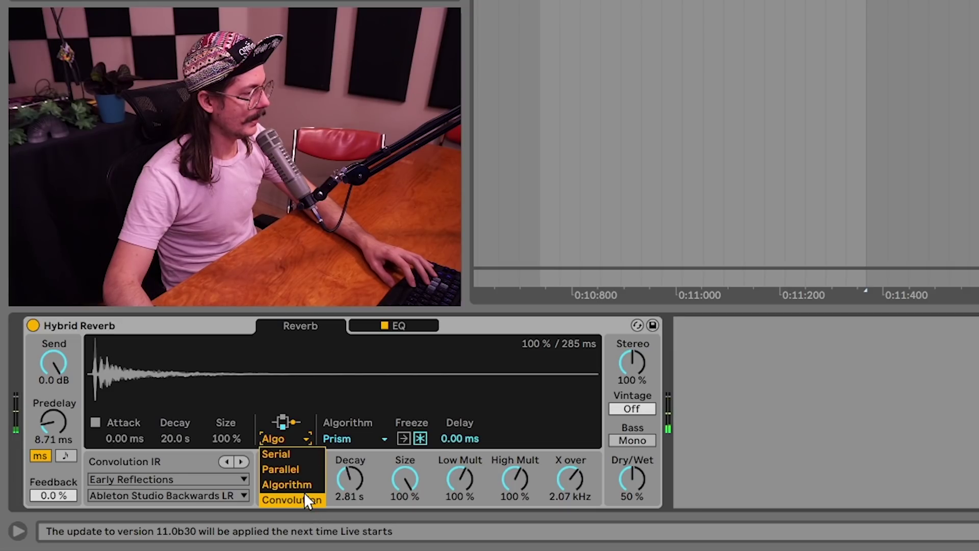
left_click(304, 497)
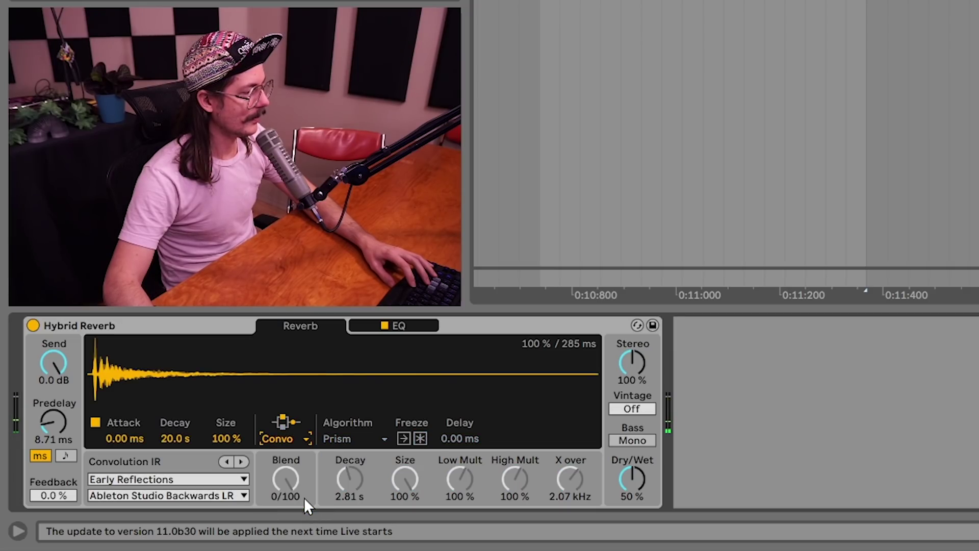
left_click(293, 439)
left_click(306, 469)
left_click(299, 438)
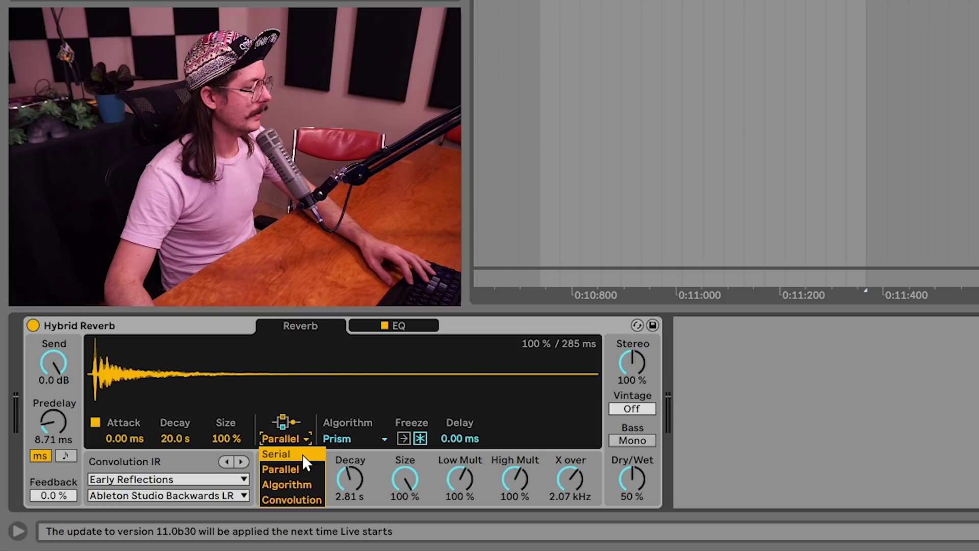
left_click(302, 454)
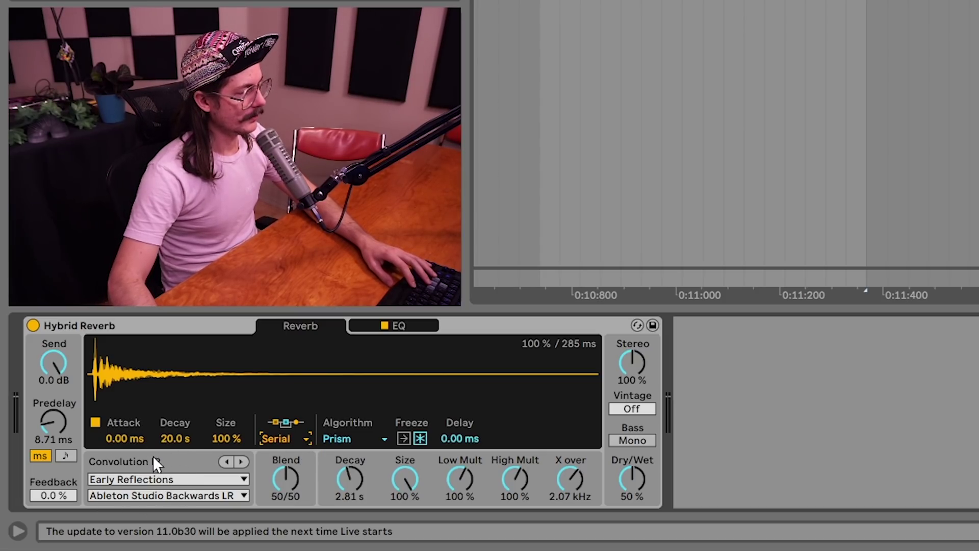
Set the reverb routing to Parallel and the convolution impulse category to Chambers and Large Rooms.
left_click(297, 440)
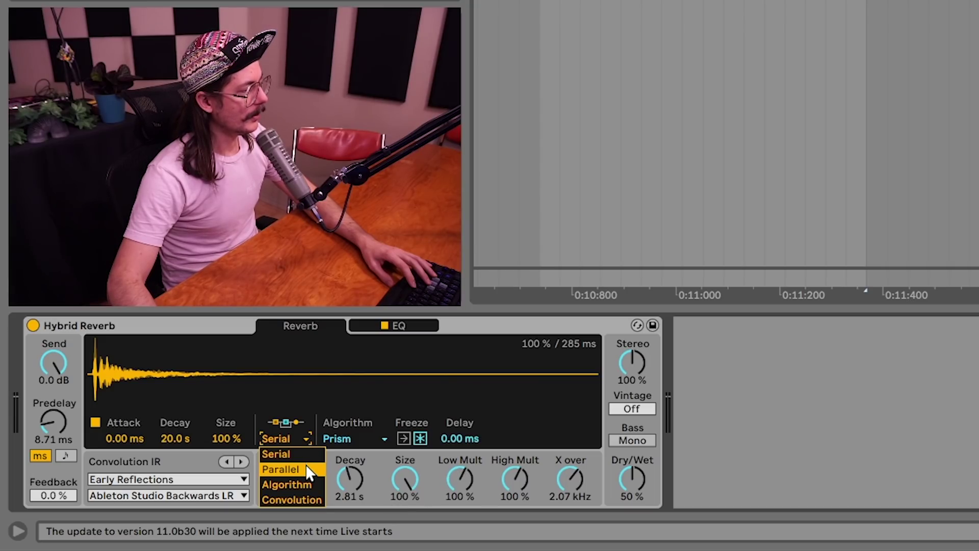
left_click(306, 467)
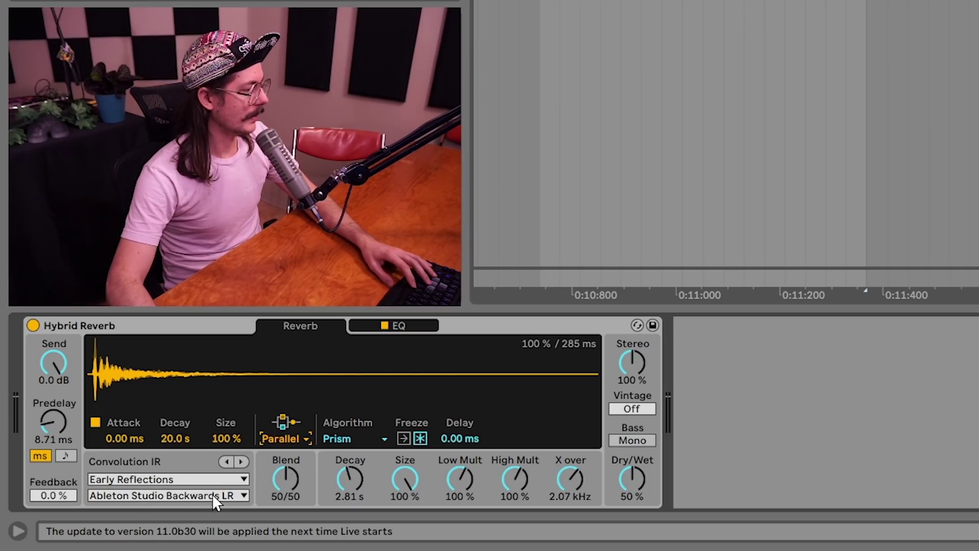
left_click(210, 478)
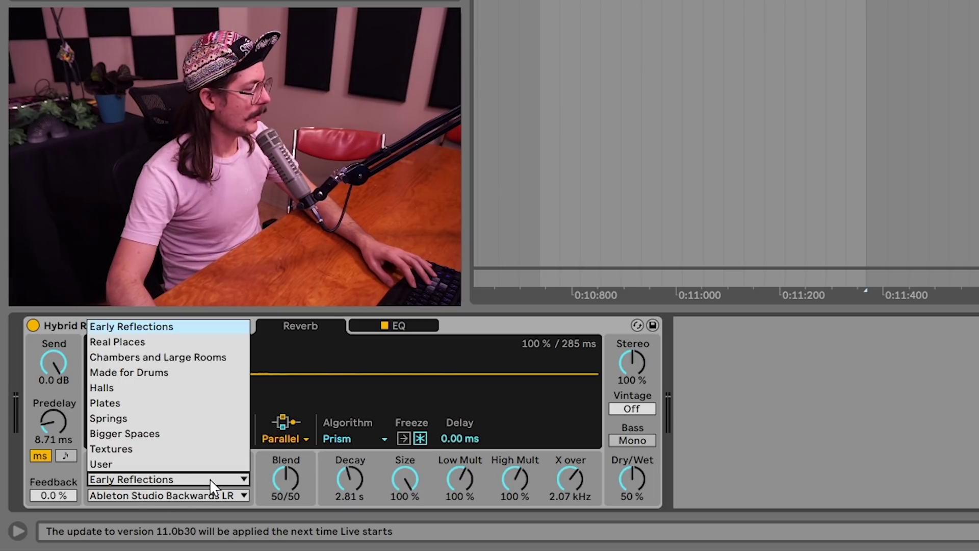
left_click(192, 357)
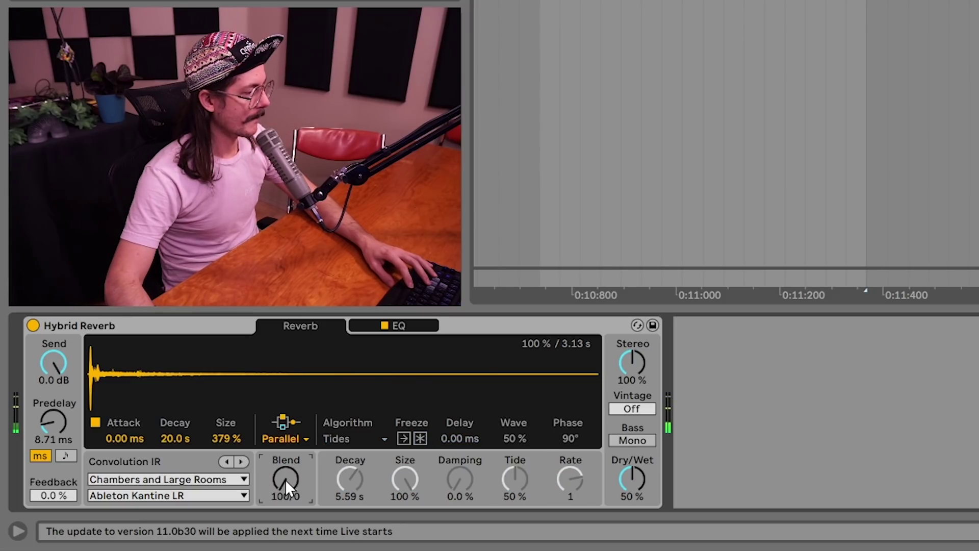
Set the Hybrid Reverb's blend to 0/100 with the Parallel routing and the Ableton Kantine LR impulse.
left_click_drag(286, 480, 286, 459)
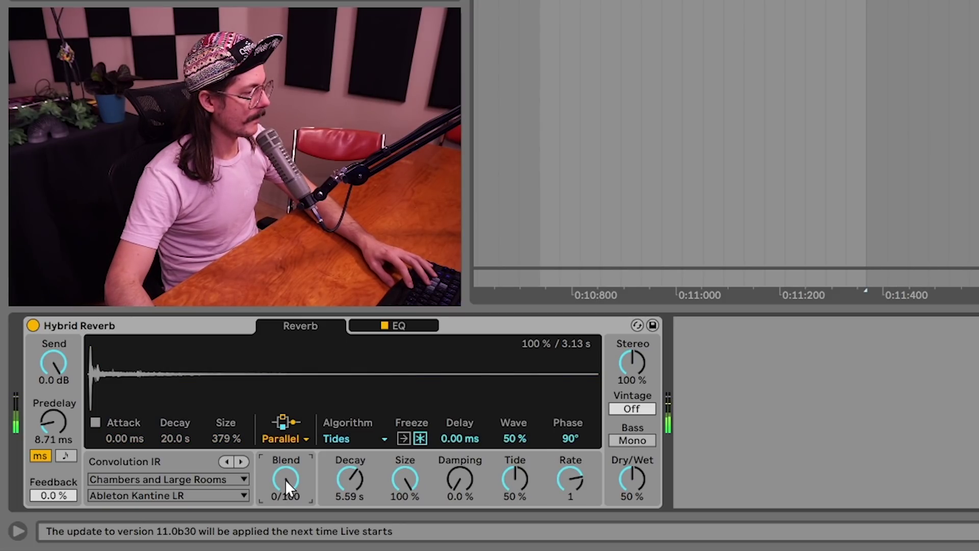
left_click_drag(285, 479, 286, 451)
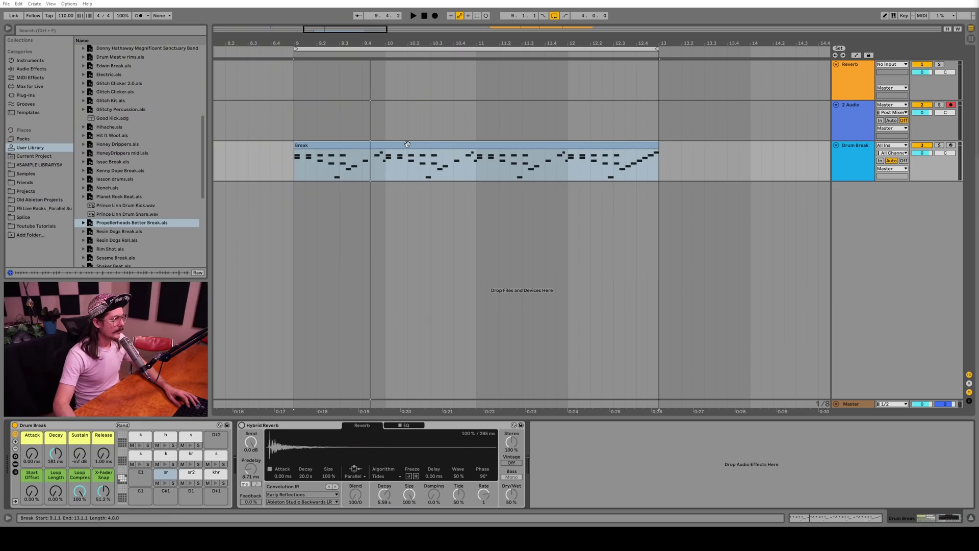
Play the Break clip without reverb and stop it, and turn on the Drum Break track's Hybrid Reverb.
left_click(407, 144)
key("space")
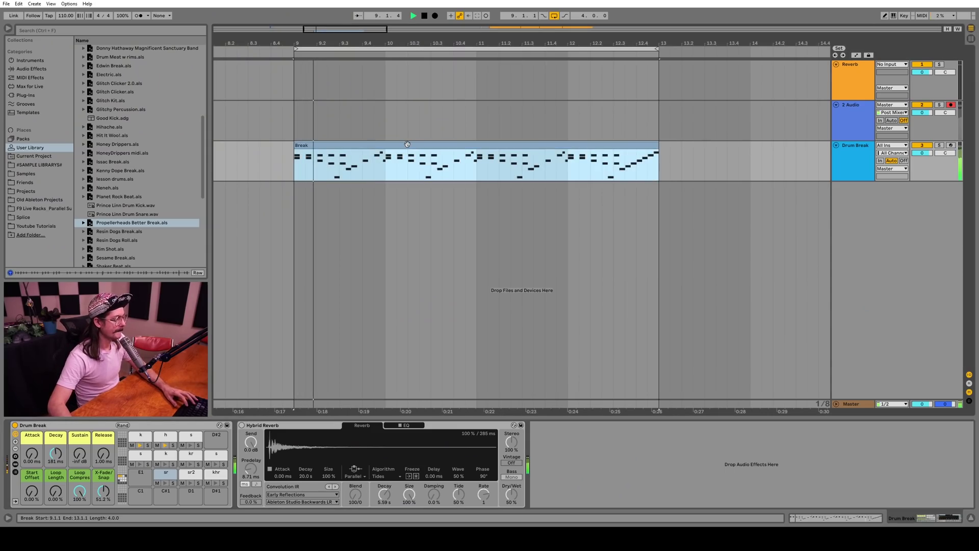
key("space")
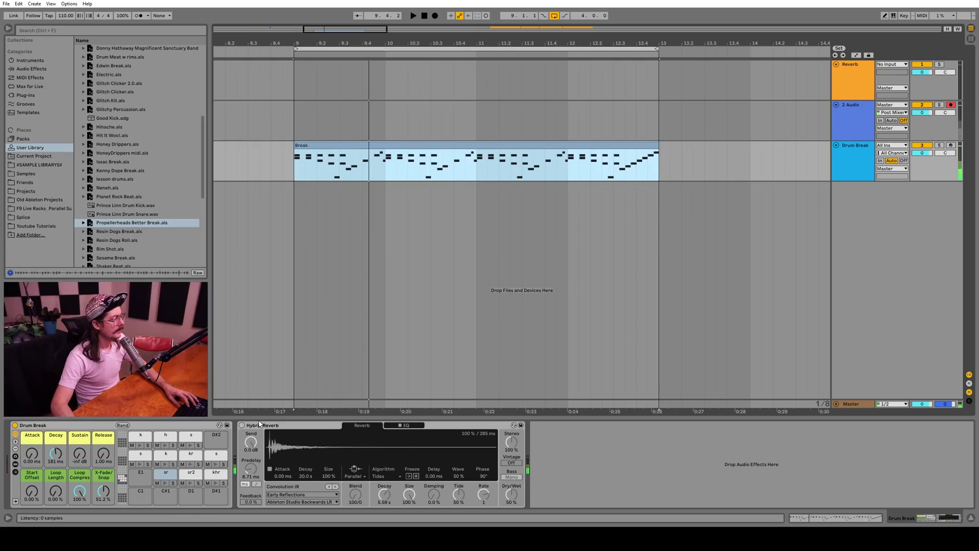
left_click(243, 426)
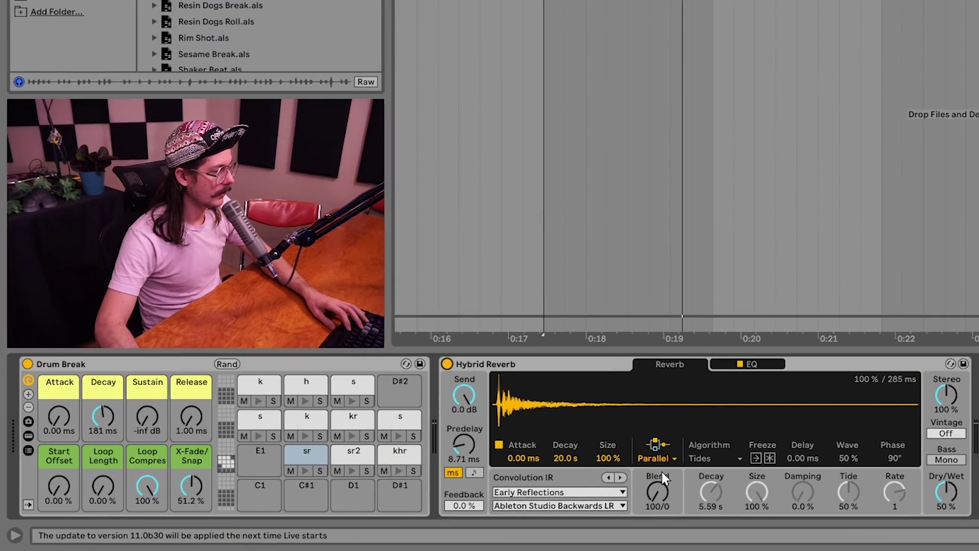
Set the drum reverb's routing to Convolution and step to the Ableton Studio Mid impulse response in Early Reflections.
left_click(664, 459)
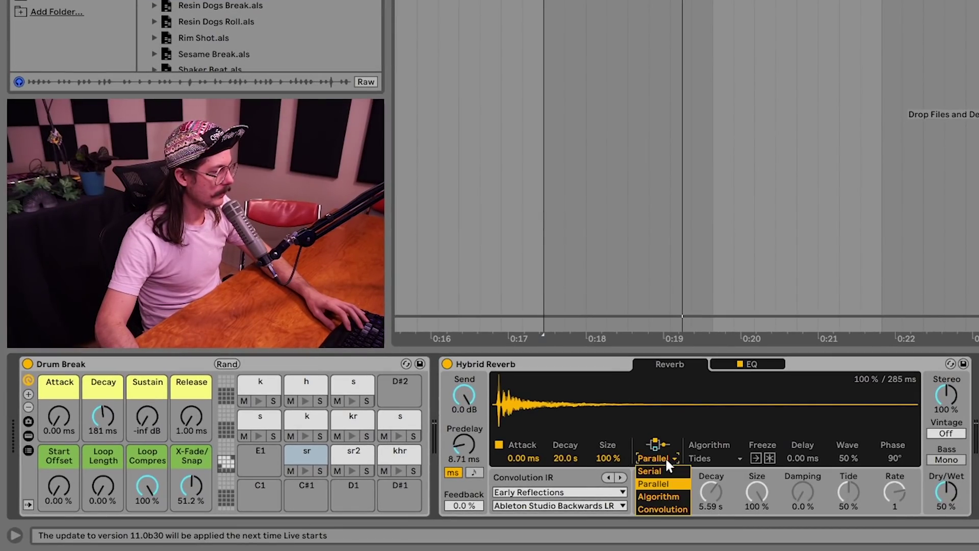
left_click(675, 508)
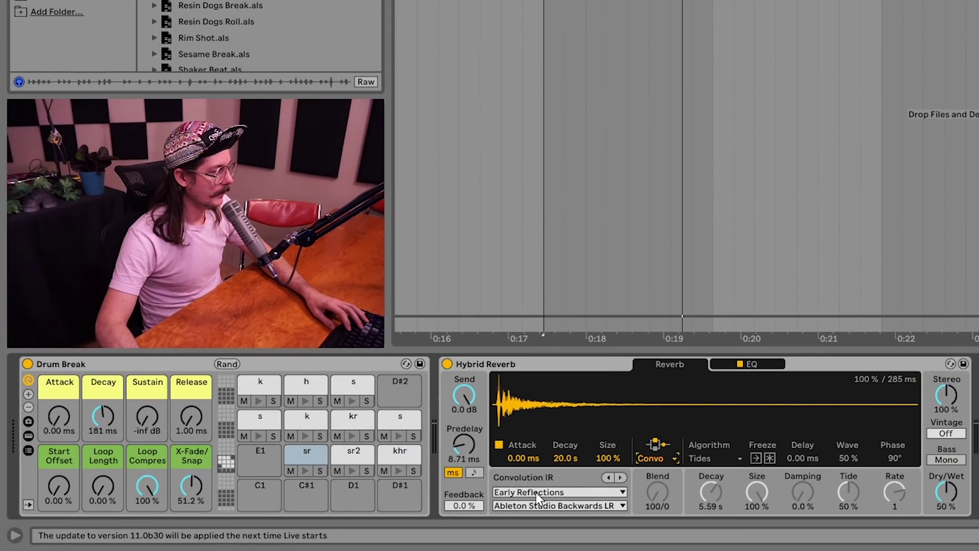
left_click(621, 478)
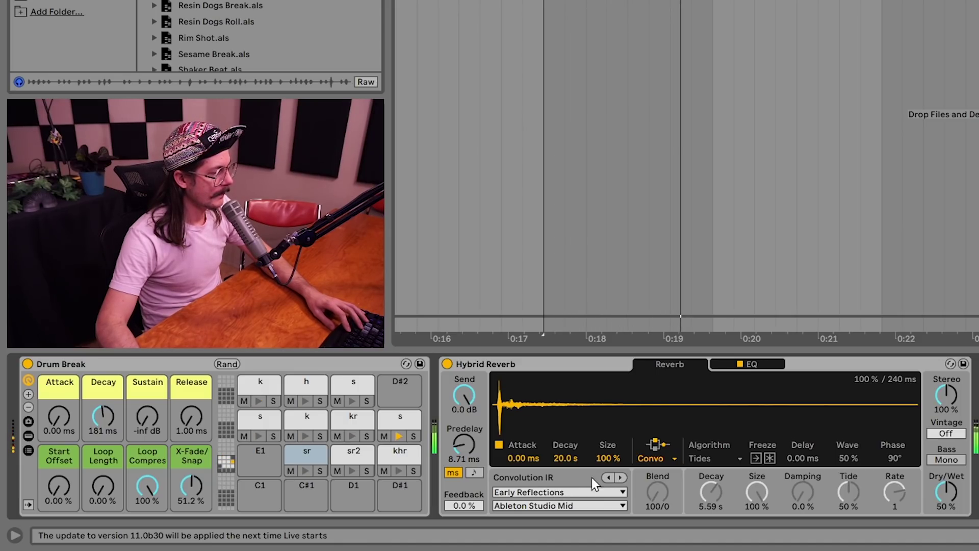
Set the drum reverb's predelay to 23.7 ms and its feedback to 77 %.
left_click_drag(463, 506, 463, 482)
left_click_drag(464, 445, 464, 433)
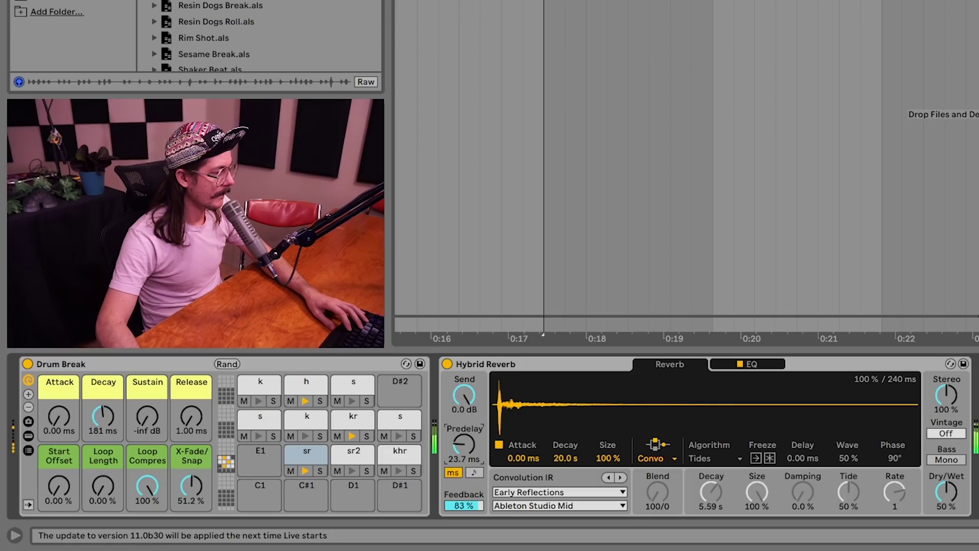
left_click_drag(465, 504, 465, 508)
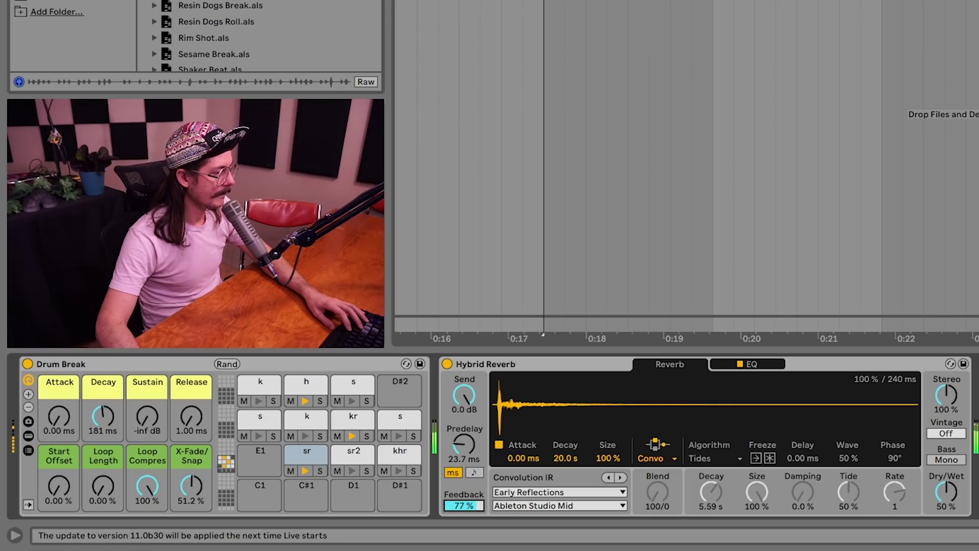
Load the Comb Space 1 impulse response, try a long 398 ms predelay, and settle on 20.9 ms with 79 % feedback.
left_click(504, 504)
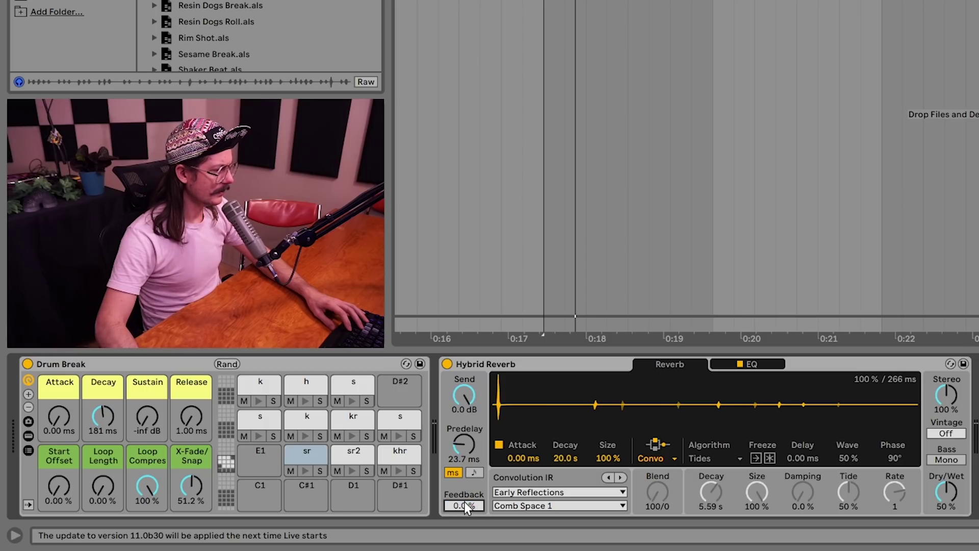
left_click_drag(465, 501, 466, 461)
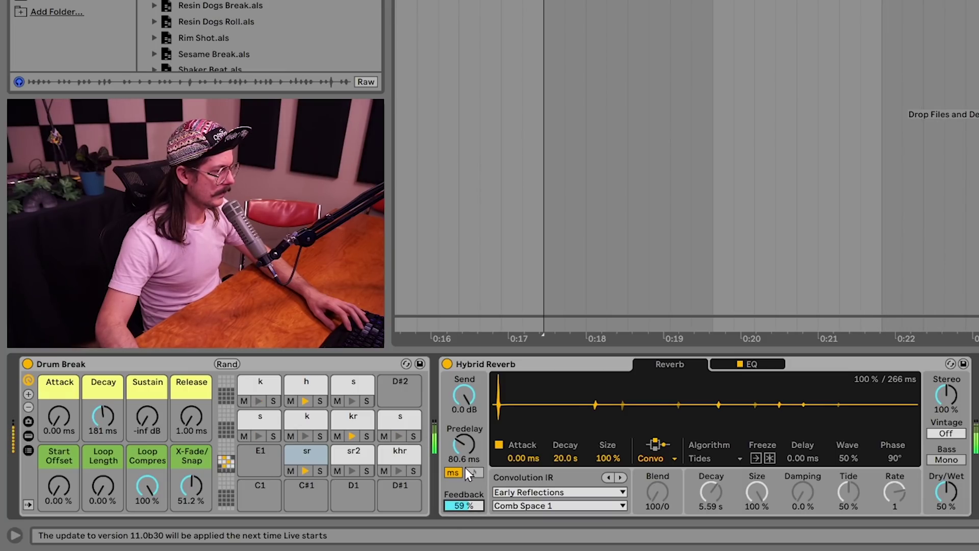
left_click_drag(474, 504, 474, 496)
left_click_drag(465, 445, 464, 427)
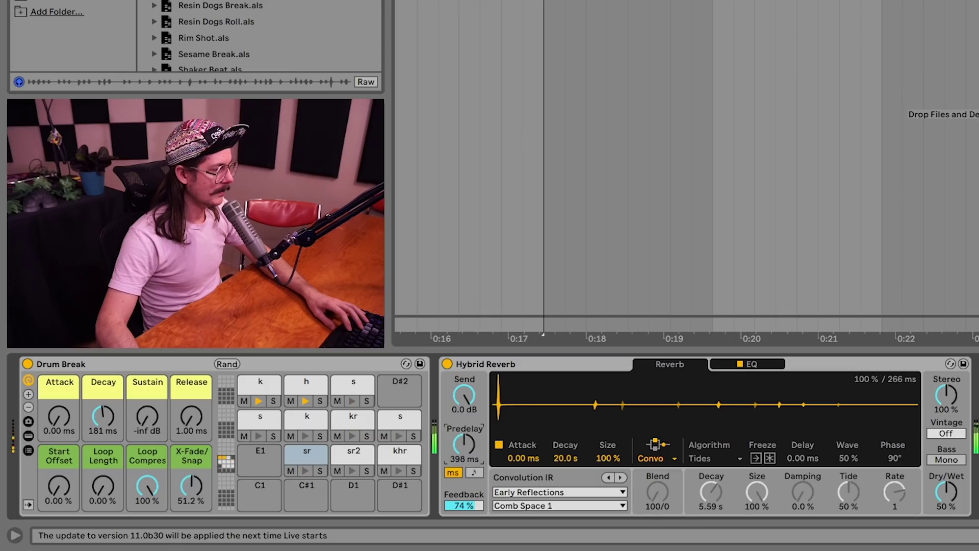
left_click_drag(465, 426, 468, 450)
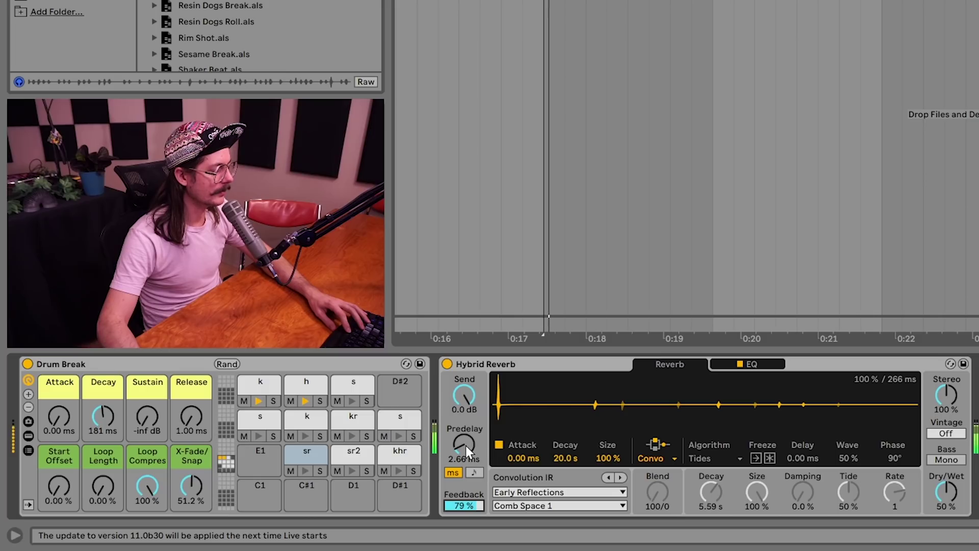
left_click_drag(465, 446, 466, 436)
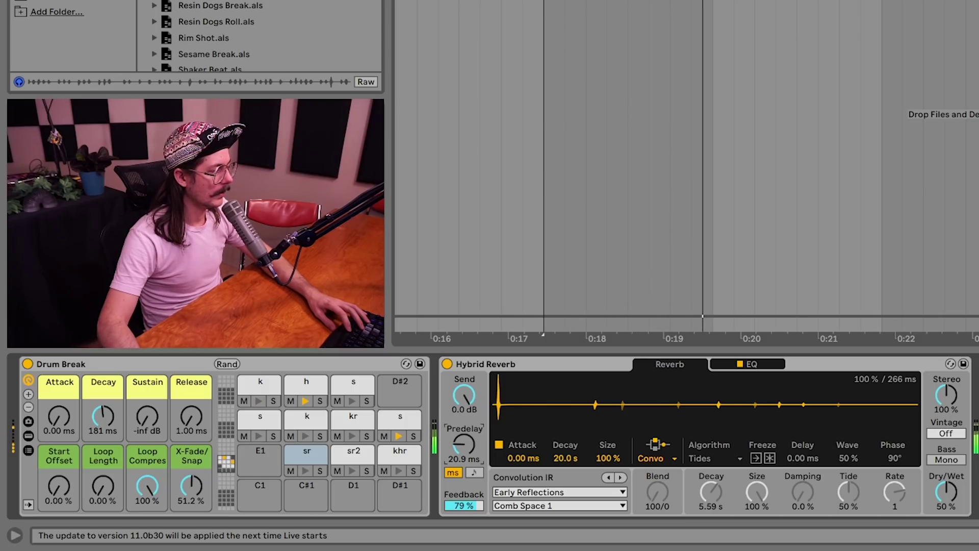
Switch the drum reverb's routing to Serial and set the blend to 0/100.
left_click(670, 457)
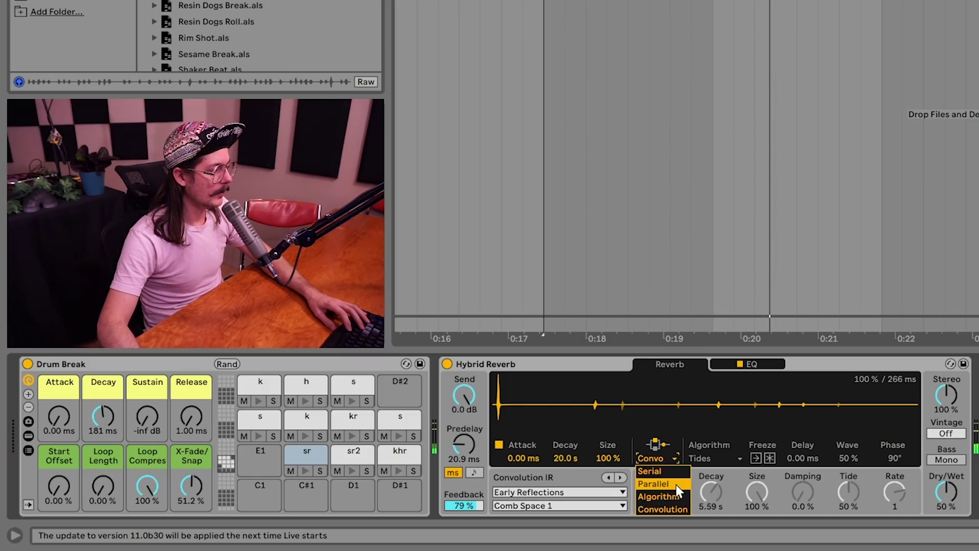
left_click(672, 472)
left_click_drag(679, 493, 720, 466)
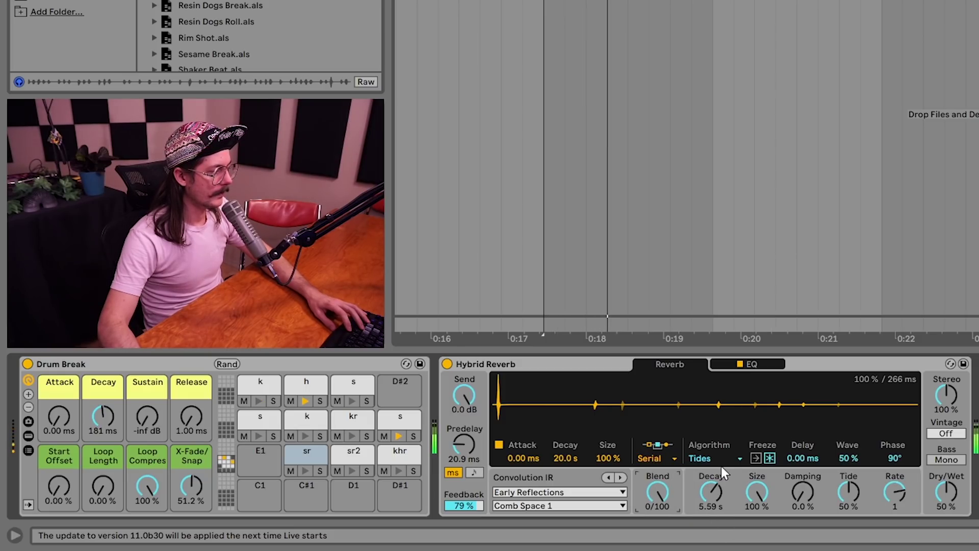
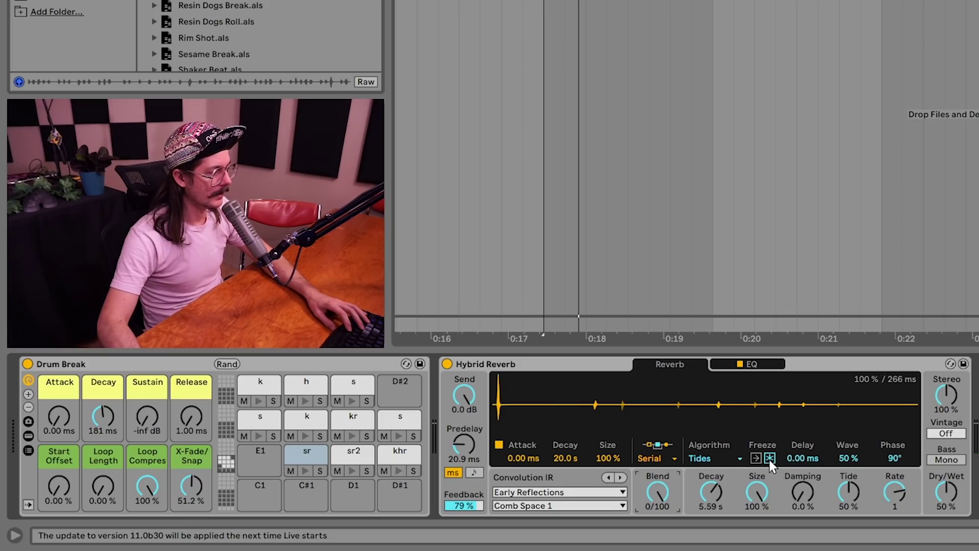
Freeze the Tides algorithm's reverb tail and release it.
left_click(769, 459)
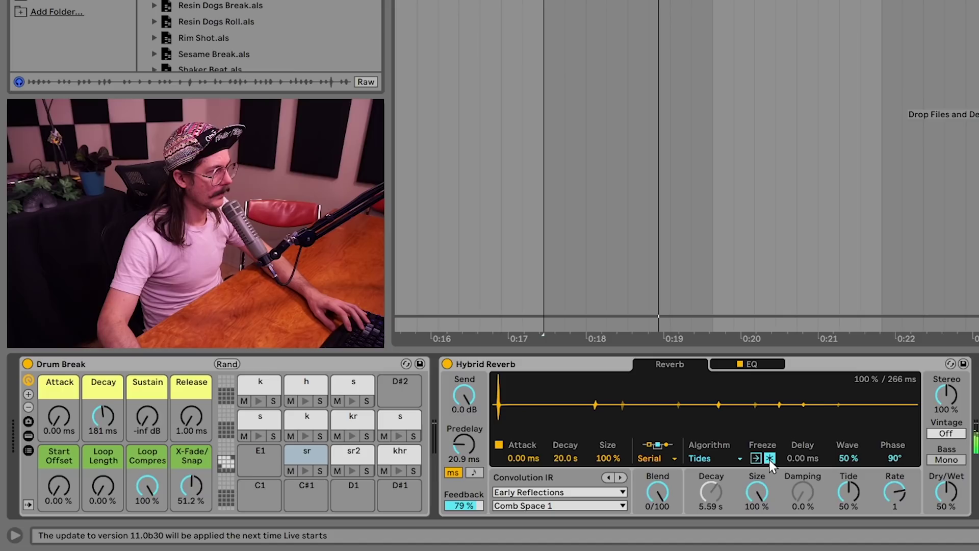
left_click(769, 459)
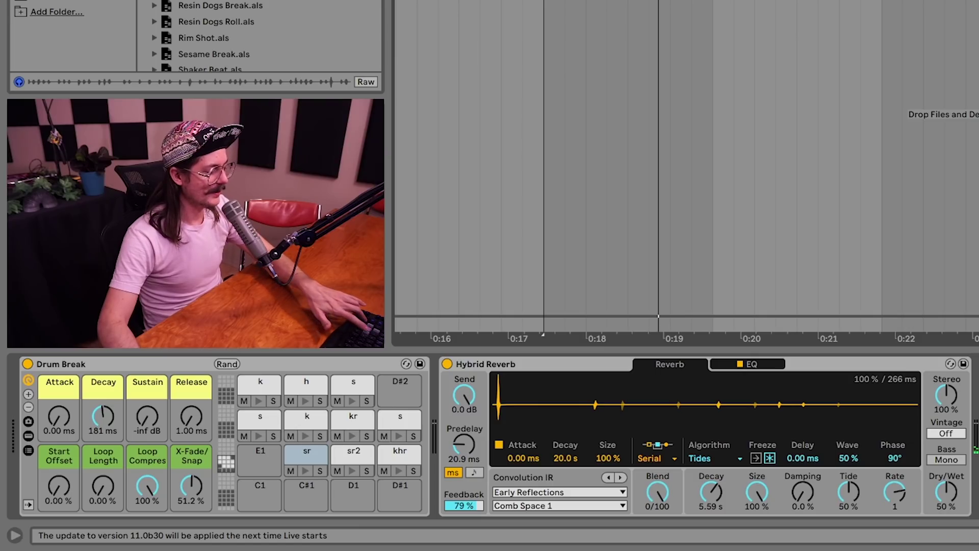
Play the short Break clip and record the frozen Quartz reverb onto the resampling track, 4 Audio.
key("space")
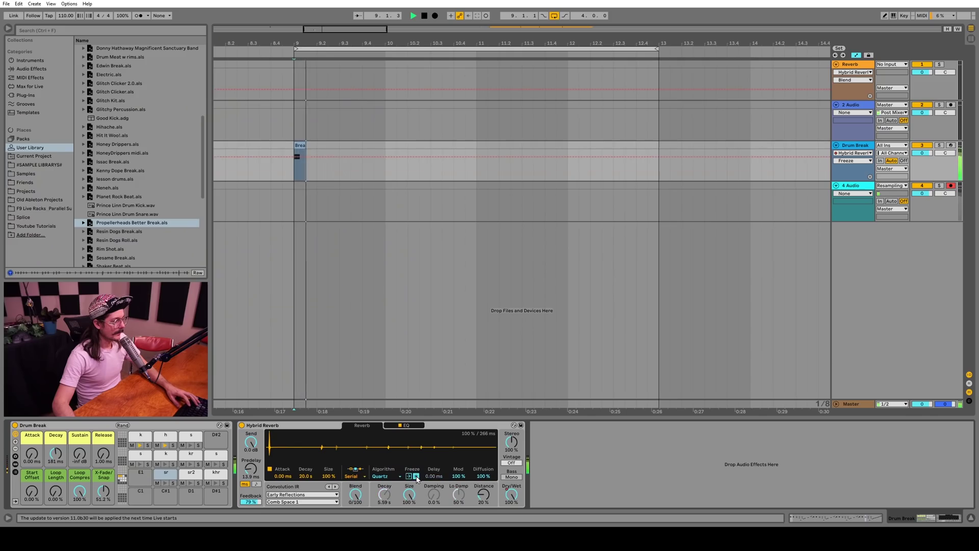
left_click(434, 16)
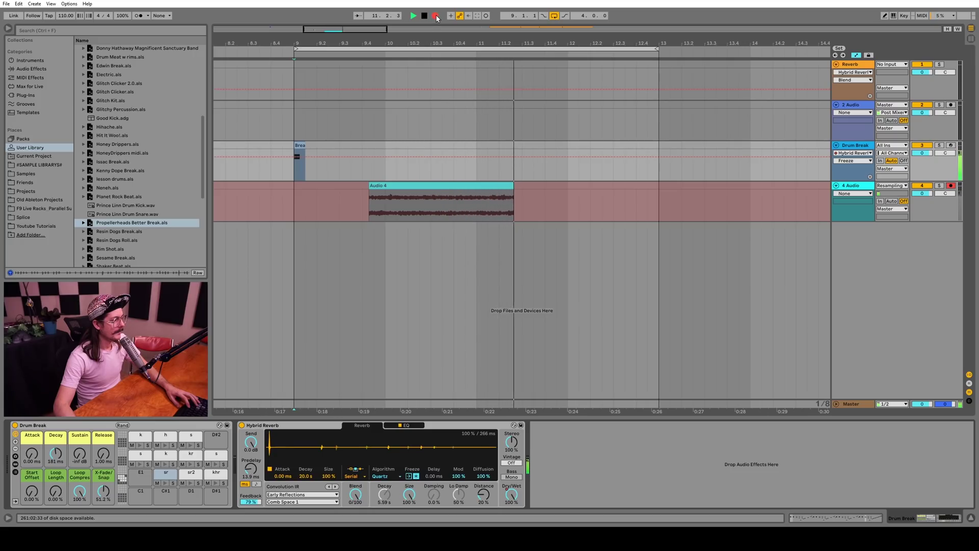
key("space")
Delete the Hybrid Reverb's Dry/Wet automation and extend the Audio 5 clip's start back to bar 9.
right_click(512, 493)
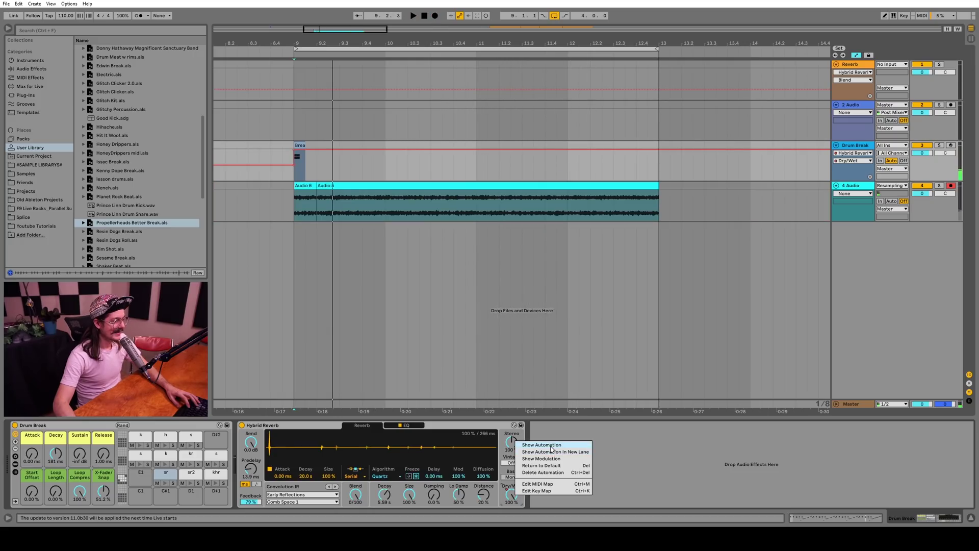
left_click(544, 472)
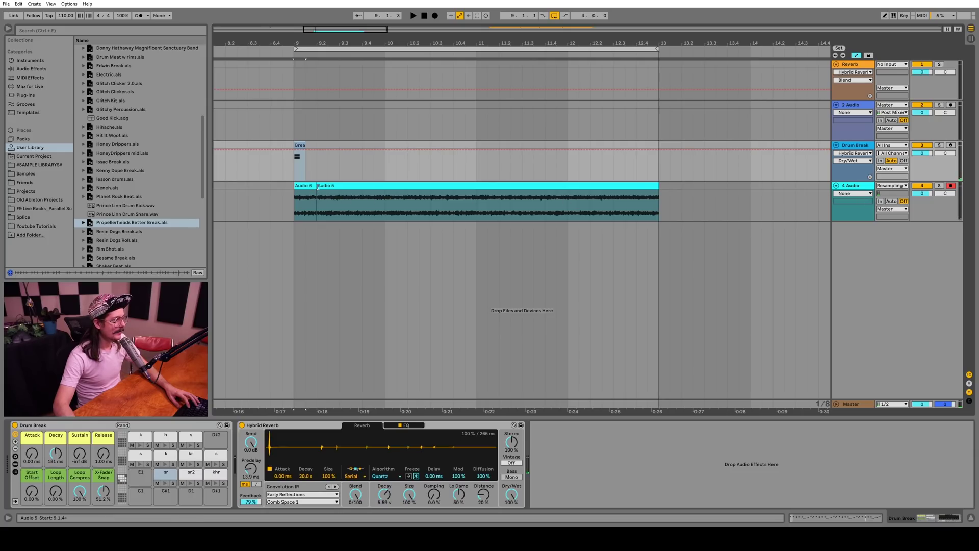
left_click_drag(317, 188, 296, 187)
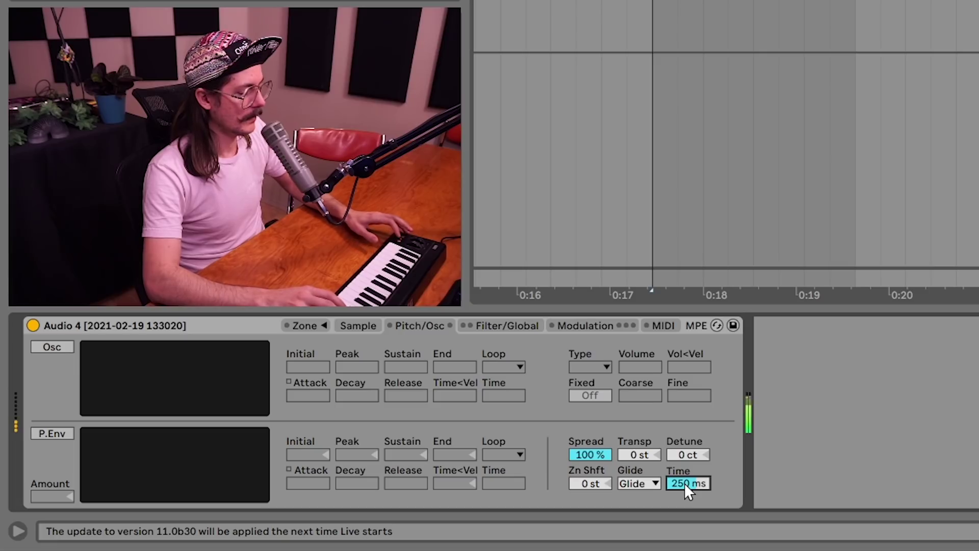
Set the Sampler's pitch bend range to +24 st.
left_click(663, 327)
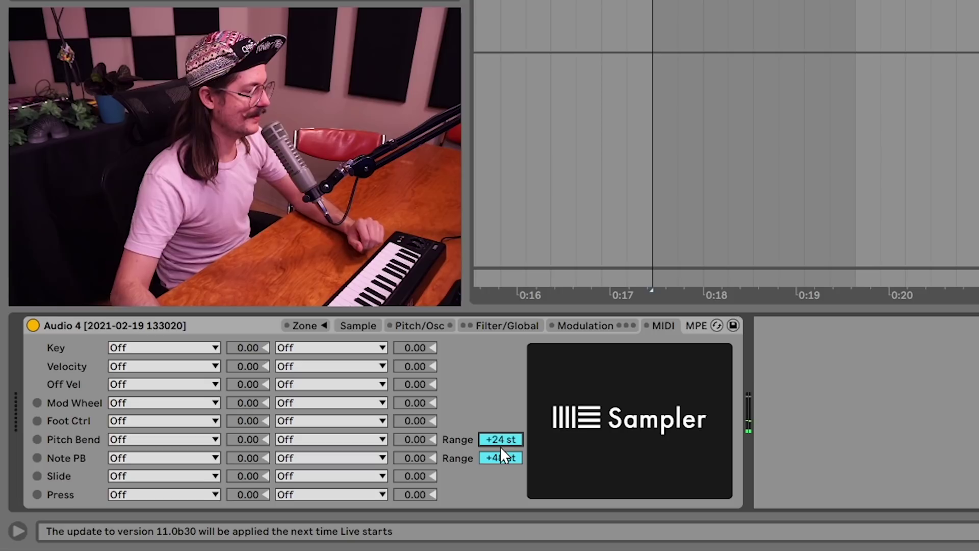
left_click(500, 328)
Turn on the Sampler's FM oscillator and set its volume to -11 dB and its coarse tuning to 0.5.
left_click(416, 326)
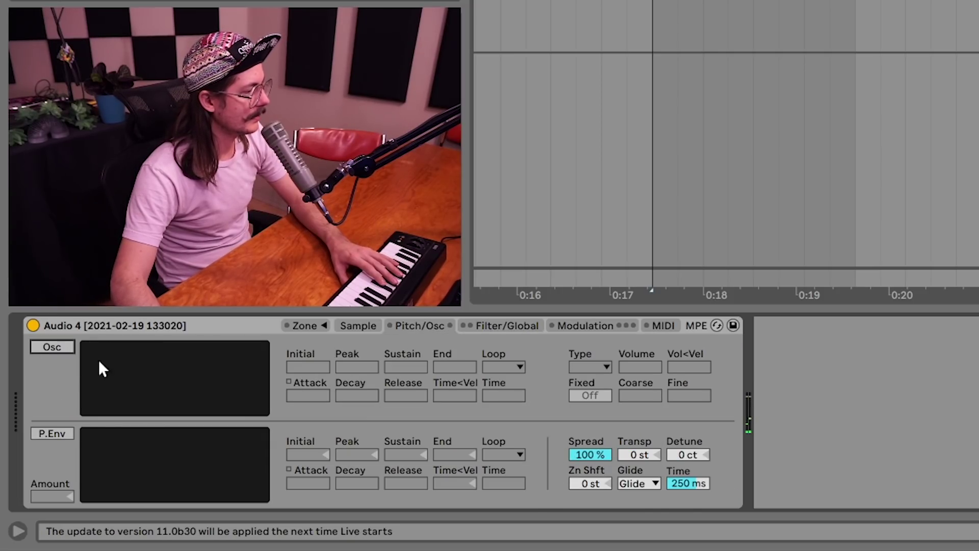
left_click(52, 347)
left_click_drag(629, 370, 630, 363)
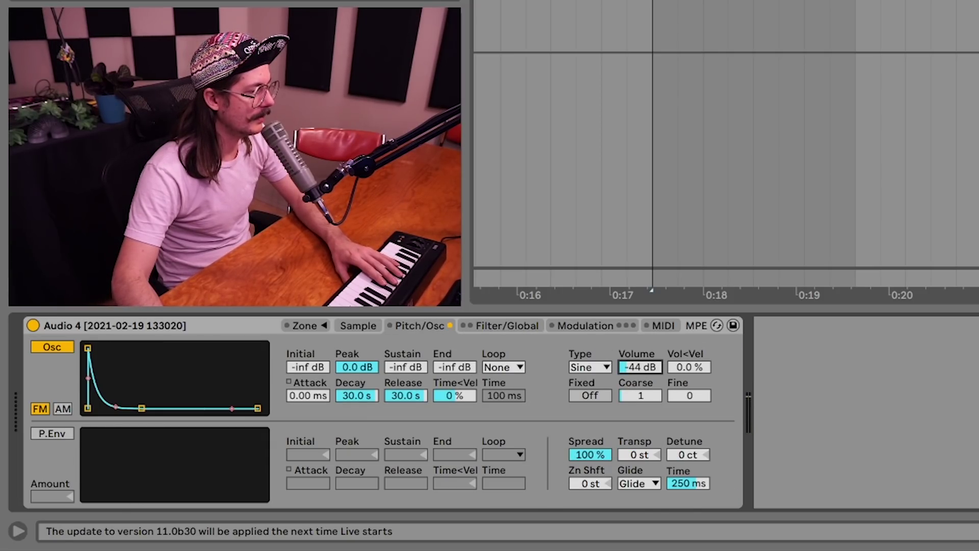
left_click_drag(644, 398, 647, 397)
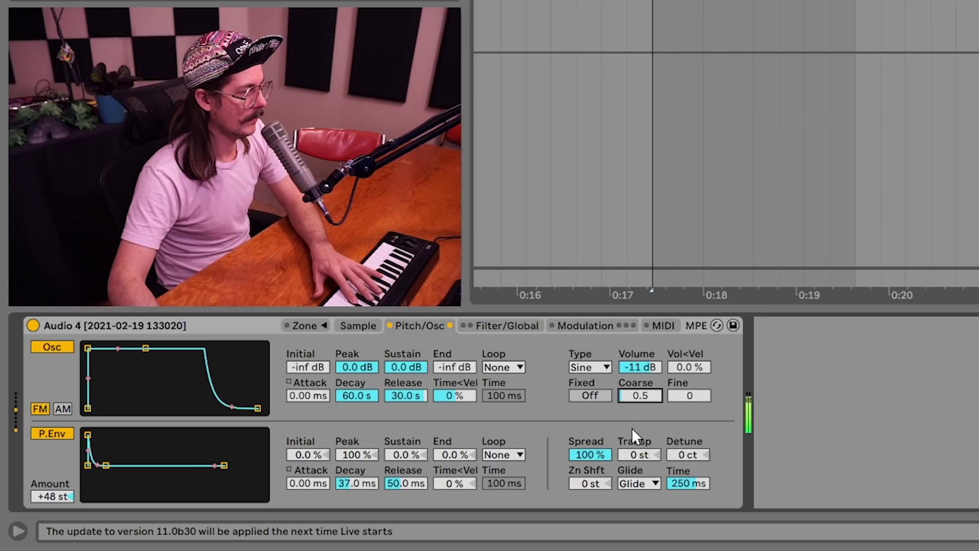
Group the Sampler into an Instrument Rack and show the rack's chain list.
left_click(210, 320)
key("ctrl+g")
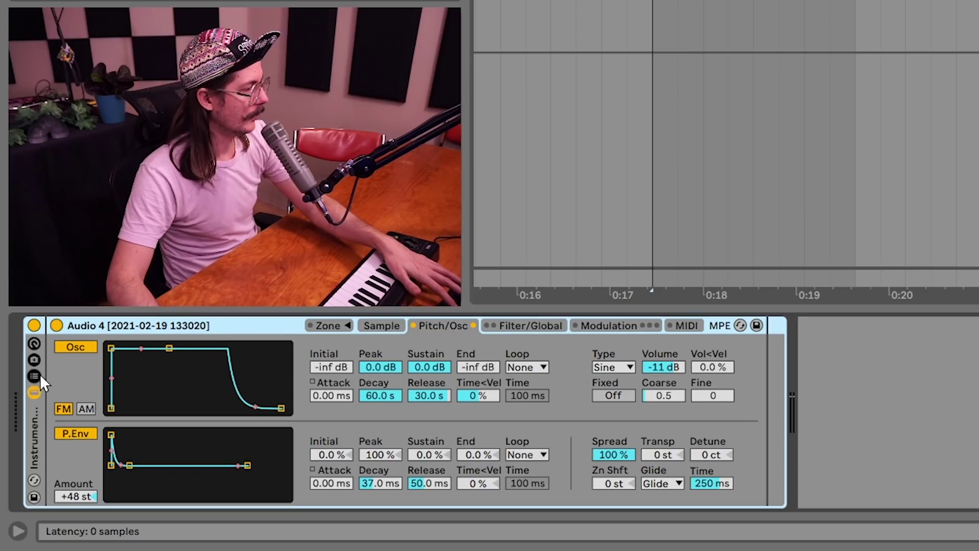
left_click(34, 378)
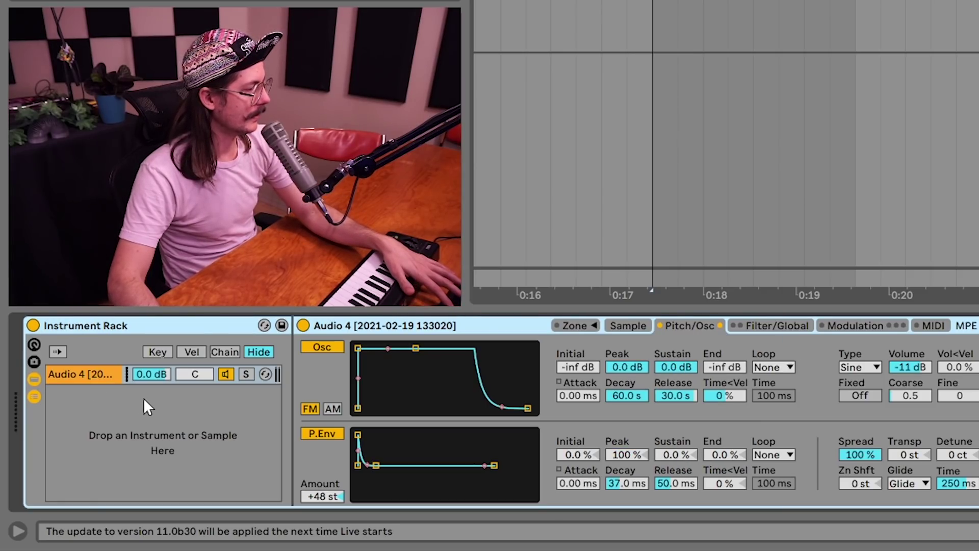
left_click(474, 350)
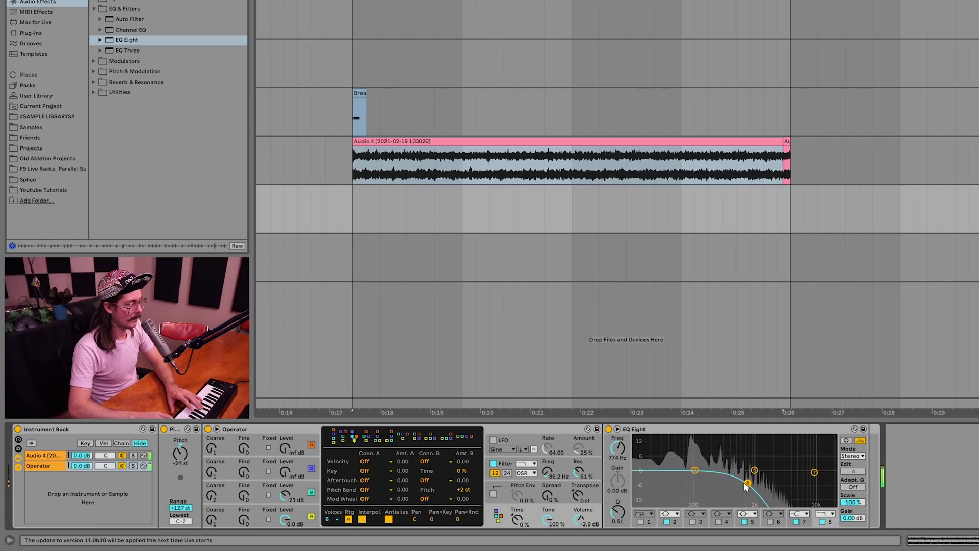
Set the number of voices in the rack's Operator to 1.
left_click(329, 519)
left_click(331, 412)
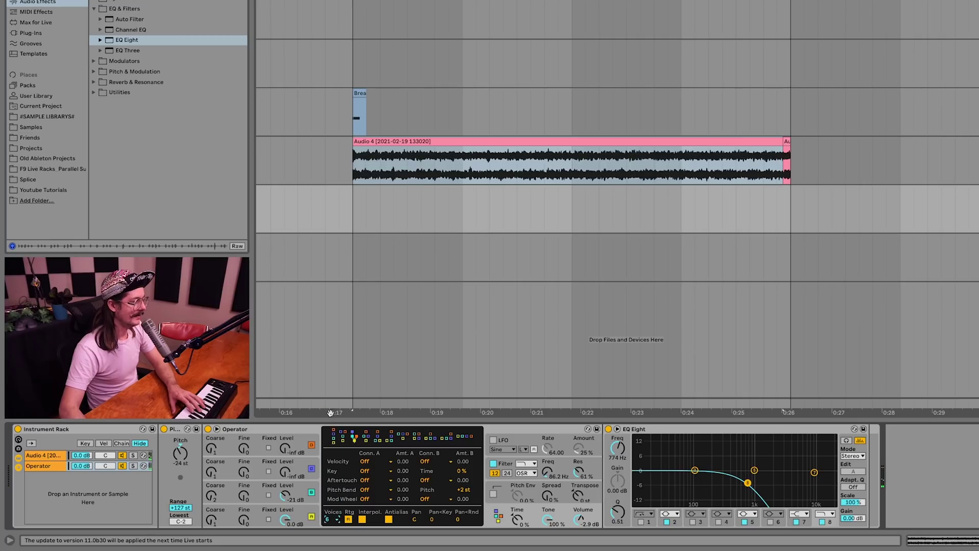
left_click(500, 493)
left_click(518, 516)
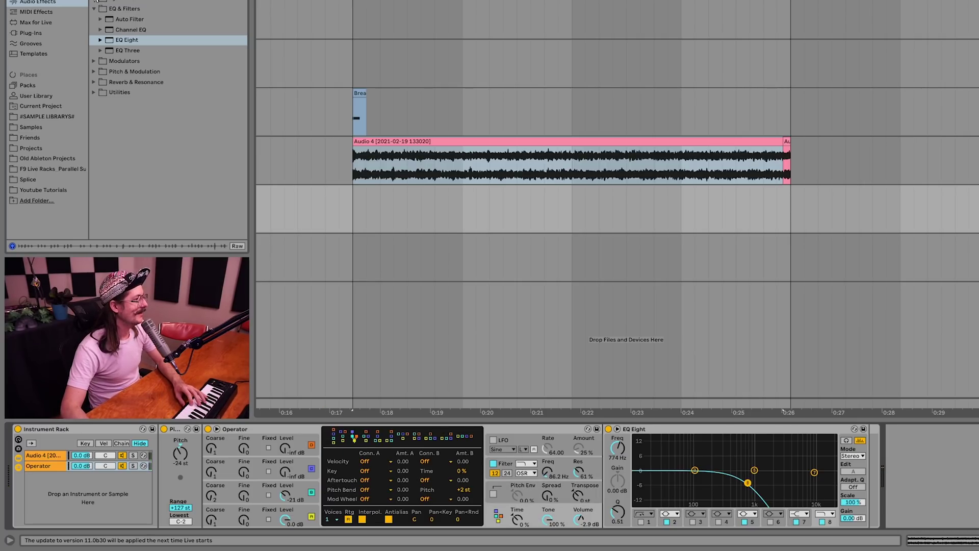
Add a Hybrid Reverb after the rack's EQ Eight, setting its EQ low cut to 399 Hz and high band to -8.0 dB at 5.63 kHz.
left_click(94, 81)
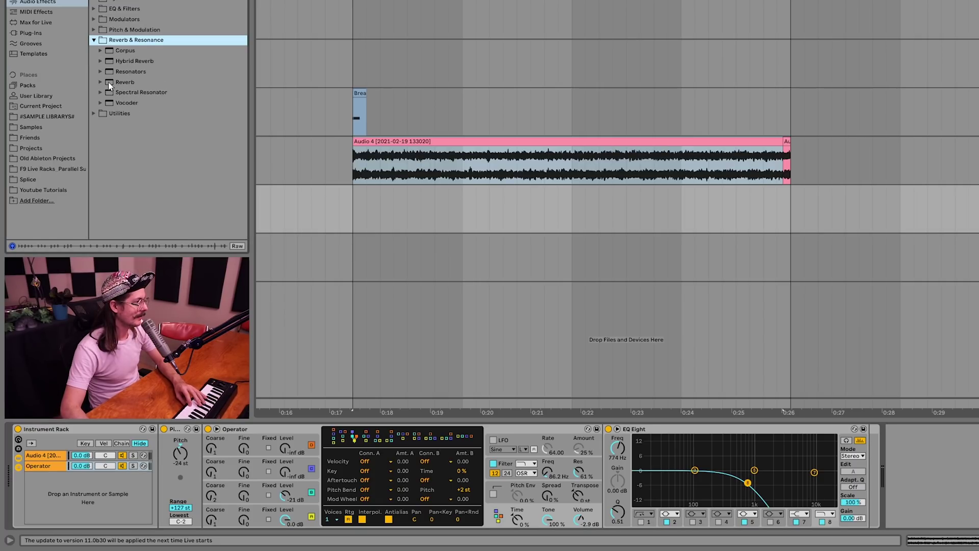
double_click(109, 61)
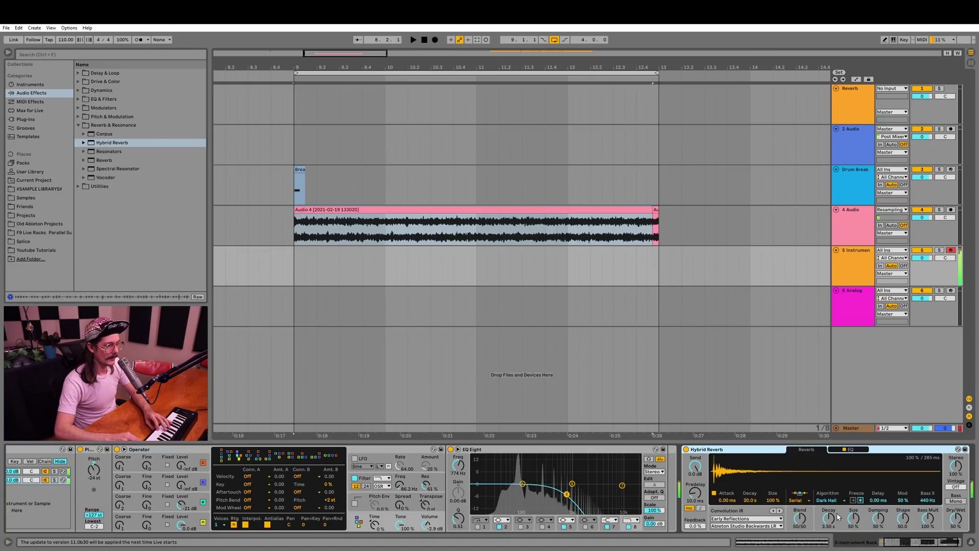
left_click(856, 453)
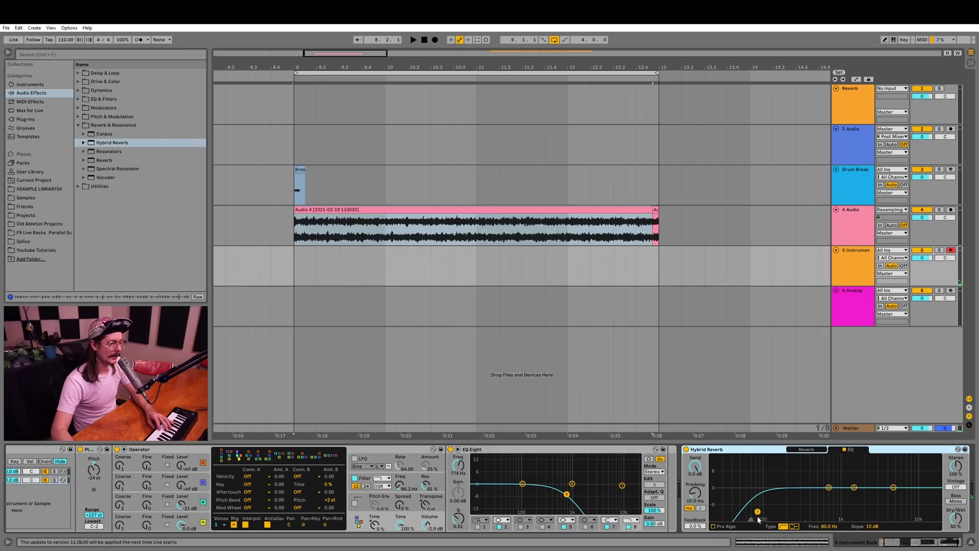
left_click_drag(758, 512, 761, 511)
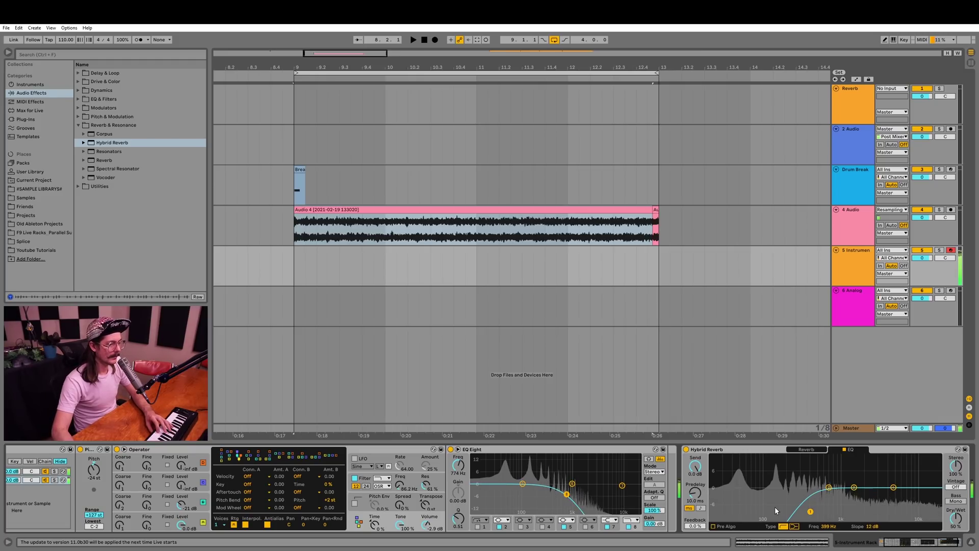
left_click_drag(893, 488, 895, 513)
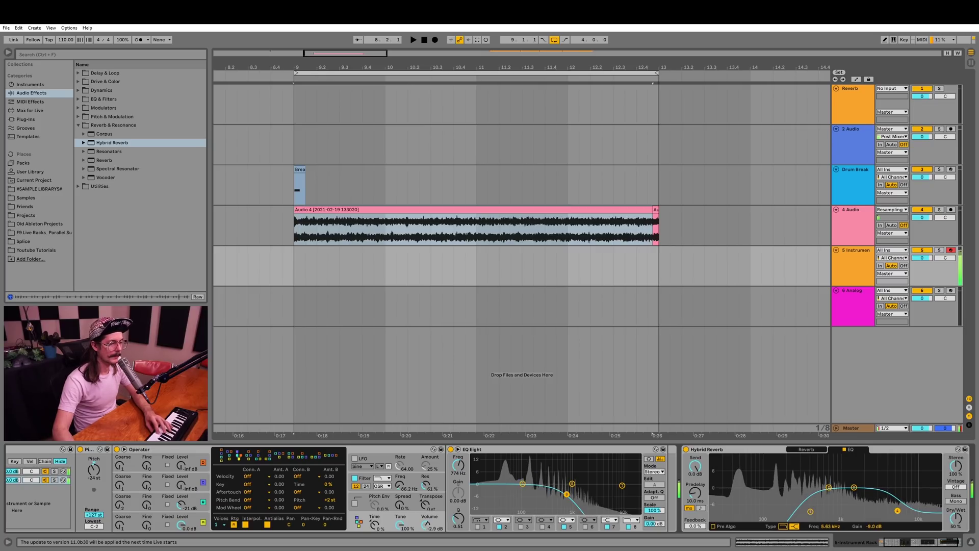
Set the Hybrid Reverb's blend fully to convolution at 100/0 and choose the Textures impulse response category.
left_click(808, 450)
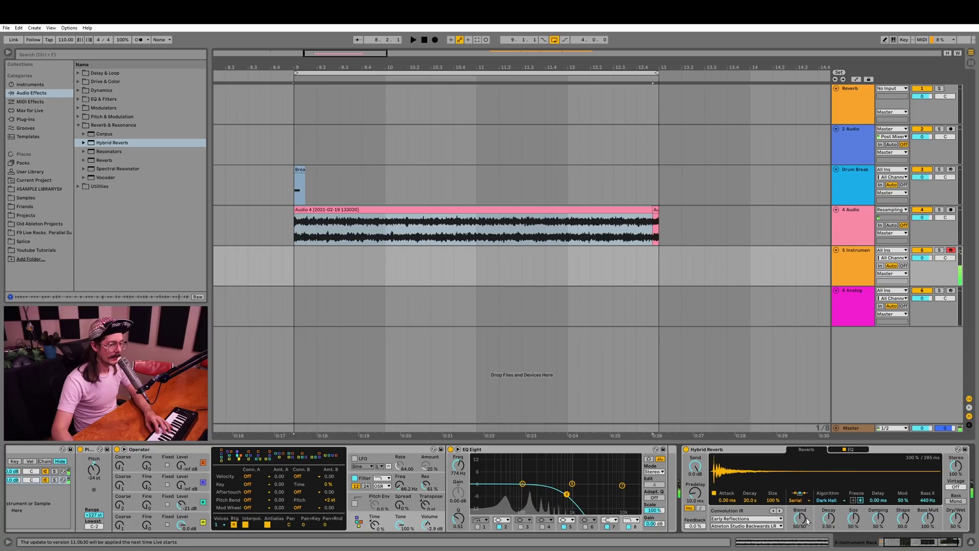
left_click_drag(807, 521, 789, 512)
left_click(768, 519)
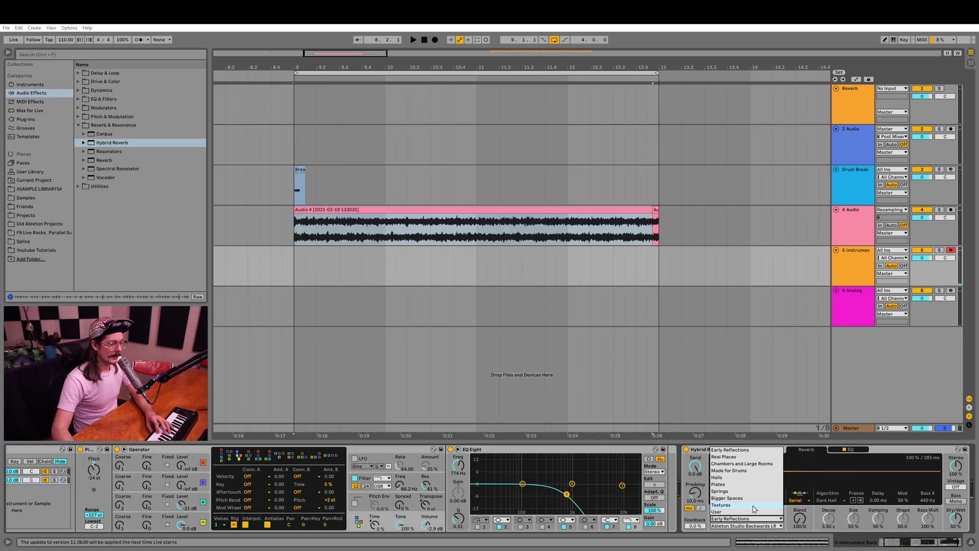
left_click(754, 505)
left_click(757, 526)
left_click(758, 527)
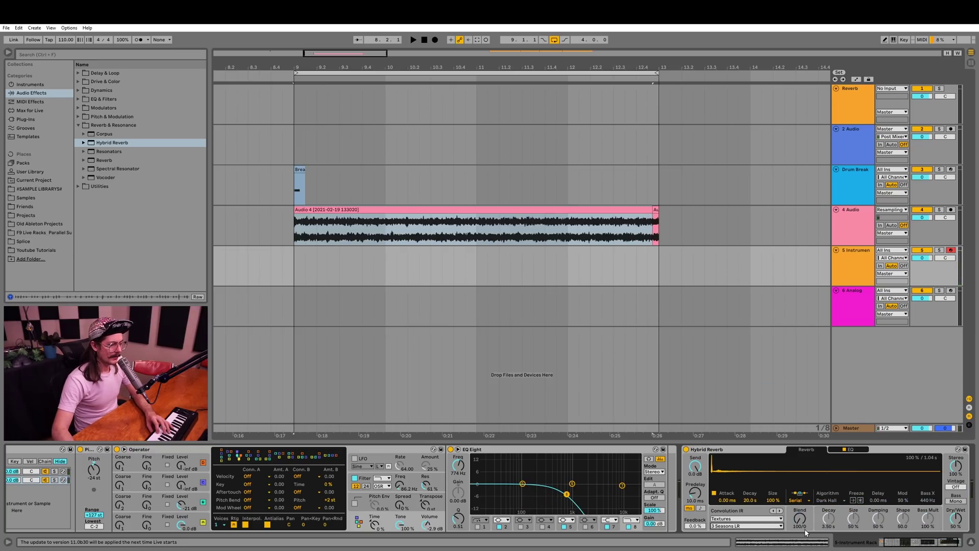
Set the Hybrid Reverb's Dry/Wet to 100% and switch the convolution impulse response to Marbles.
left_click_drag(963, 519, 963, 490)
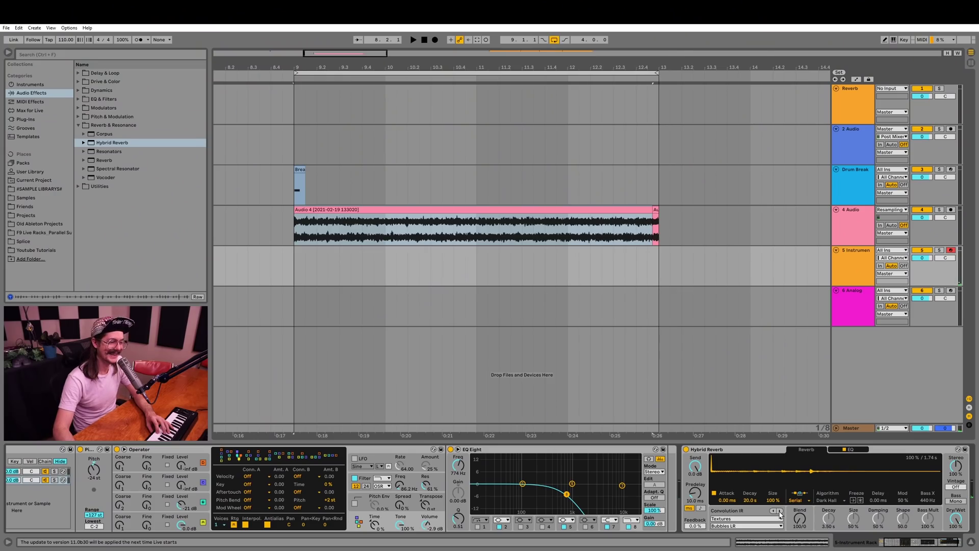
left_click(779, 511)
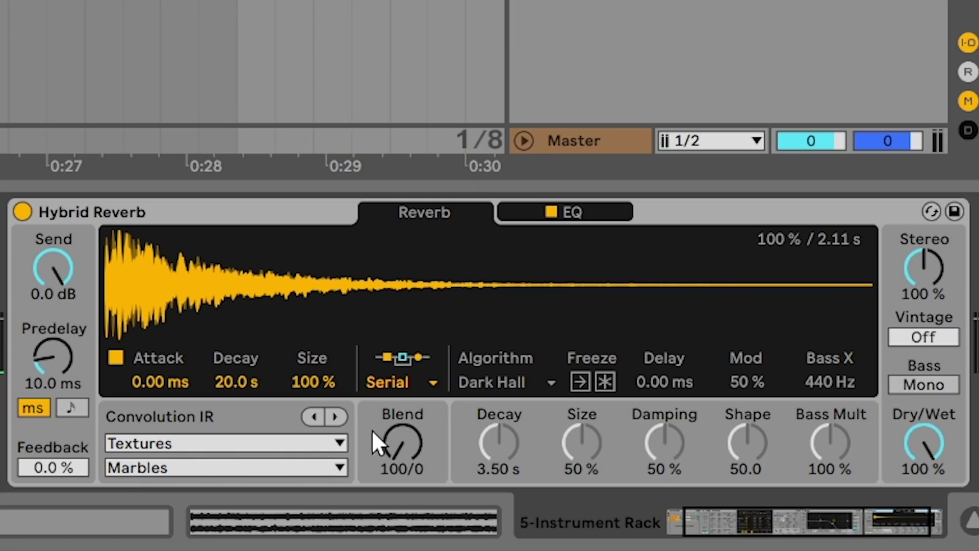
left_click_drag(371, 430, 371, 403)
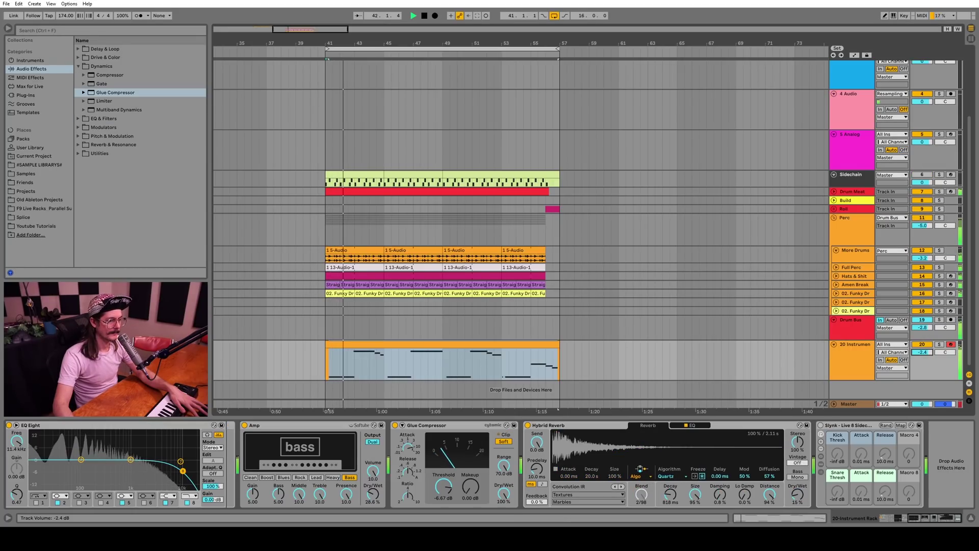
Set the instrument track's volume to -2.8 dB and open its MIDI clip in an enlarged note editor with the groove pool shown.
left_click_drag(920, 352, 919, 355)
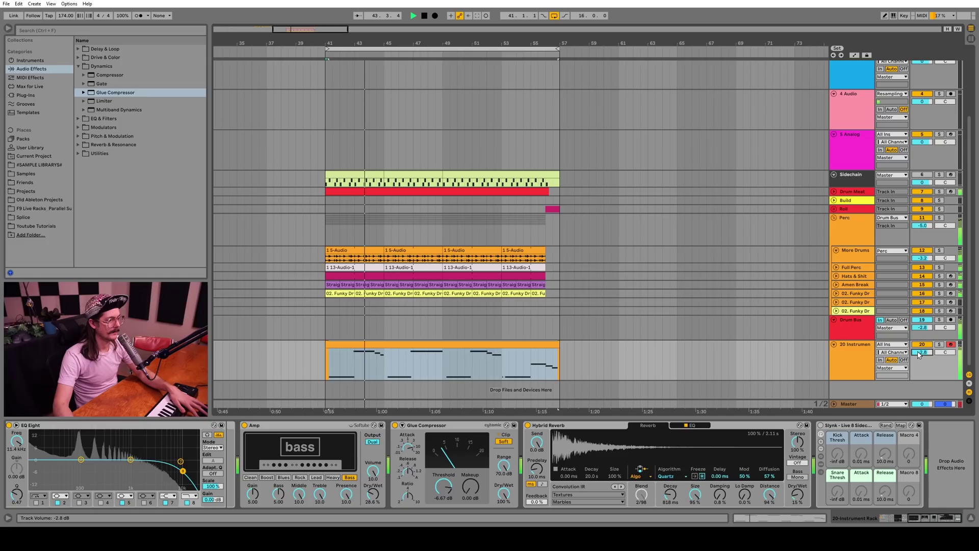
double_click(532, 377)
left_click(511, 479)
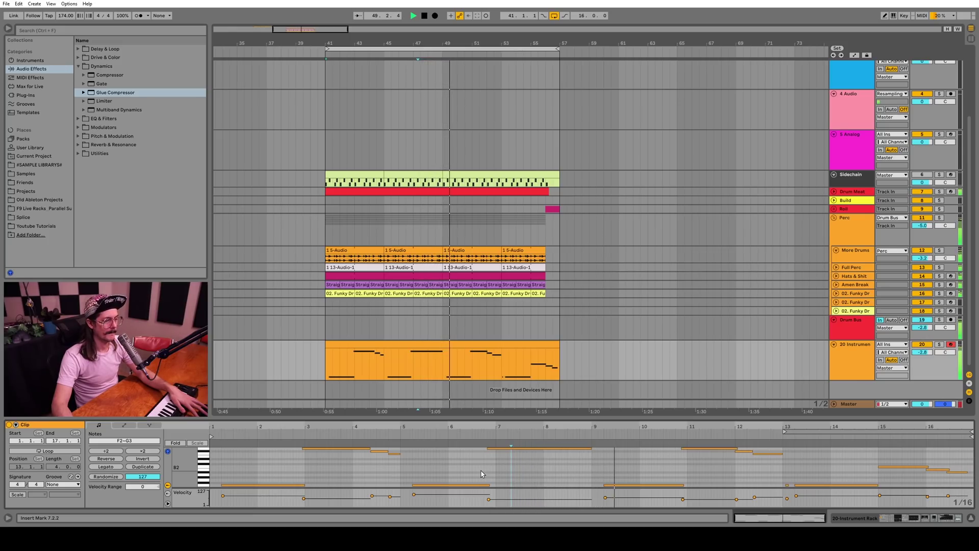
key("ctrl+alt+g")
left_click_drag(709, 421, 709, 380)
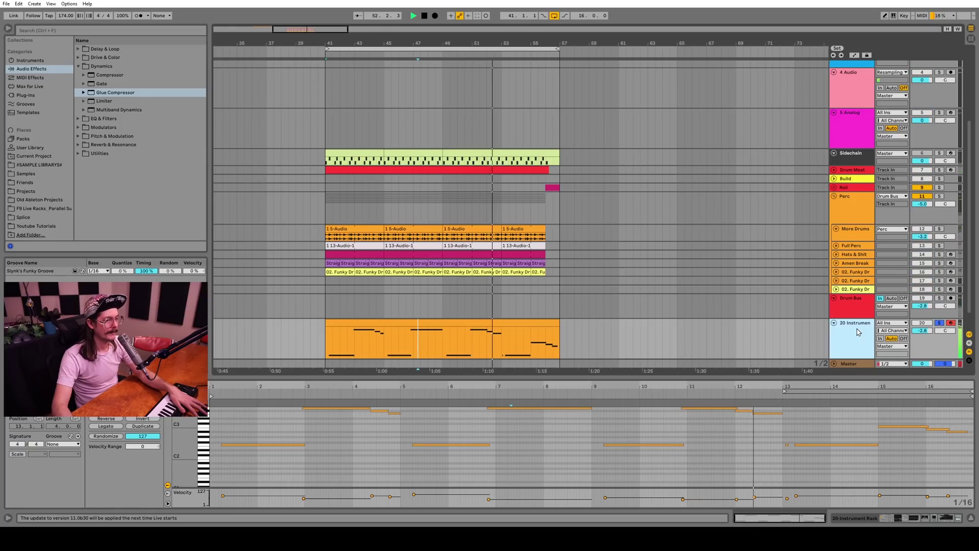
Stop playback and show the devices of the Audio 4 Sampler chain in the track's Instrument Rack.
key("shift+Tab")
key("space")
scroll(57, 445, "up", 5)
left_click(39, 447)
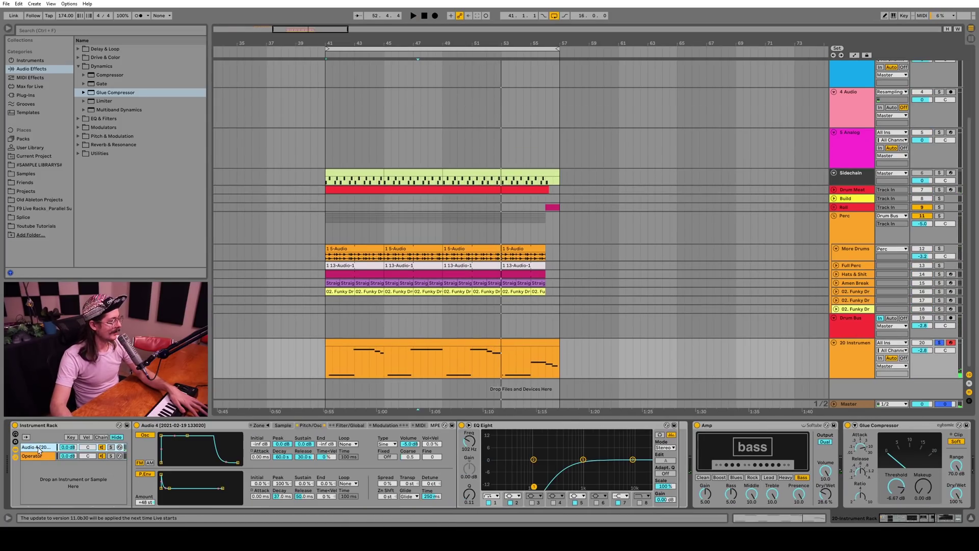
Solo the 4 Audio track and play the resampled reverb clip.
scroll(344, 189, "up", 4)
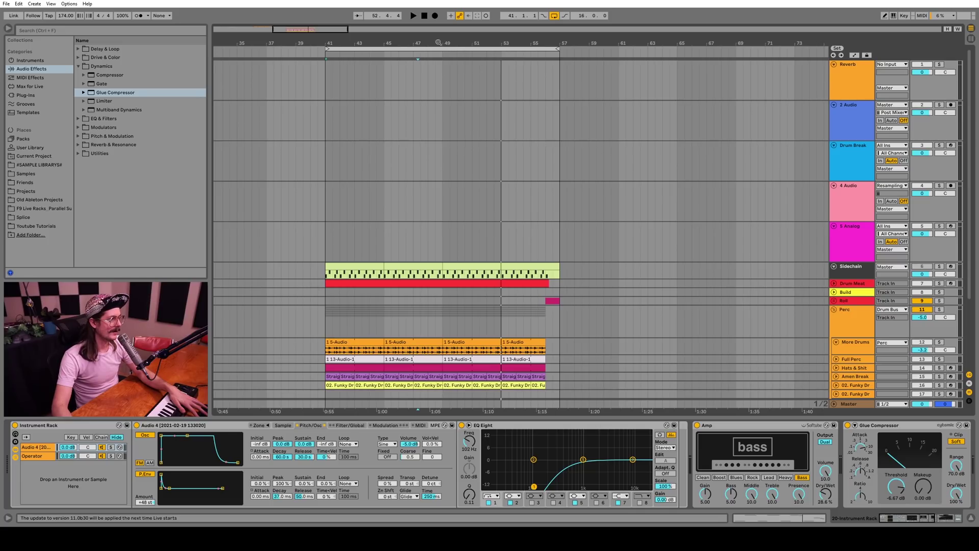
left_click(438, 146)
key("minus")
key("minus")
key("minus")
left_click(519, 193)
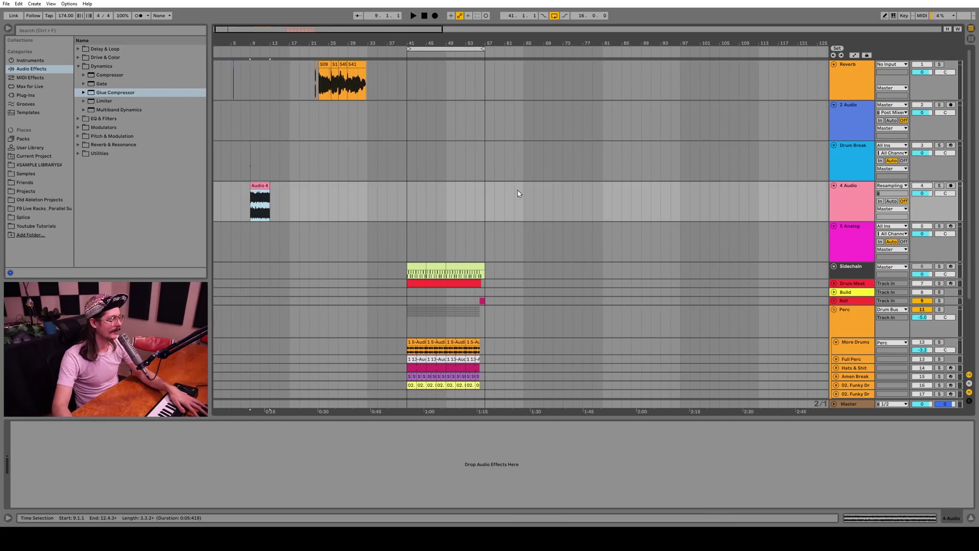
left_click(849, 193)
left_click(939, 185)
key("space")
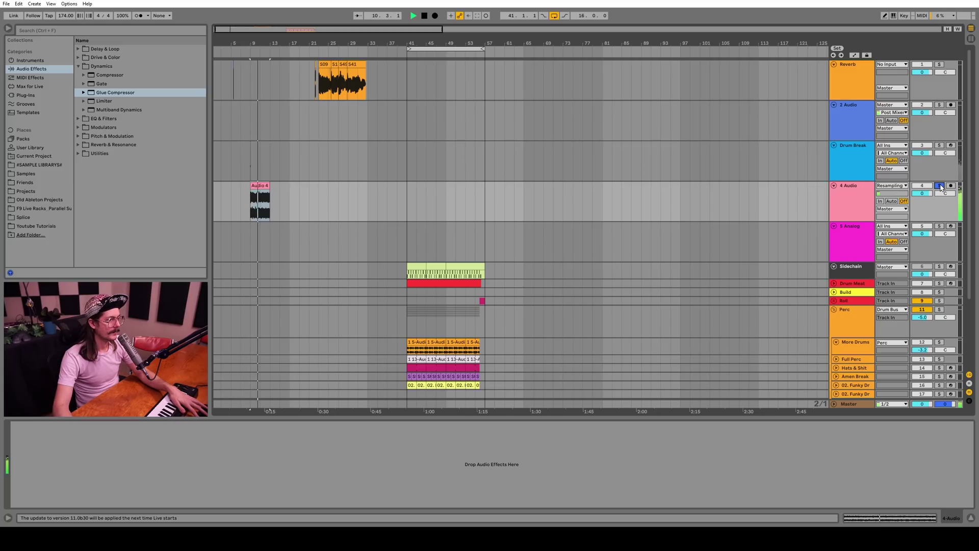
Show the Operator chain in the instrument track's rack and audition it in short bursts of playback.
scroll(651, 246, "down", 4)
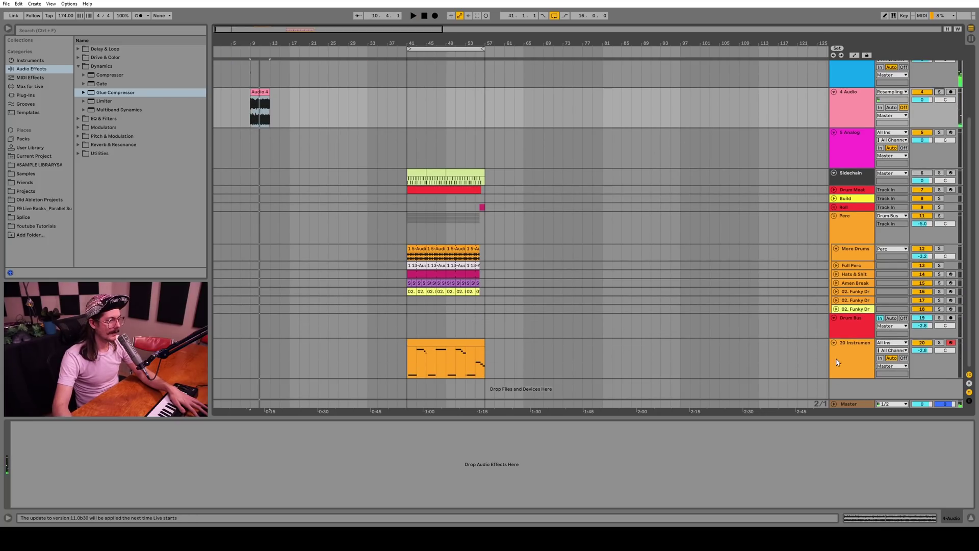
left_click(357, 357)
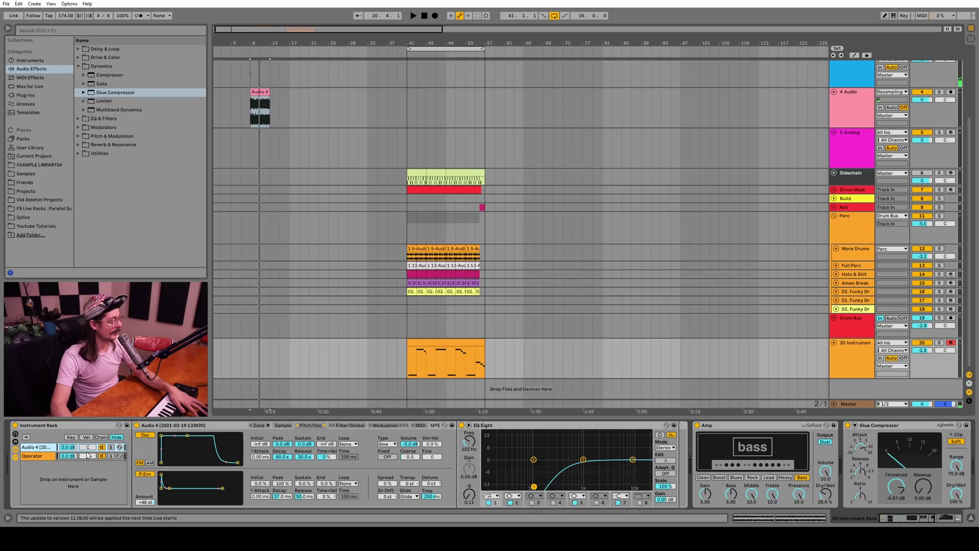
left_click(87, 456)
key("space")
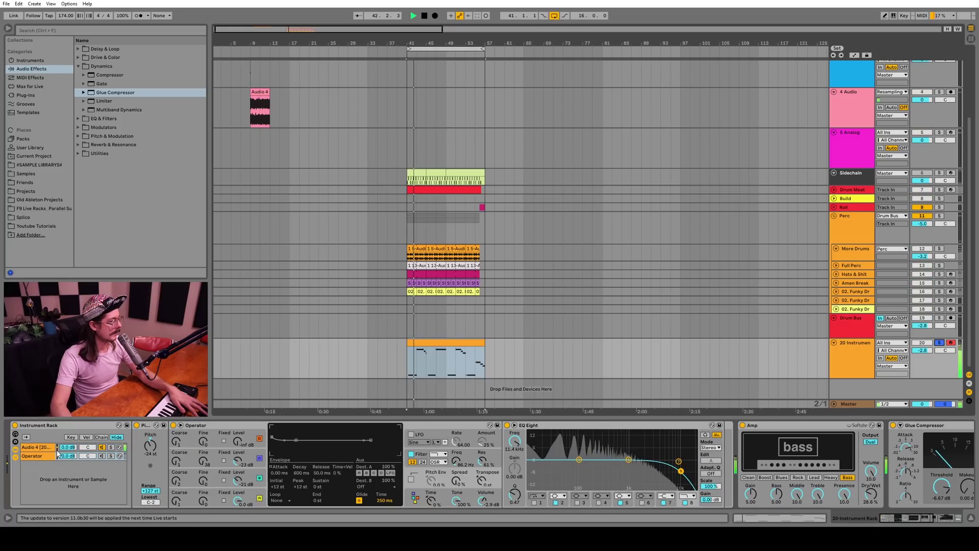
key("space")
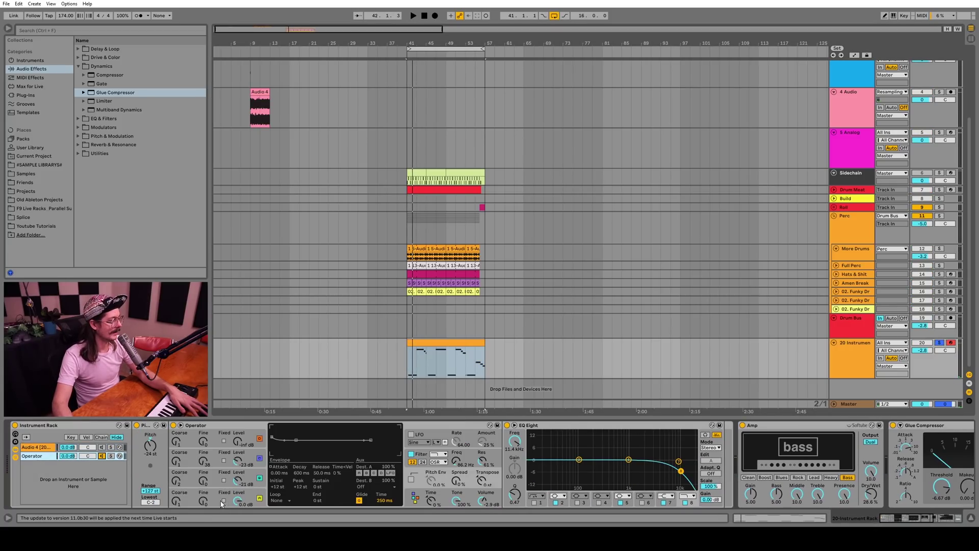
key("space")
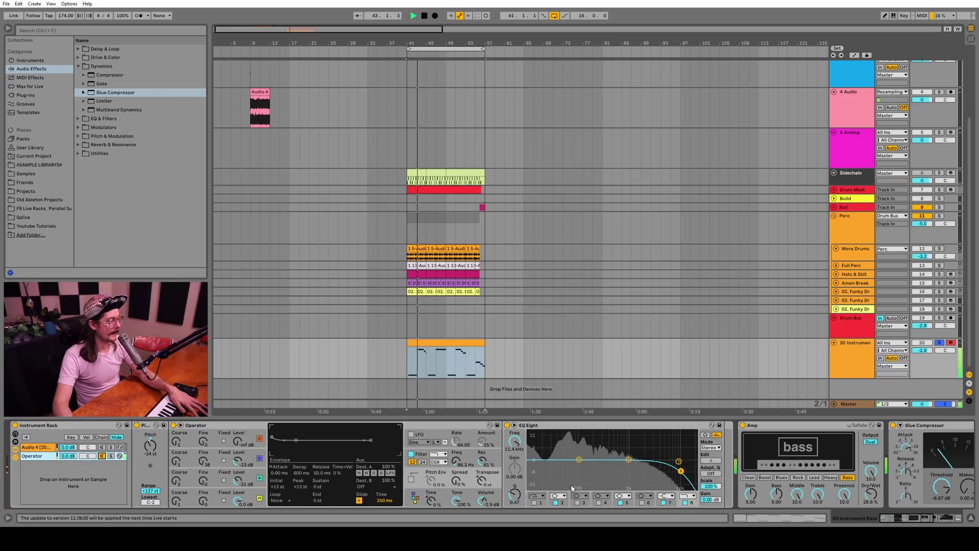
key("space")
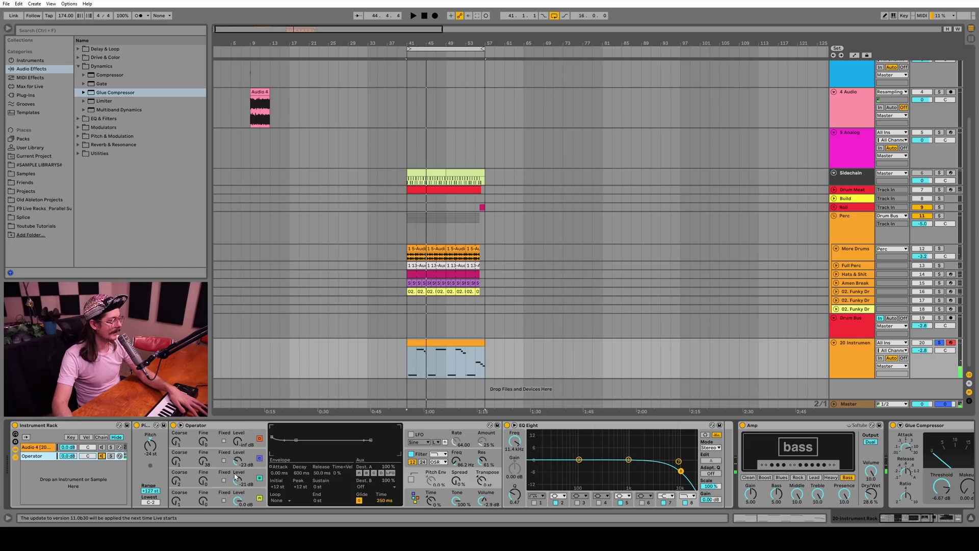
Examine the Operator's oscillator and filter settings.
left_click(226, 497)
left_click(250, 484)
left_click(250, 461)
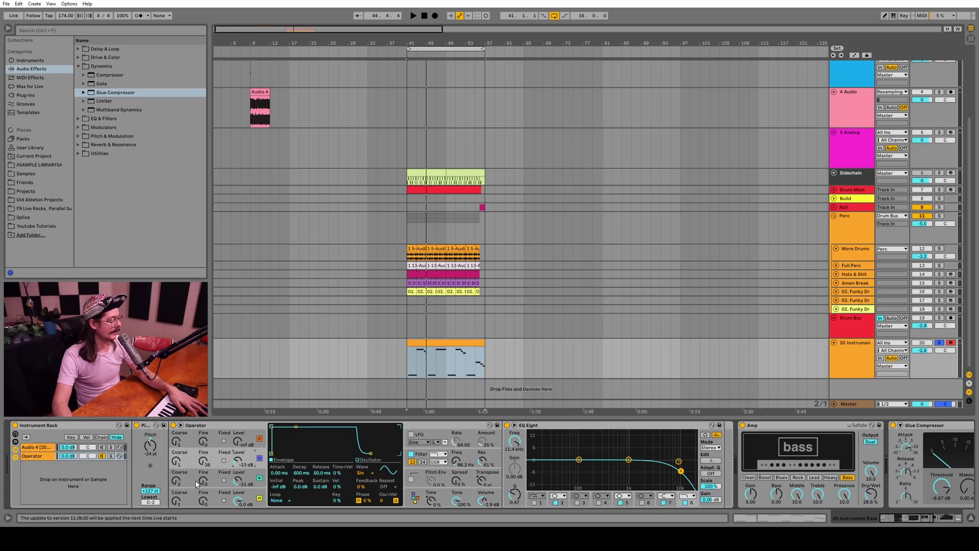
left_click(424, 458)
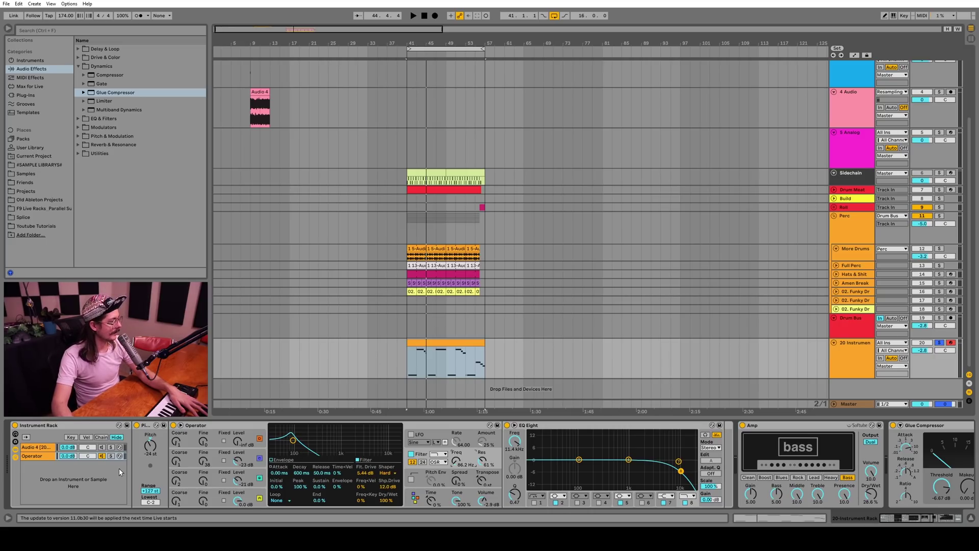
Play the loop with the Audio 4 Sampler chain shown and examine the Hybrid Reverb at the end of the track's effects.
left_click(102, 449)
key("space")
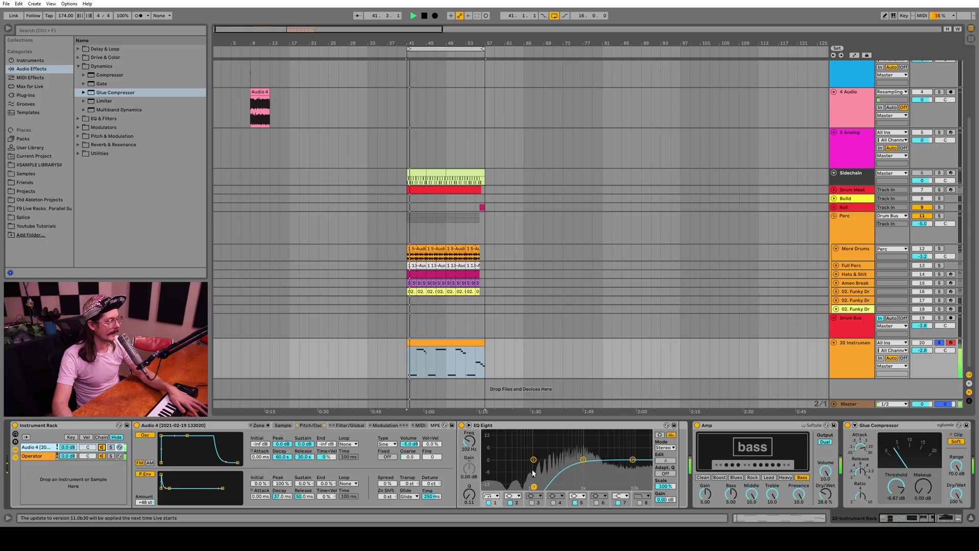
left_click(903, 521)
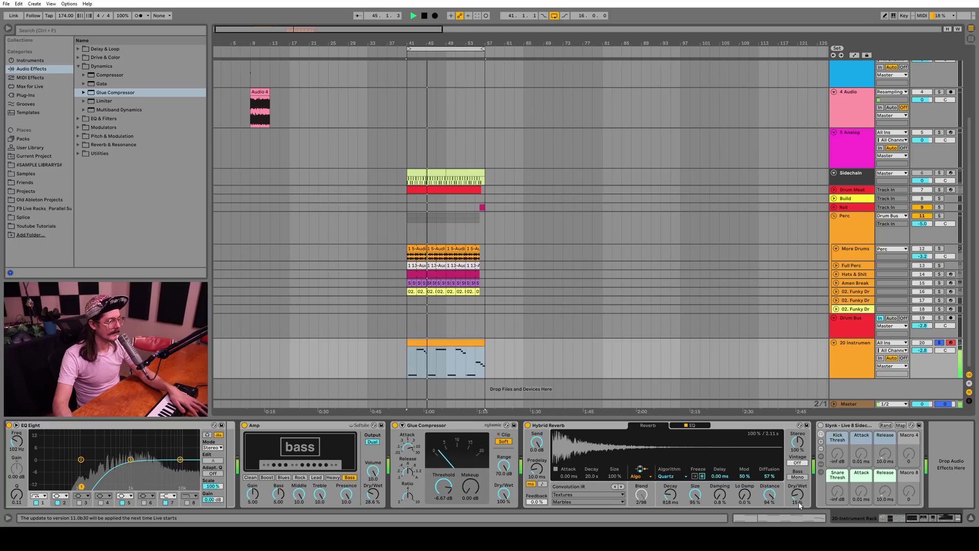
key("space")
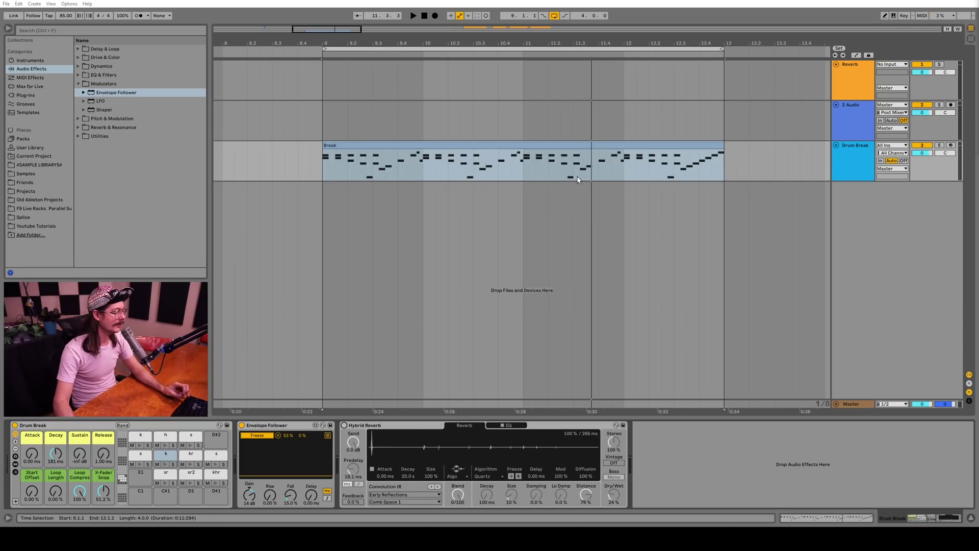
Turn on the drum break's Hybrid Reverb and, during playback, set the Envelope Follower's gain to 0.0 dB and its fall to 18.5.
left_click(344, 425)
key("space")
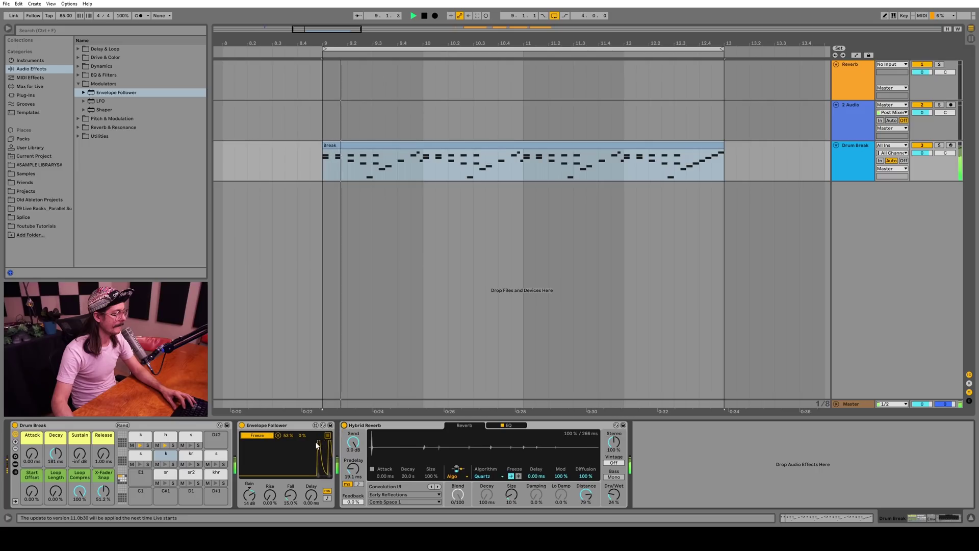
left_click_drag(249, 494, 249, 505)
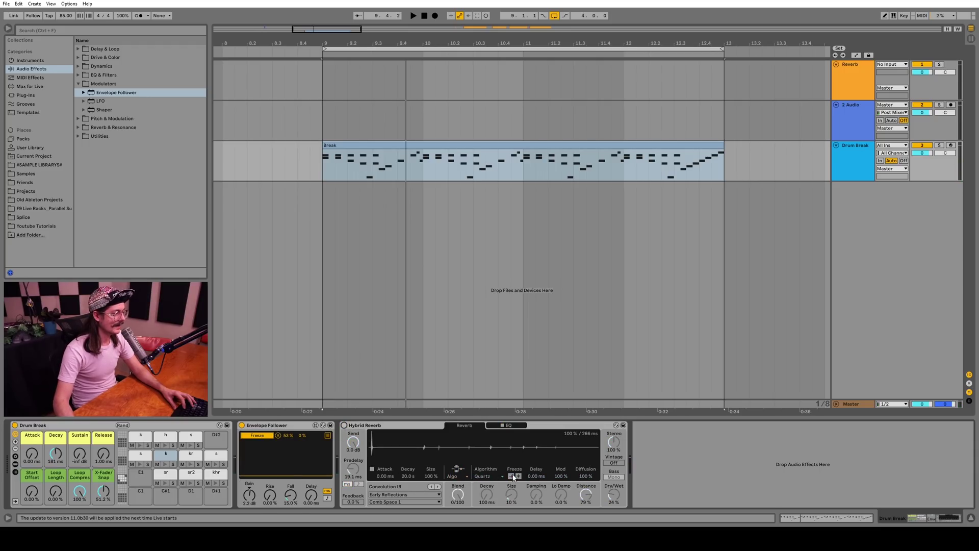
left_click(345, 425)
key("space")
left_click_drag(249, 494, 249, 496)
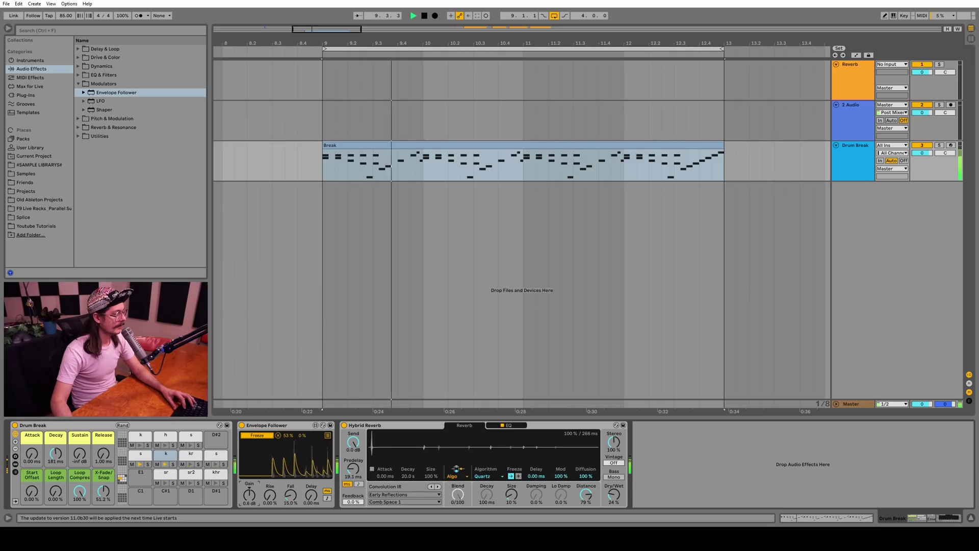
left_click_drag(292, 499, 292, 501)
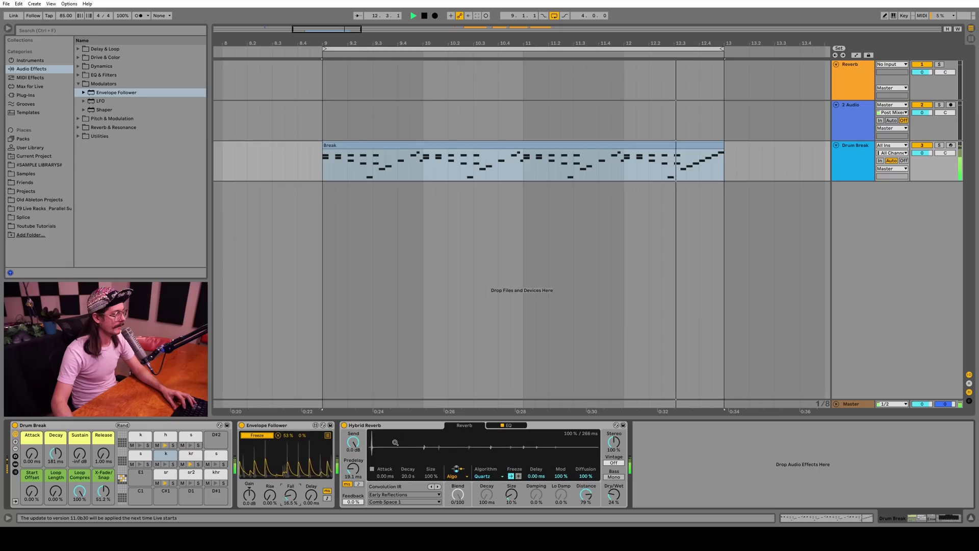
Toggle the Hybrid Reverb off and on, set its size to 49%, and play the drum break.
left_click(344, 425)
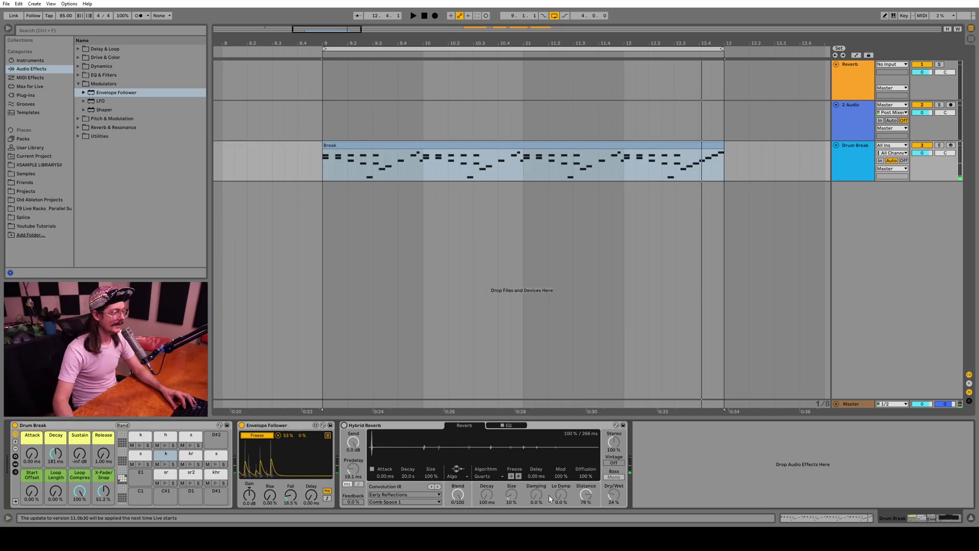
left_click(344, 425)
key("space")
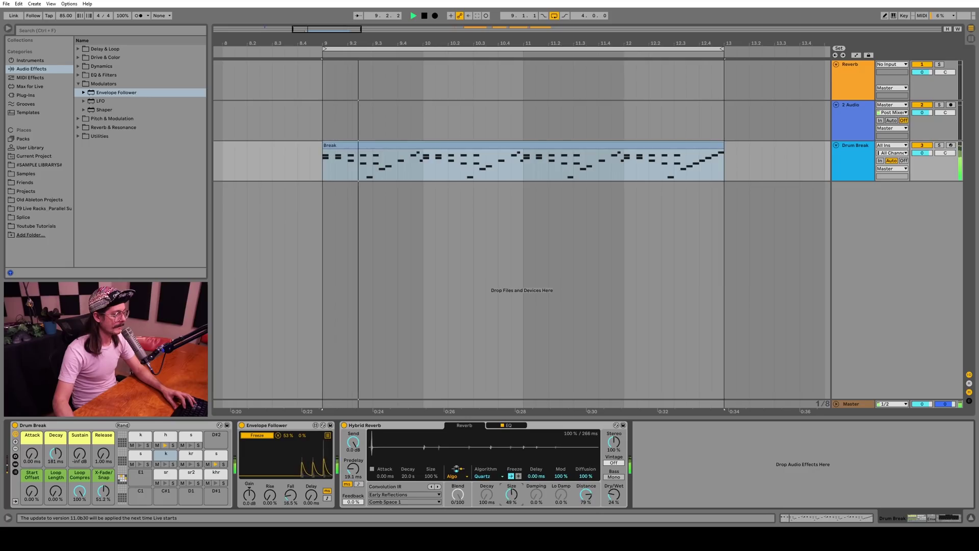
During playback, set the Hybrid Reverb's size to 37%, distance to 25% and dry/wet to 43%; stop and switch the reverb off.
left_click_drag(506, 496, 506, 482)
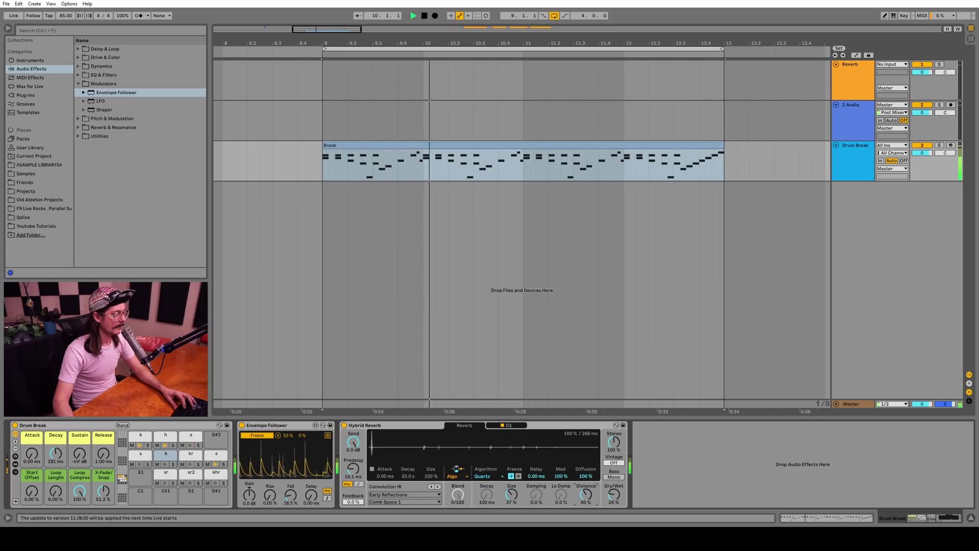
left_click_drag(586, 495, 586, 492)
key("space")
left_click(345, 425)
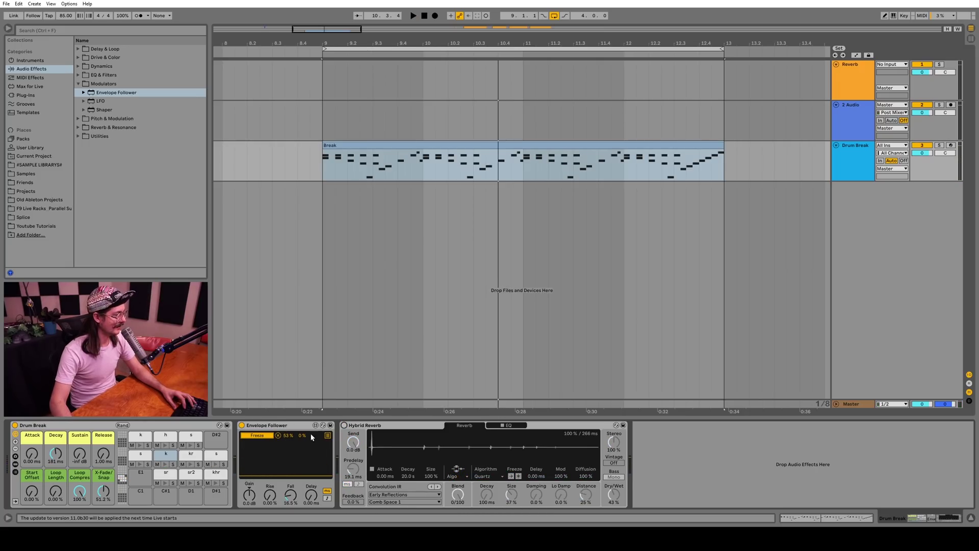
Map the Envelope Follower's next two slots to the Hybrid Reverb's distance, with a 10% minimum, and size, toggling the reverb during playback.
left_click(327, 435)
left_click(257, 443)
left_click(586, 495)
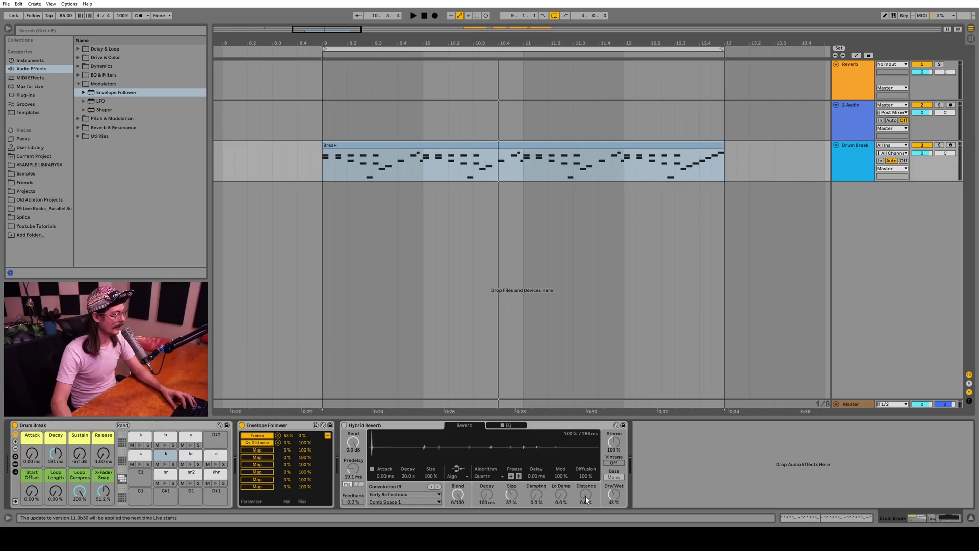
key("space")
left_click(257, 450)
left_click(511, 494)
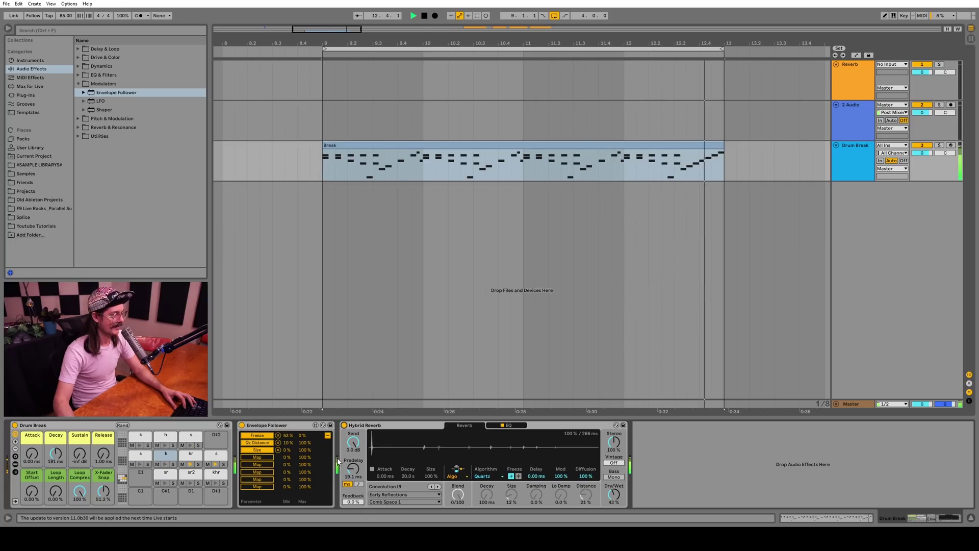
left_click(344, 426)
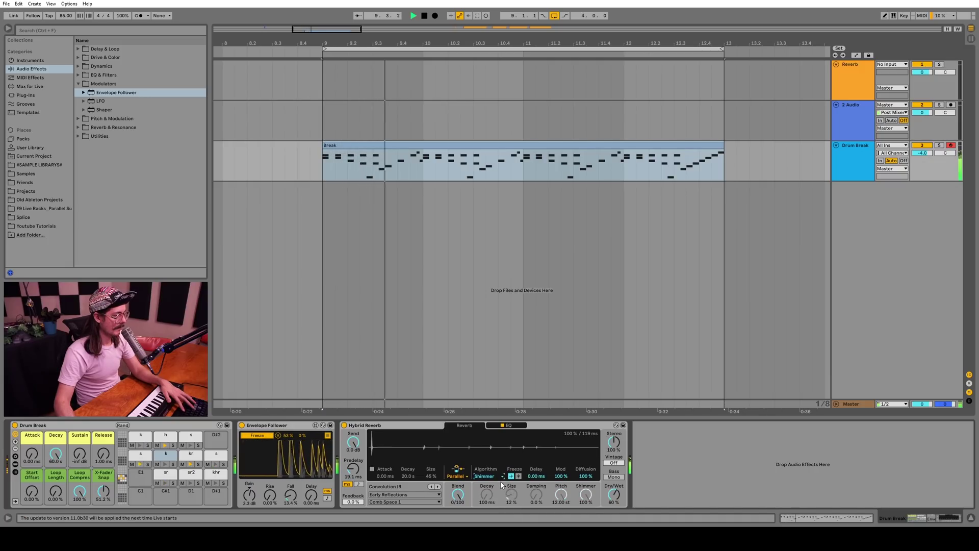
Switch the Hybrid Reverb's algorithm to Tides and raise its decay while the drum break plays.
left_click(495, 477)
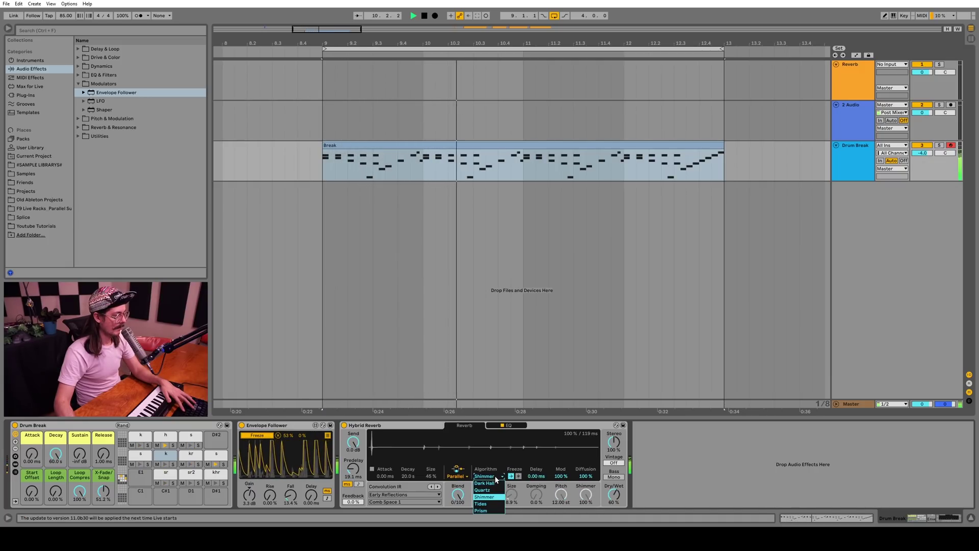
left_click(481, 503)
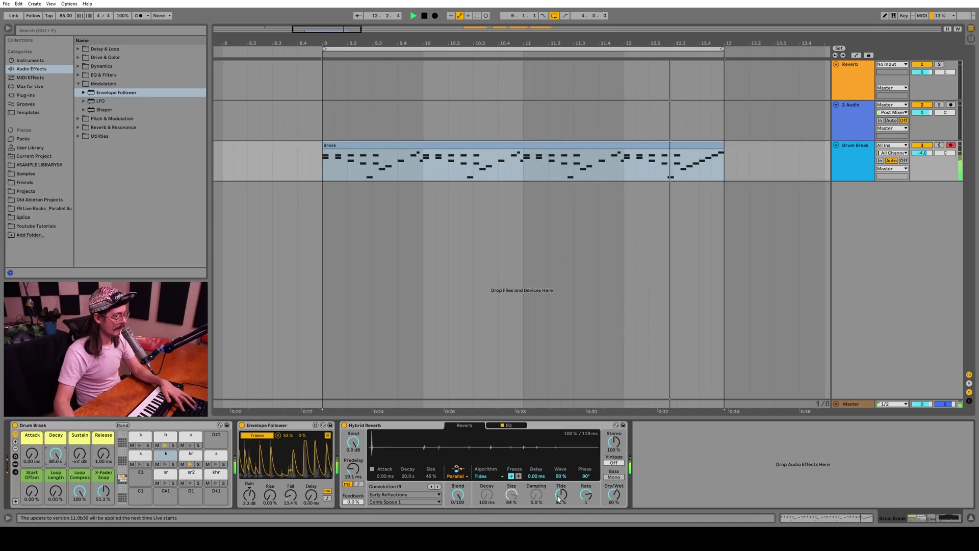
left_click_drag(486, 495, 487, 484)
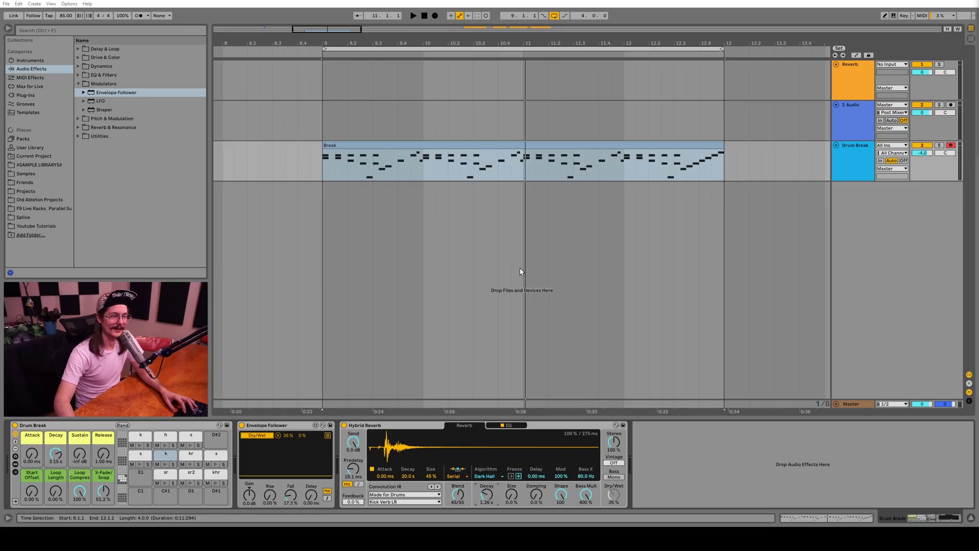
Play the drum break and set the dry/wet Envelope Follower's gain to 5.5 dB and its fall to 10.2%.
left_click(292, 425)
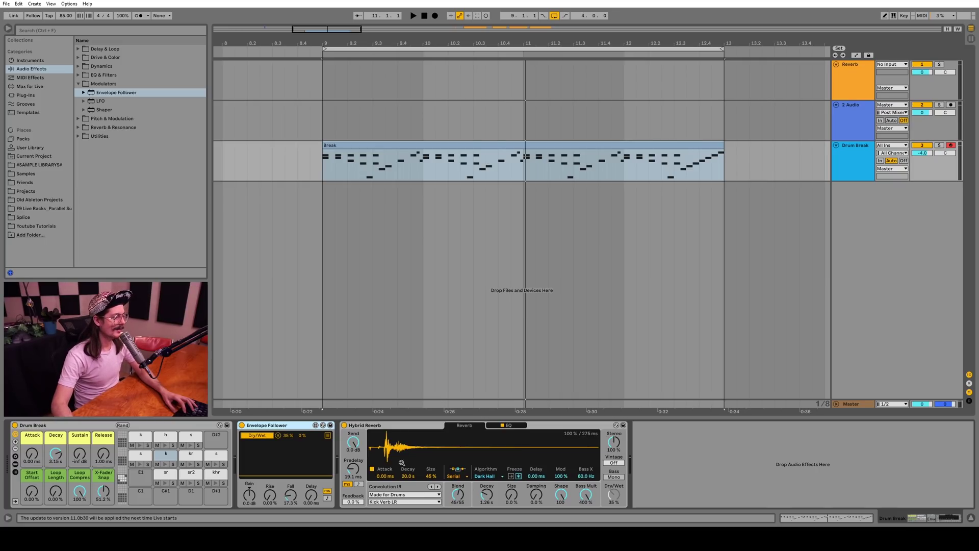
left_click_drag(292, 503, 292, 496)
key("space")
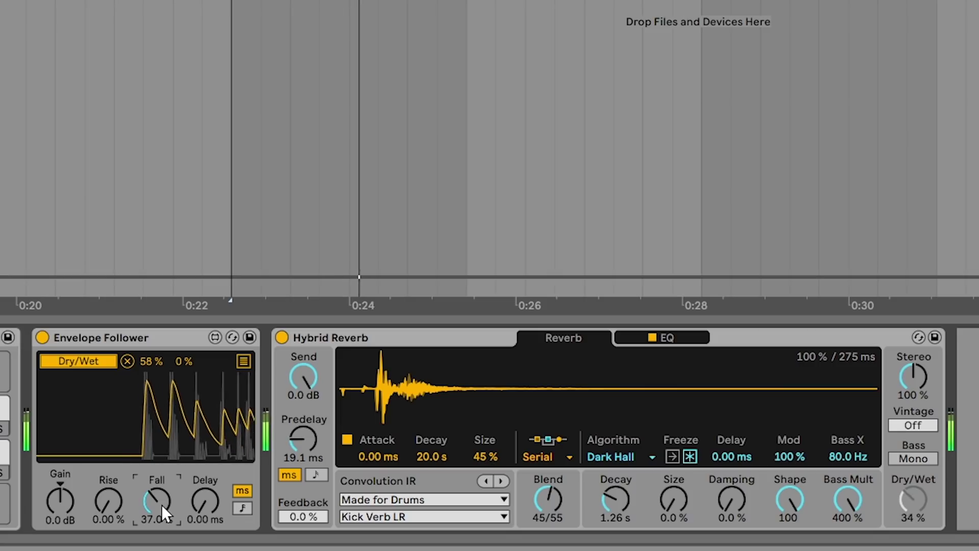
left_click_drag(71, 519, 71, 505)
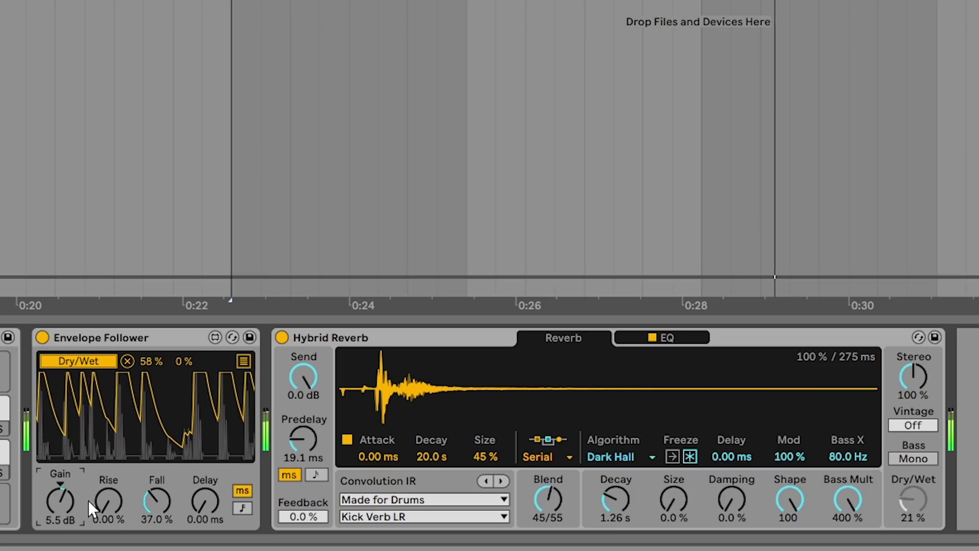
left_click_drag(158, 503, 158, 525)
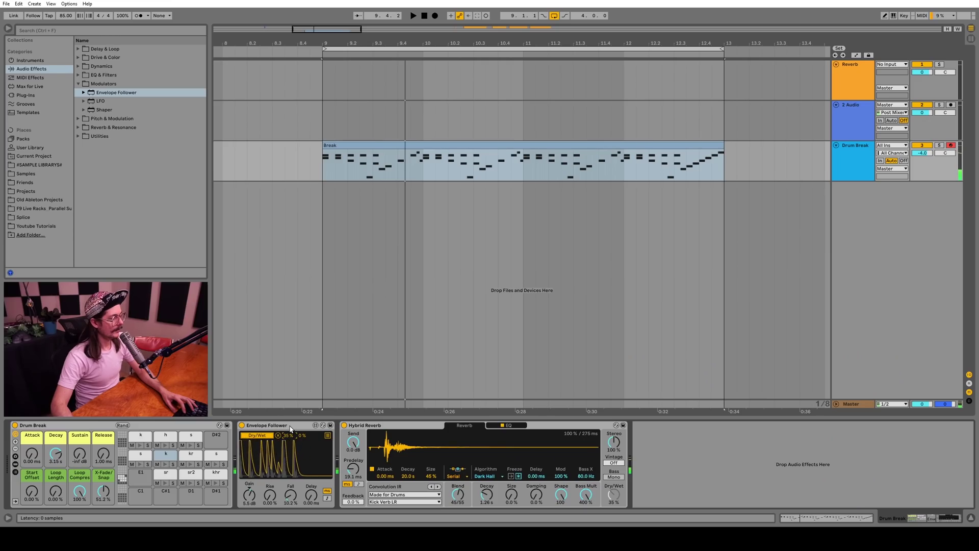
left_click(290, 428)
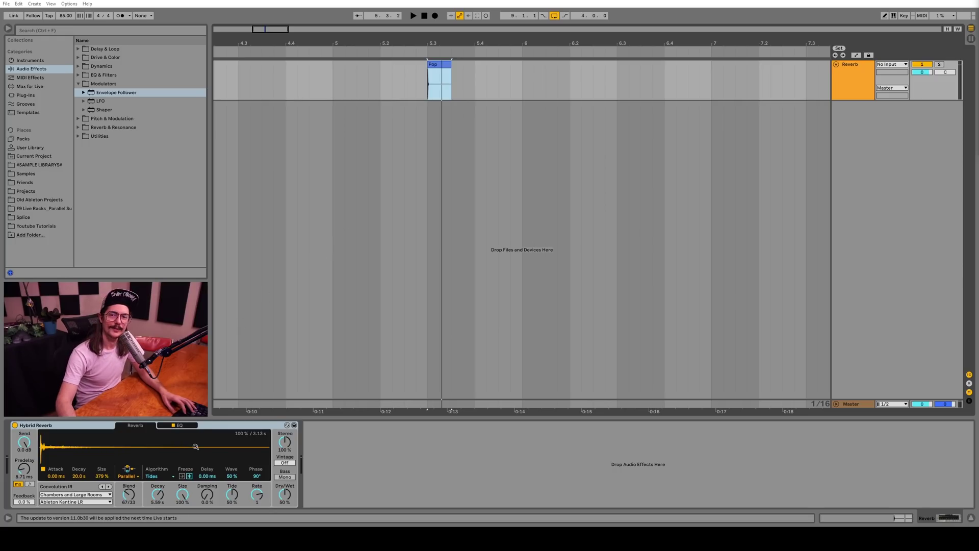
Add an audio track below the Reverb track, set its input to Ext. In on microphone channel 6, and record short percussive sounds.
left_click(844, 79)
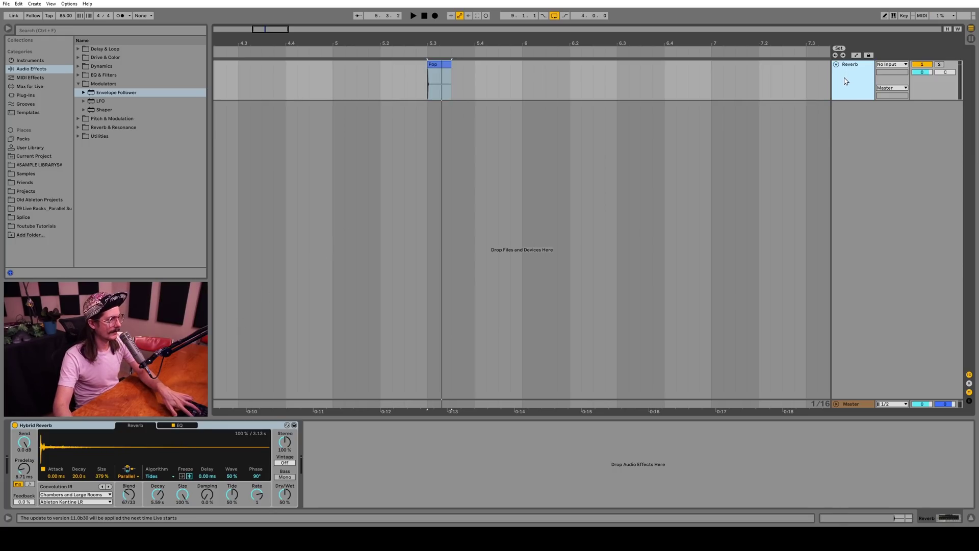
key("ctrl+t")
left_click(890, 104)
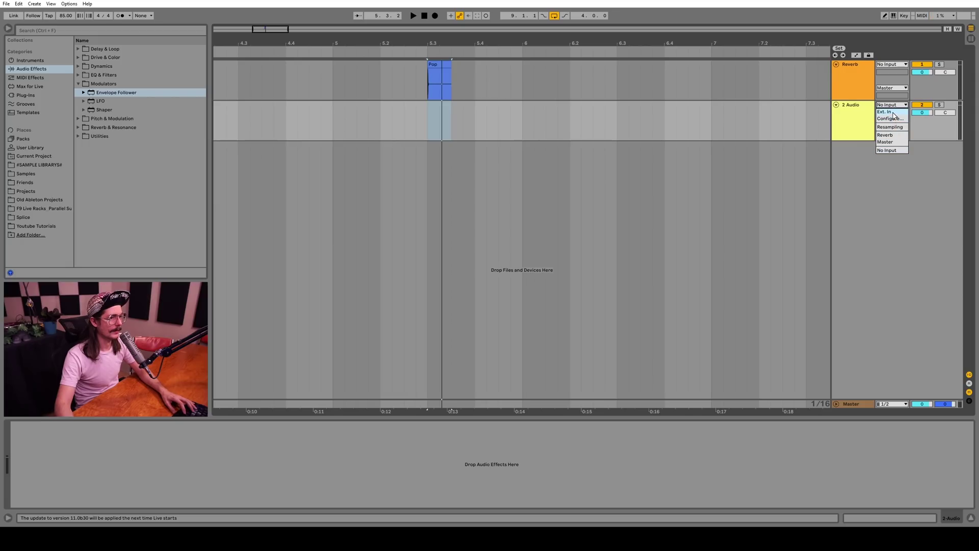
left_click(887, 112)
left_click(893, 112)
left_click(893, 153)
left_click(880, 120)
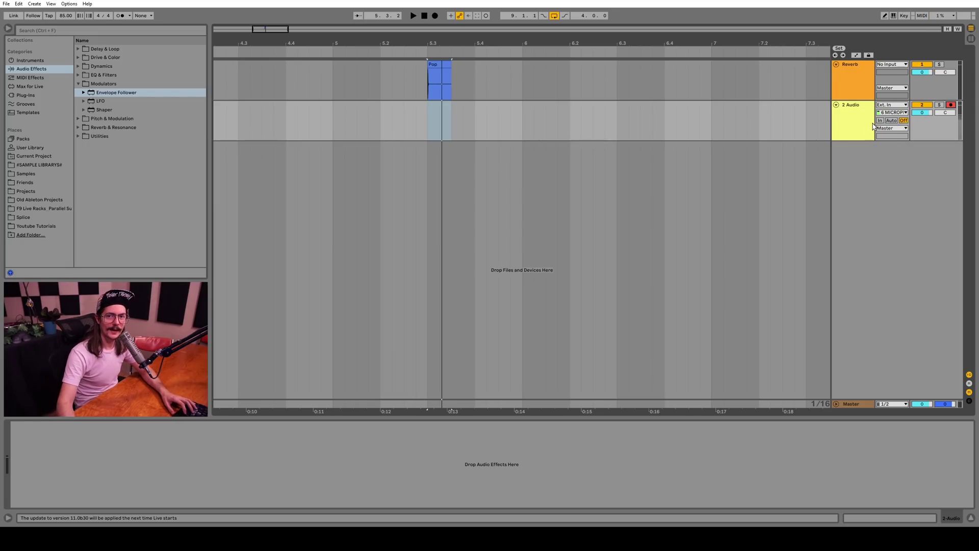
left_click(950, 104)
left_click(522, 122)
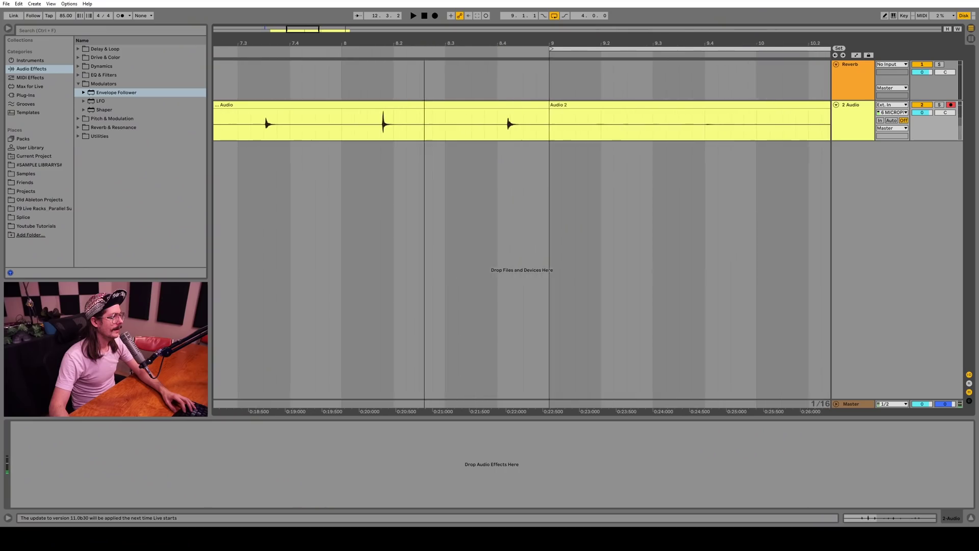
Load the short isolated clip from the recording as the Hybrid Reverb's convolution impulse response and play the Pop clip through it.
left_click_drag(411, 39, 405, 61)
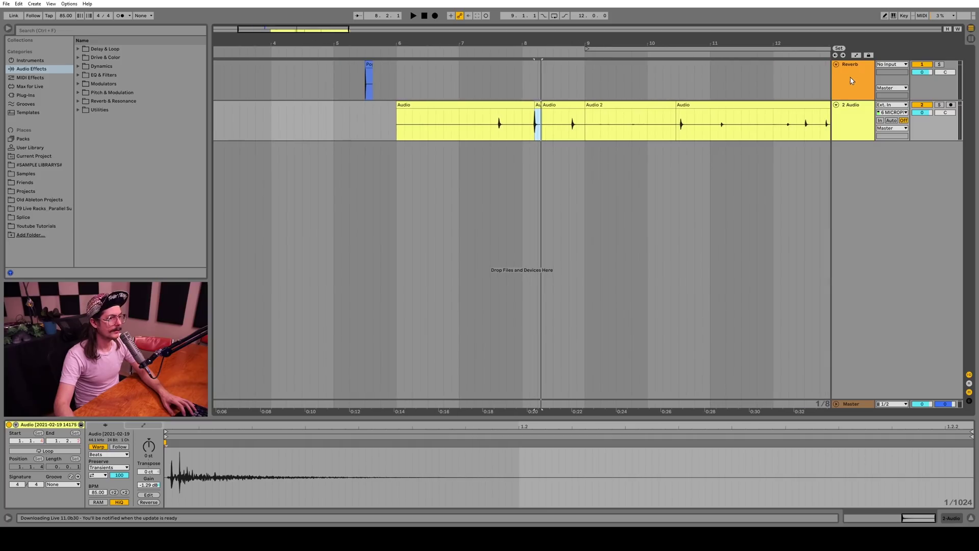
left_click_drag(538, 110, 148, 449)
key("space")
key("space")
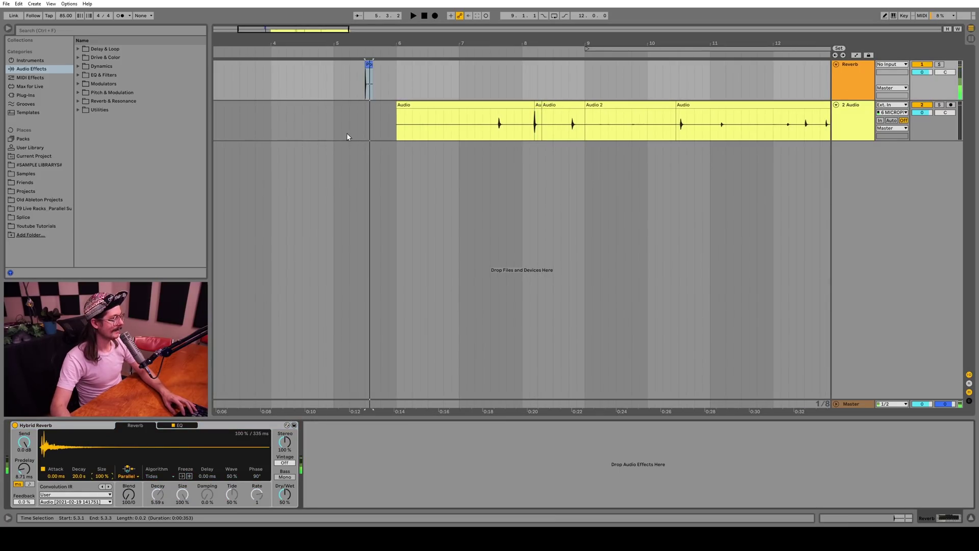
Insert a MIDI track below the Reverb track, load Analog on it, and paste the Hybrid Reverb after the instrument.
left_click_drag(367, 37, 368, 92)
left_click(857, 75)
key("ctrl+shift+t")
left_click(29, 60)
left_click_drag(98, 48, 349, 129)
key("ctrl+v")
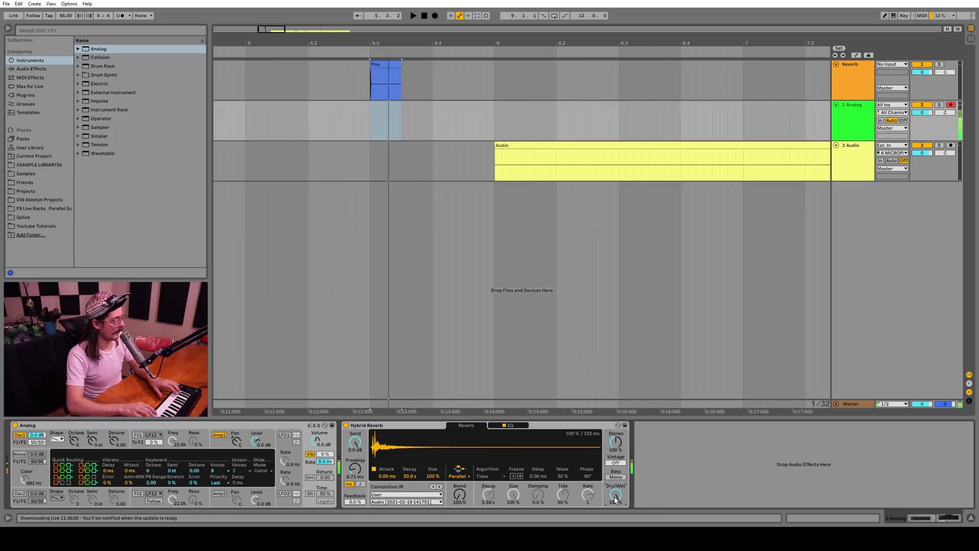
View the Hybrid Reverb's EQ page, return to its reverb page, and lower the dry/wet to 52% while playing notes.
left_click(517, 426)
left_click(466, 425)
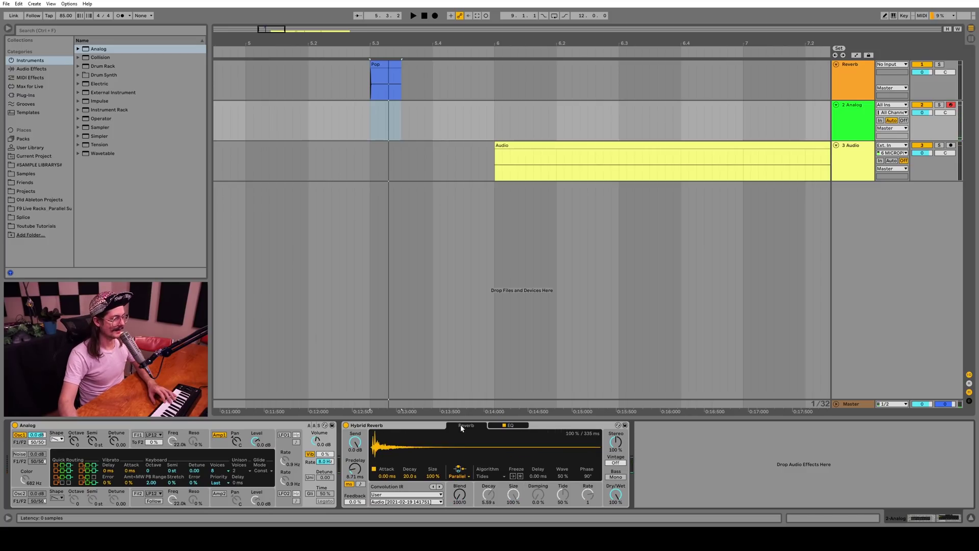
left_click_drag(615, 494, 616, 495)
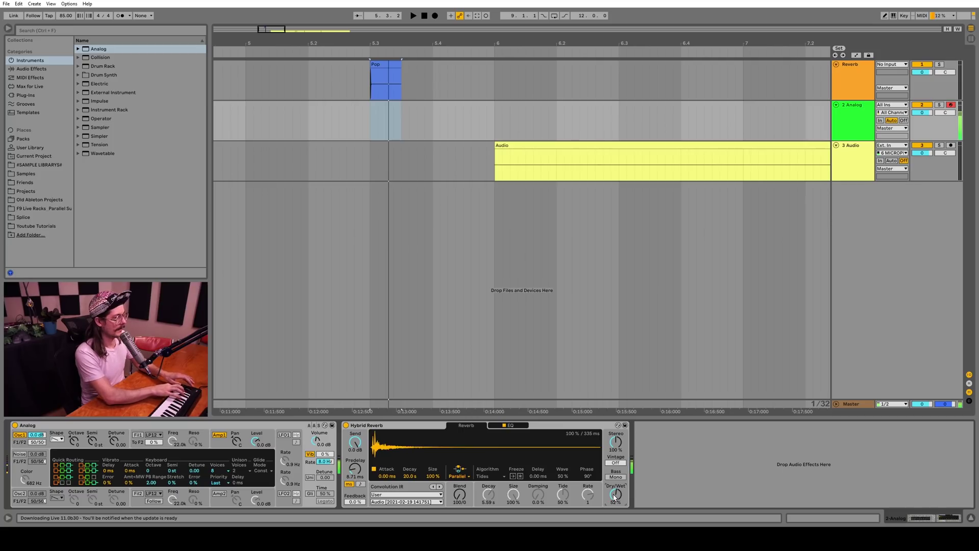
Try convolution sizes of 41% and 318% while playing Analog, and reset the size to 100%.
left_click_drag(434, 484, 435, 480)
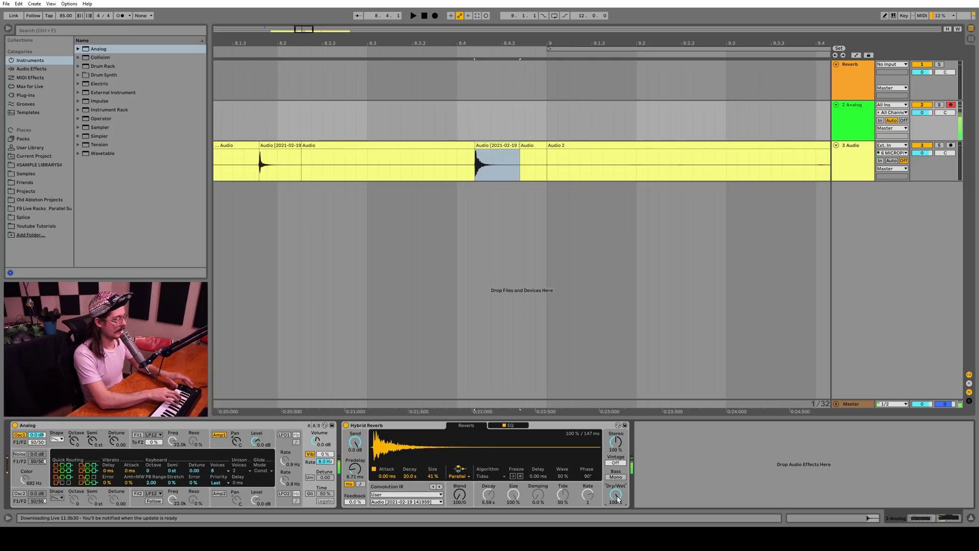
left_click_drag(432, 476, 432, 439)
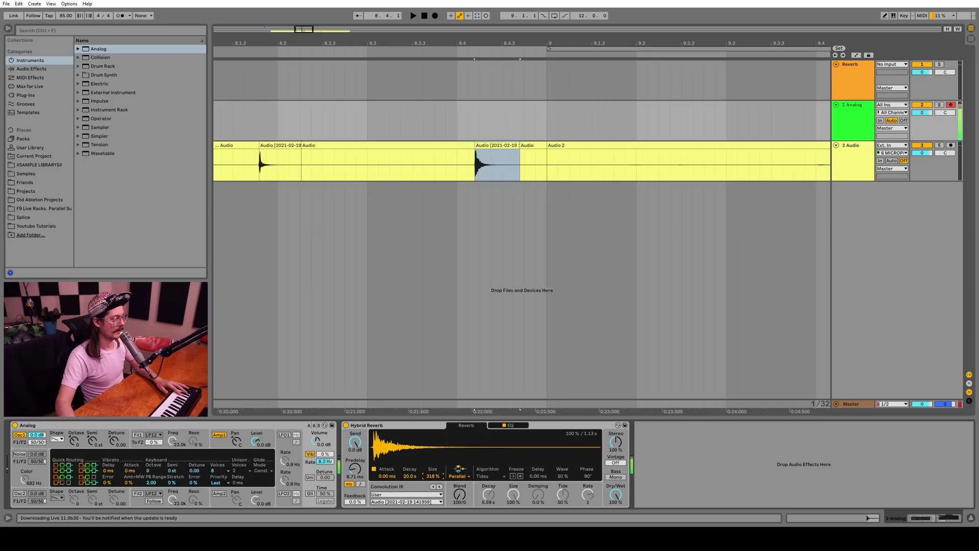
key("Delete")
Set the Hybrid Reverb to the Quartz algorithm with a 52/48 blend, 87% distance and 0% dry/wet.
left_click(490, 476)
left_click(496, 495)
left_click(489, 476)
left_click(484, 490)
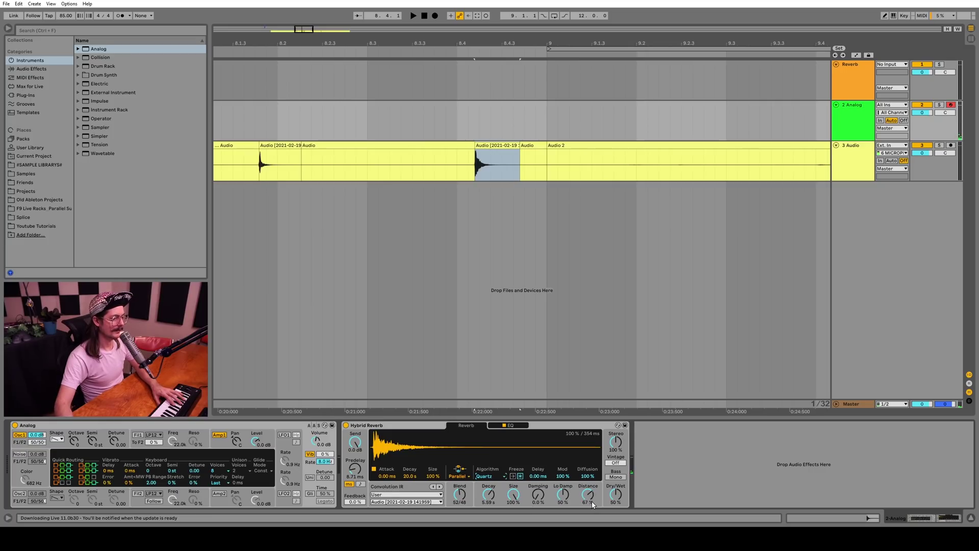
left_click_drag(588, 495, 540, 498)
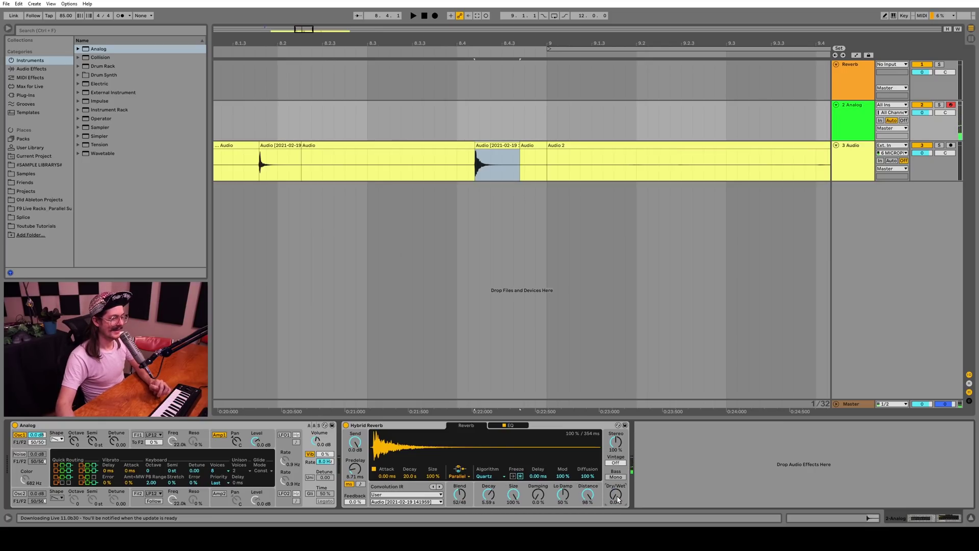
left_click_drag(599, 496, 615, 497)
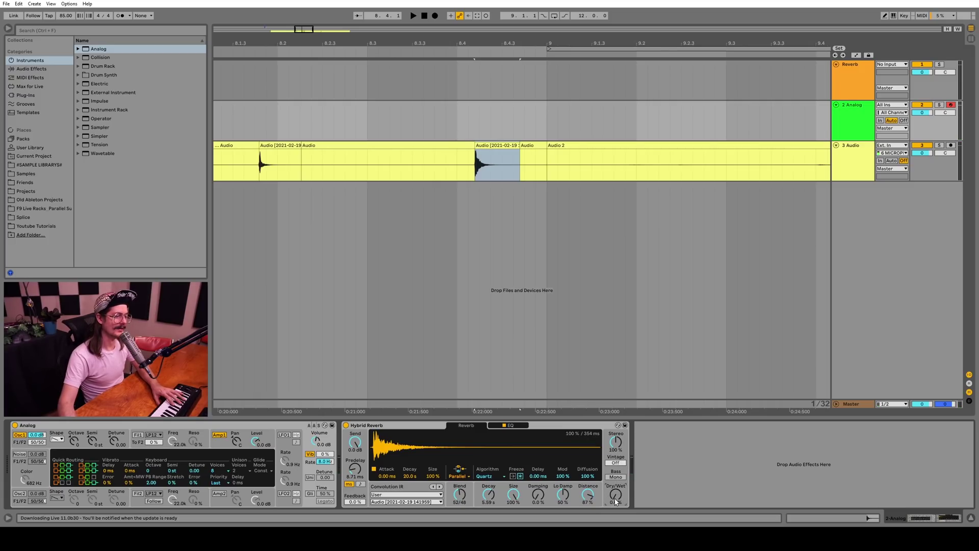
Set the release of Analog's Amp1 envelope to 1.94 s.
left_click(224, 443)
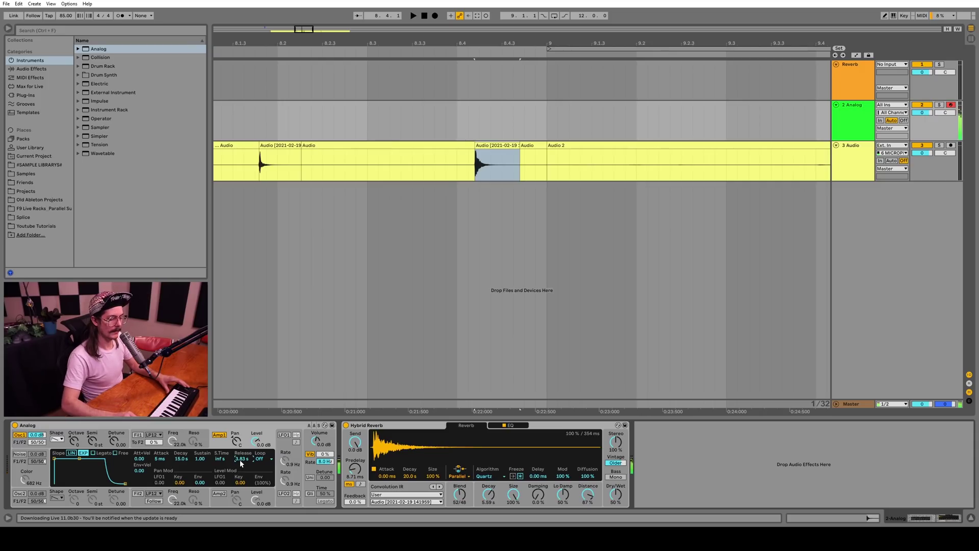
left_click_drag(240, 461, 240, 479)
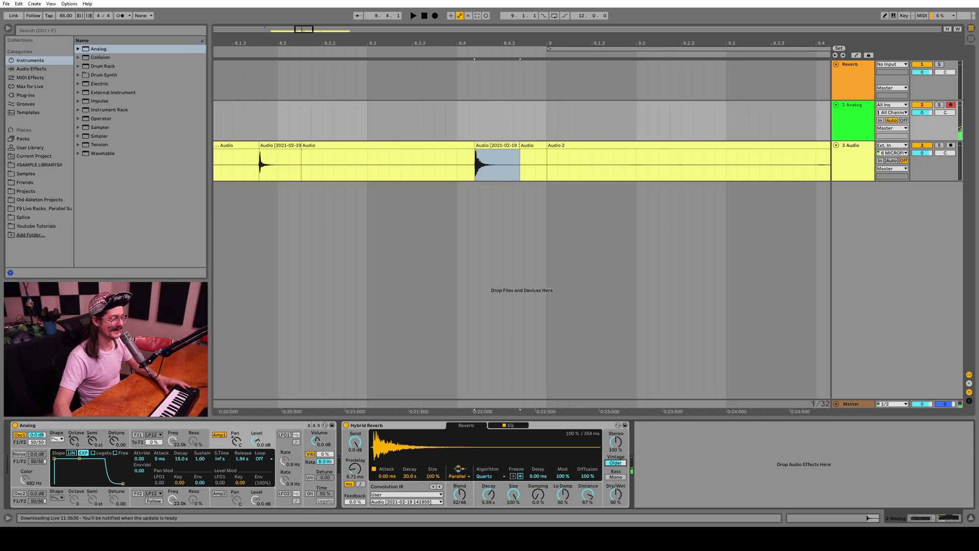
Audition the Hybrid Reverb's Extreme vintage mode and a 0% dry/wet, and settle on Older with dry/wet at 50%.
left_click(619, 463)
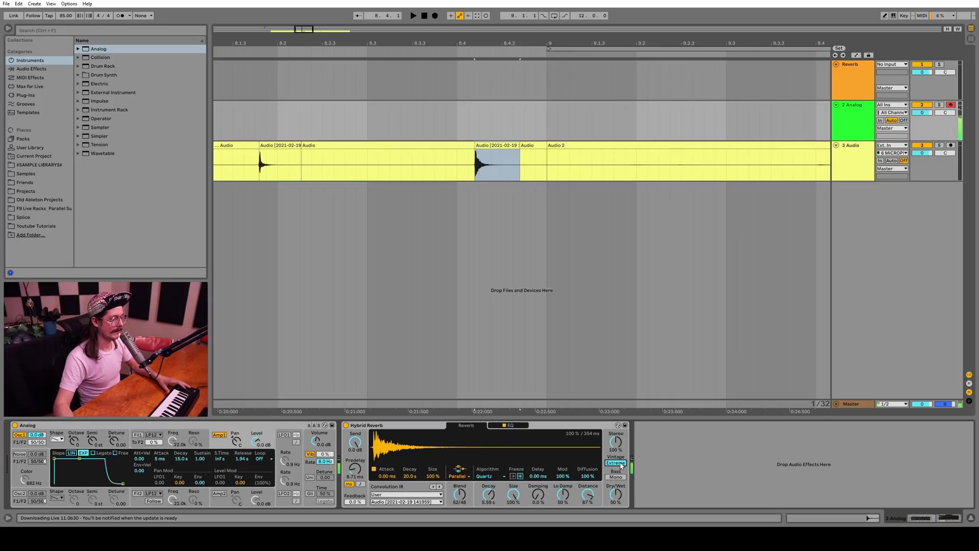
left_click_drag(621, 481, 621, 505)
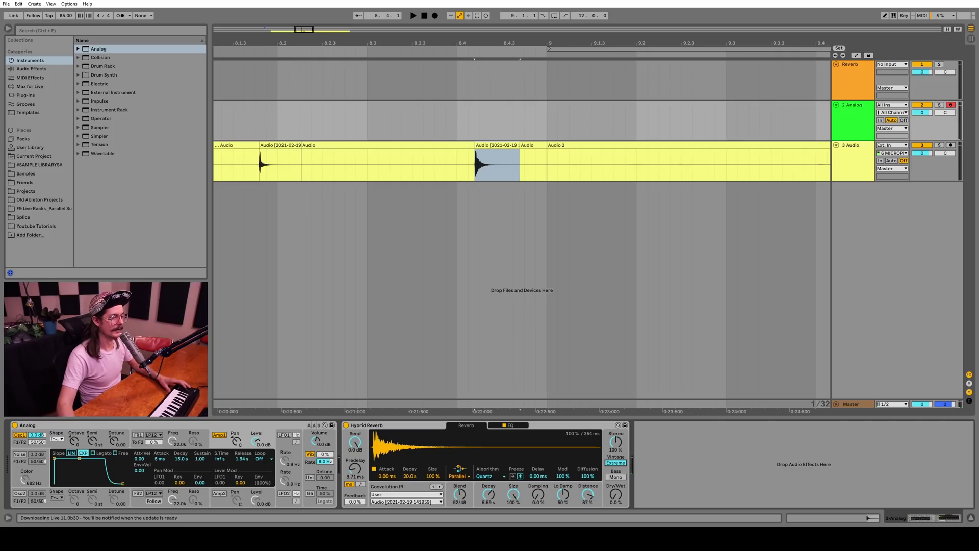
left_click(622, 464)
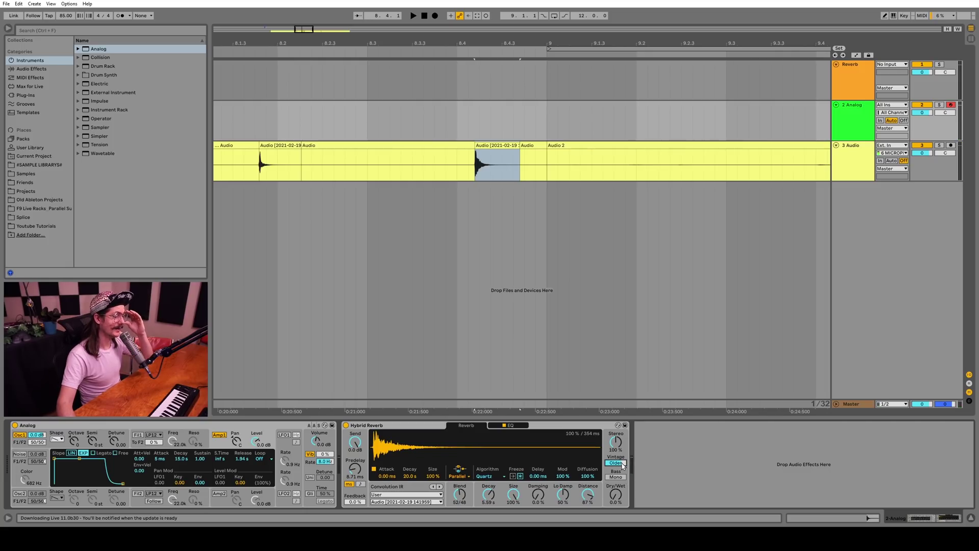
left_click_drag(615, 494, 616, 482)
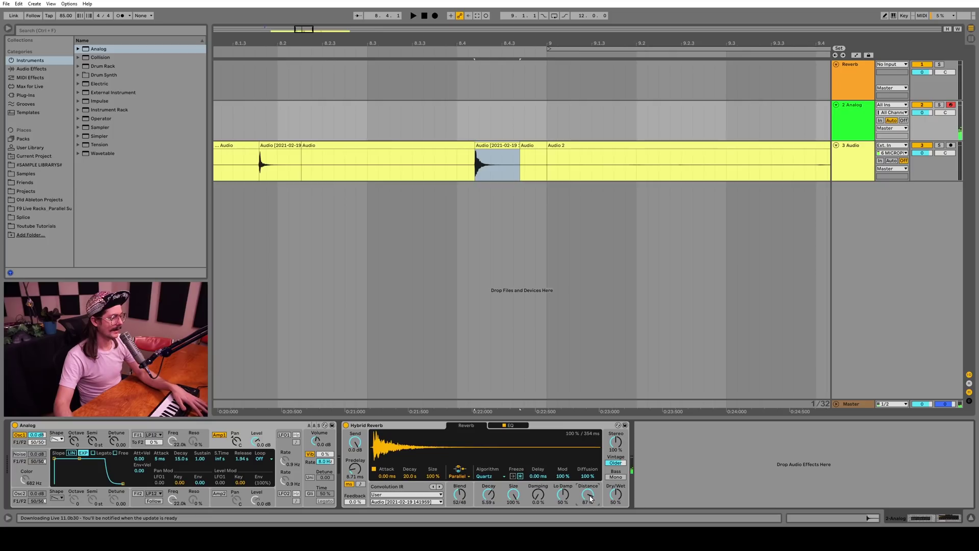
Add the LFO modulator after the Hybrid Reverb and map it to the Quartz distance.
left_click(30, 95)
left_click(30, 69)
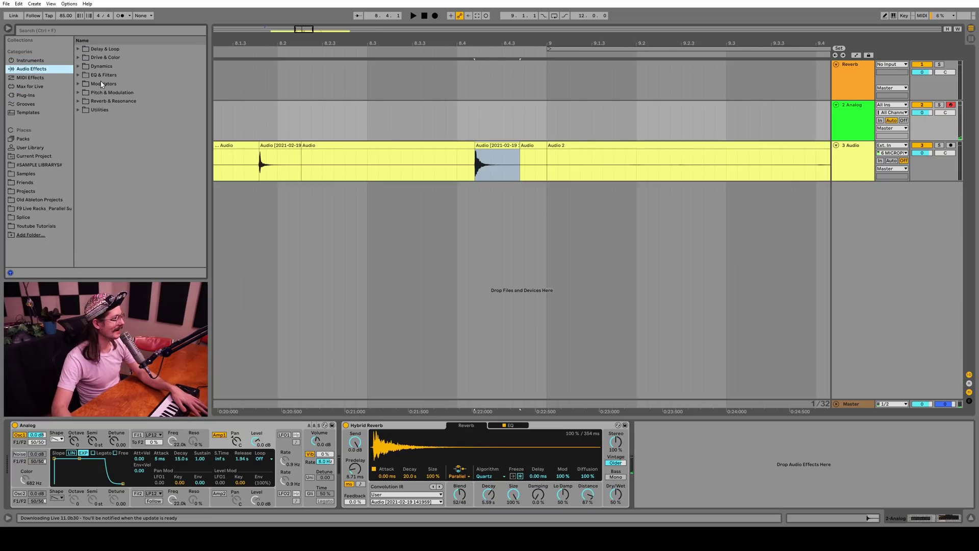
key("Return")
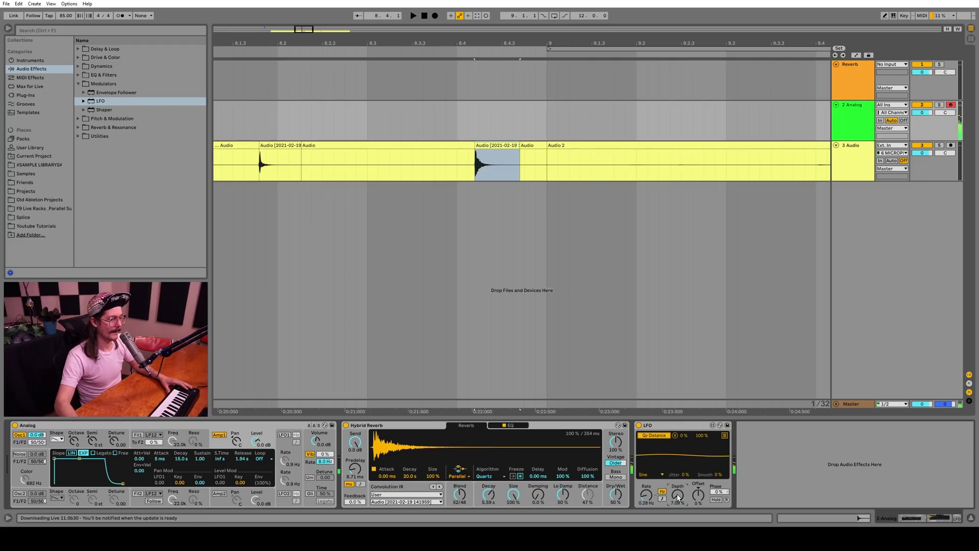
Remap the LFO to the Quartz distance and set it to a Random waveform with a 3.15% depth.
left_click(675, 435)
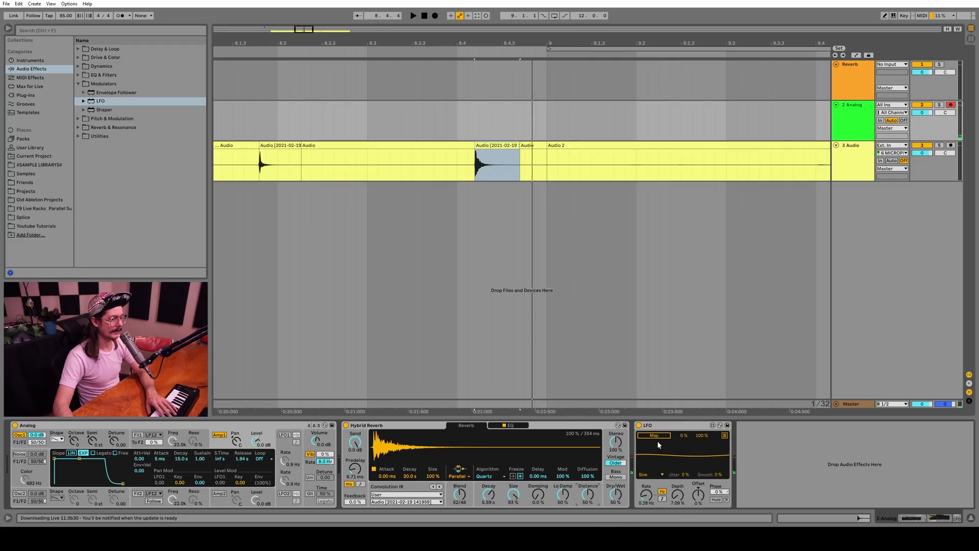
left_click(591, 498)
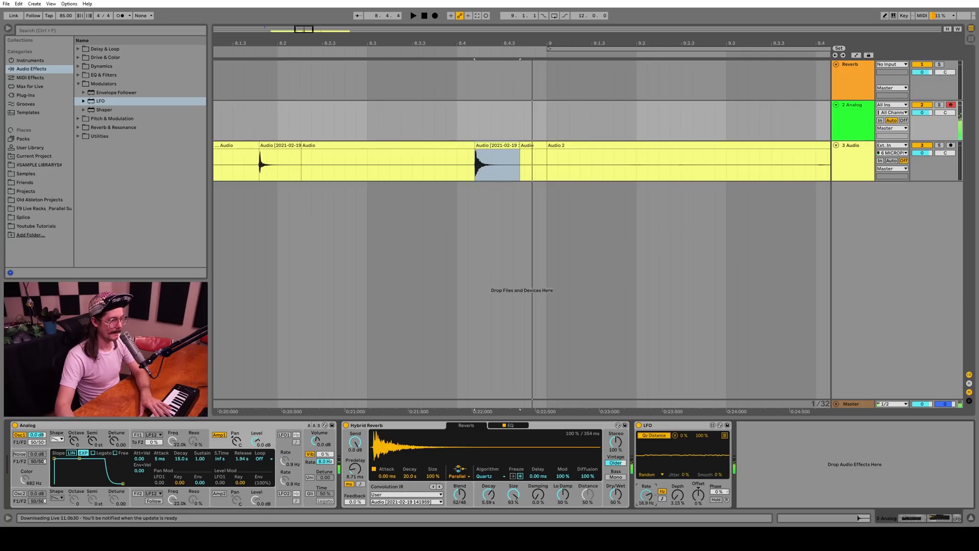
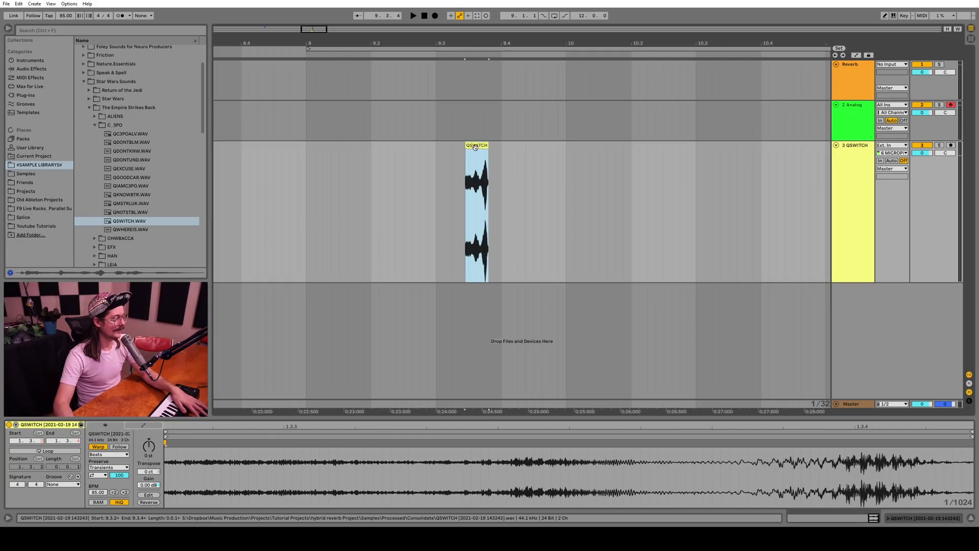
Audition the QSWITCH clip and apply a fade-out across most of its length.
left_click_drag(474, 43, 474, 43)
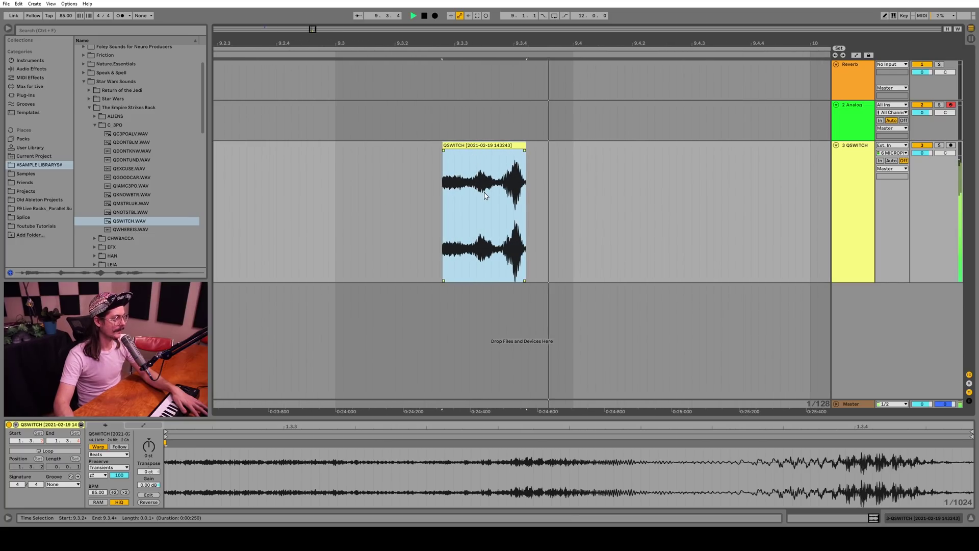
left_click(552, 215)
Add a Hybrid Reverb to the QSWITCH track.
left_click(31, 68)
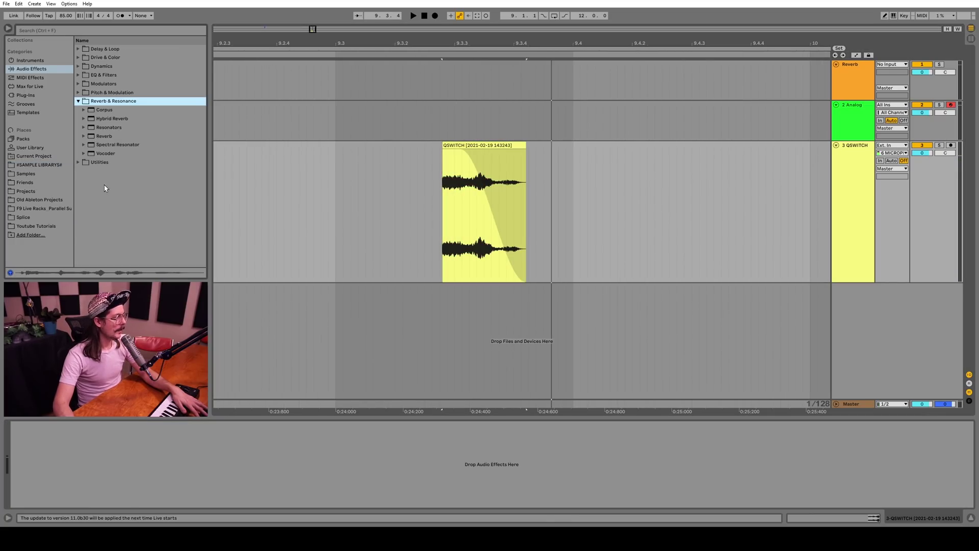
left_click(102, 119)
key("Return")
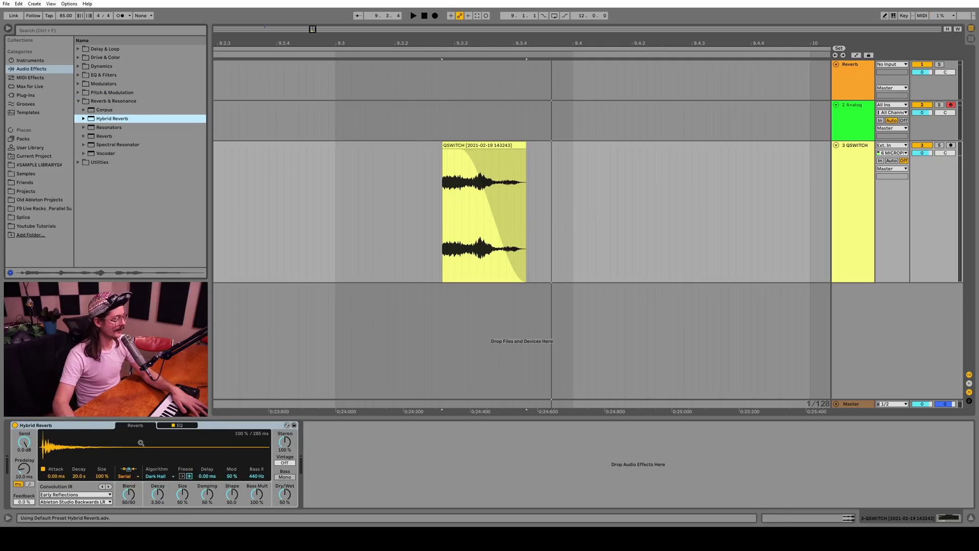
Set the QSWITCH reverb to algorithm-only Quartz with 181 ms decay, 100% distance, Older vintage and 48% dry/wet.
left_click(132, 476)
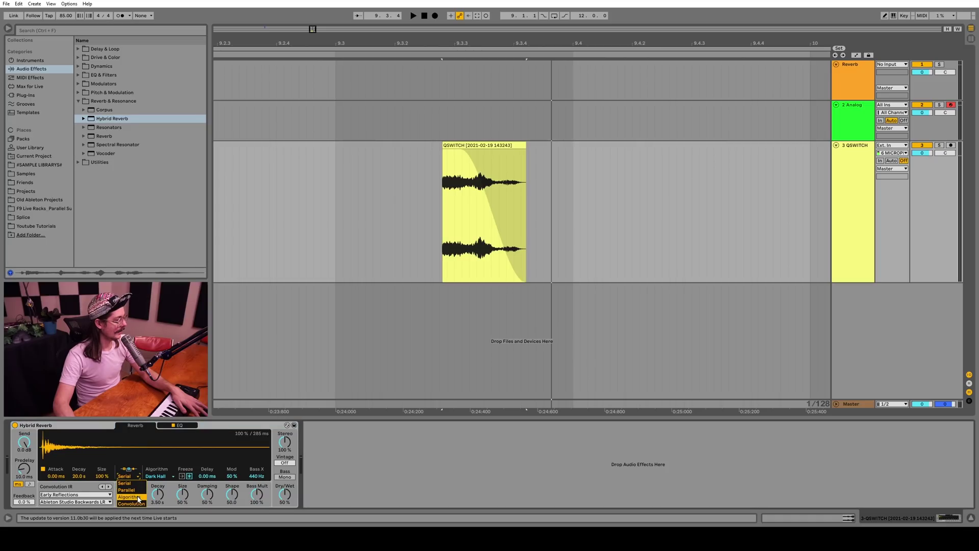
left_click(134, 502)
key("space")
left_click(166, 476)
left_click(156, 488)
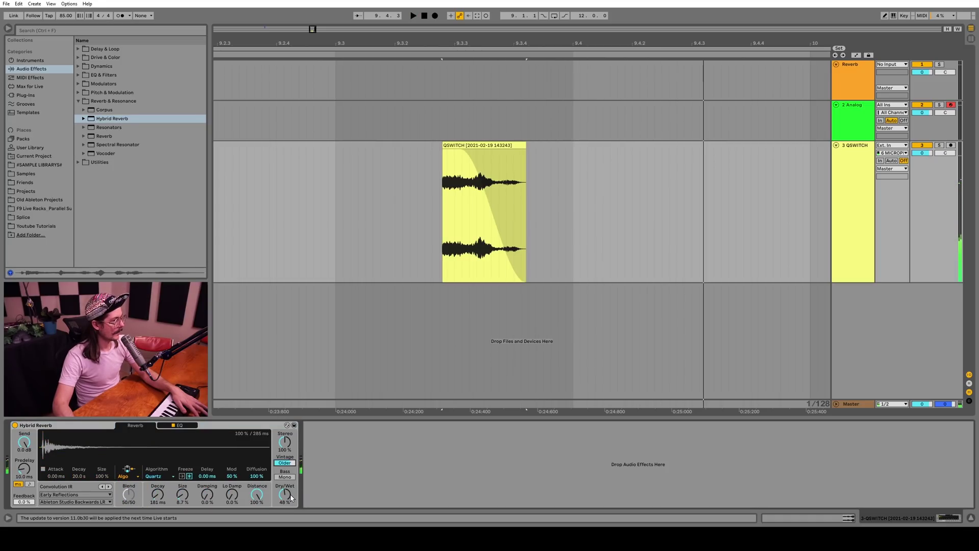
Freeze and flatten the QSWITCH track with its reverb tail and load the result as the Analog track's Hybrid Reverb impulse response.
right_click(856, 162)
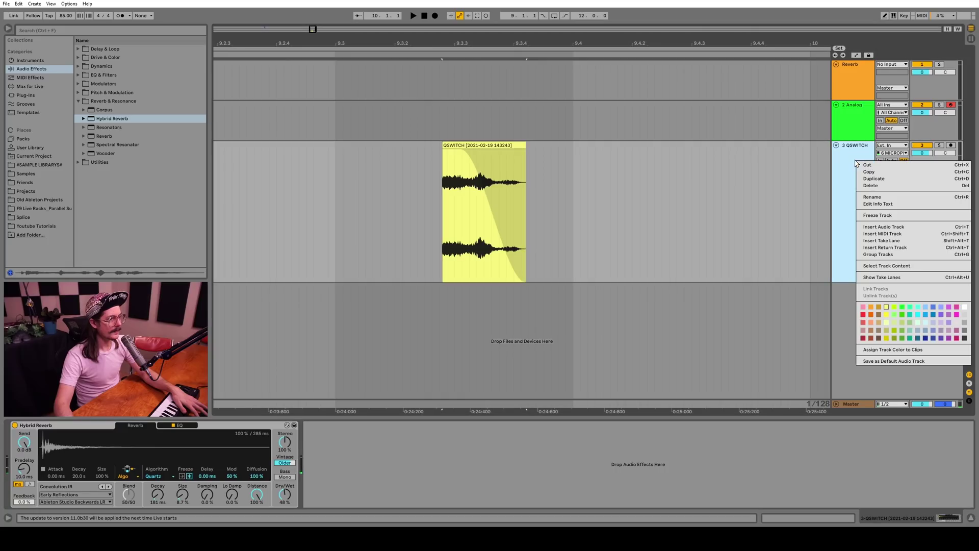
left_click(878, 216)
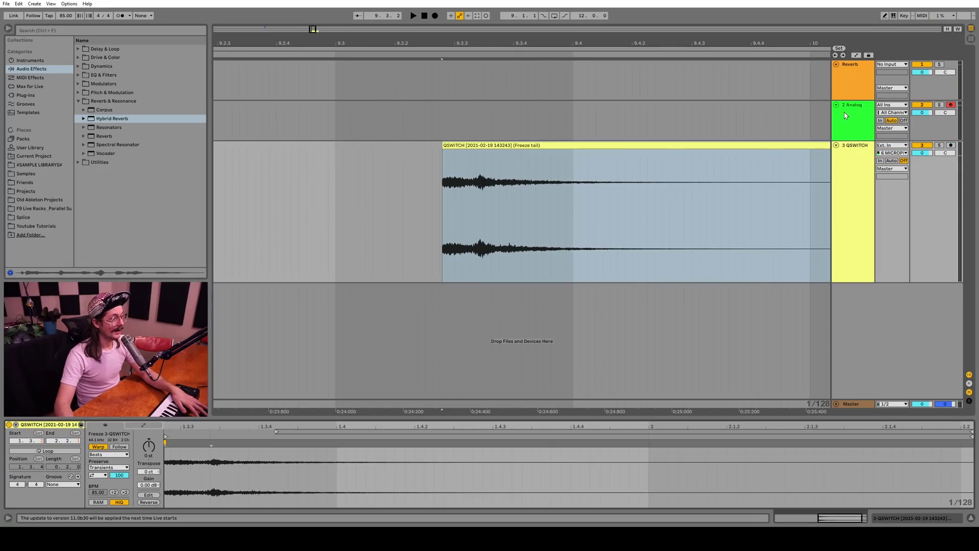
left_click_drag(536, 155, 461, 439)
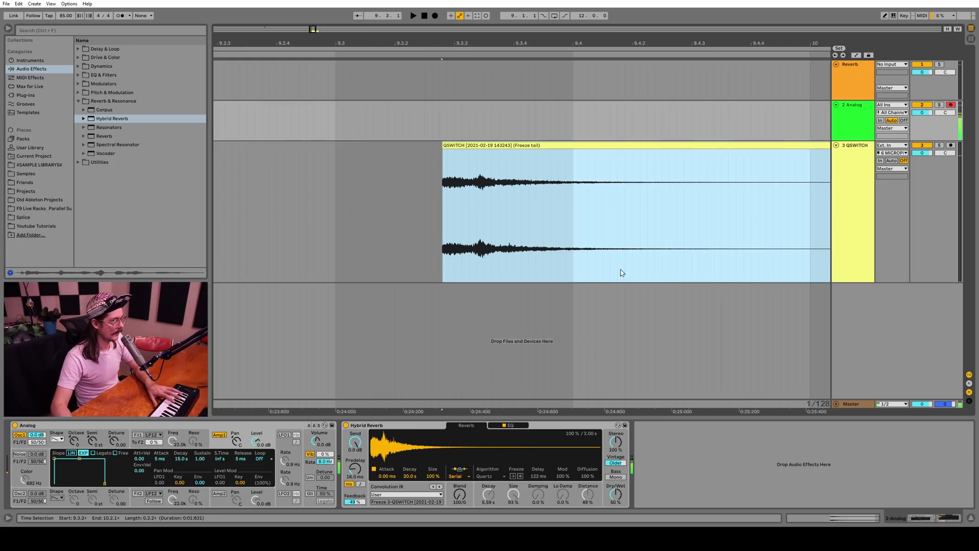
Shorten the impulse response decay to 635 ms and set the blend to 46/54 with 0% feedback.
scroll(586, 235, "down", 4)
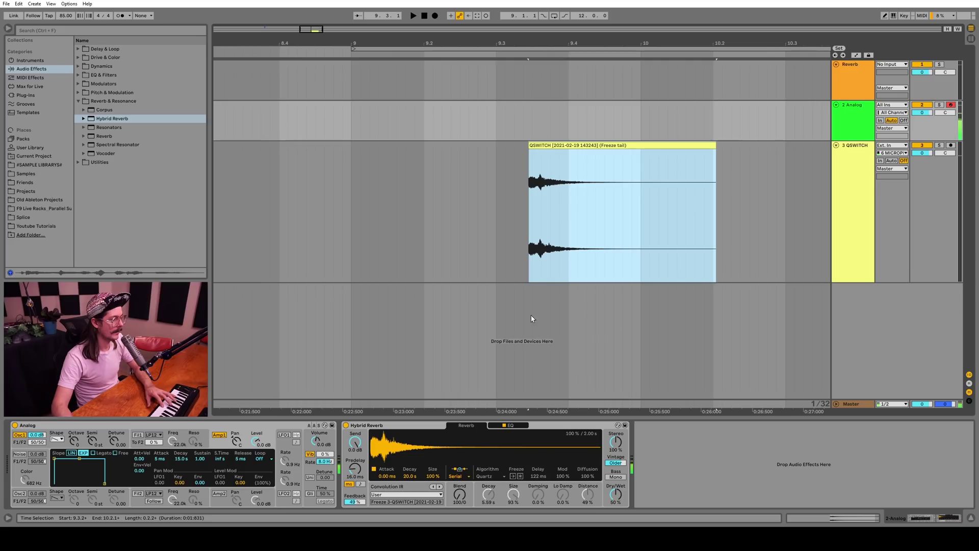
left_click_drag(432, 476, 432, 478)
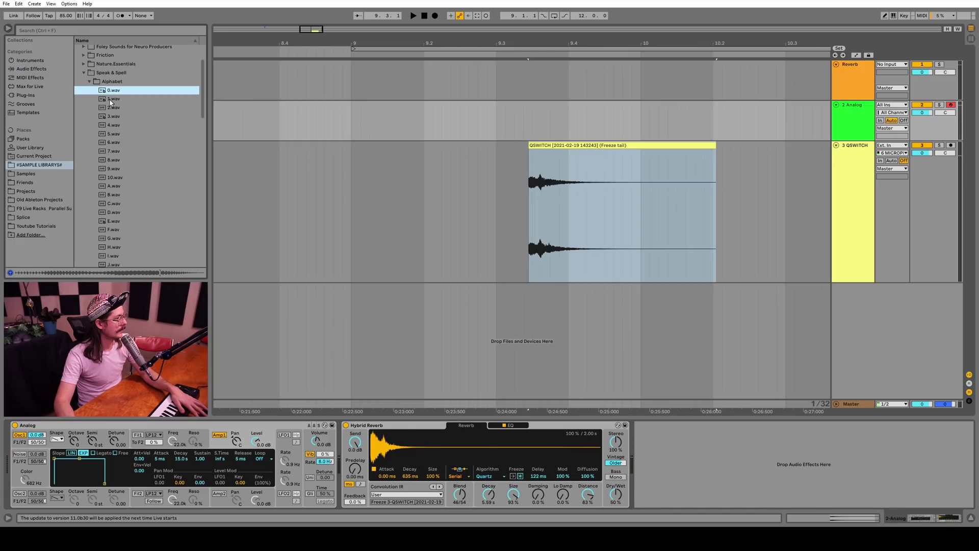
Load the Speak & Spell sample 1.wav as the impulse response and set the blend to 100/0.
left_click(110, 100)
scroll(110, 194, "down", 3)
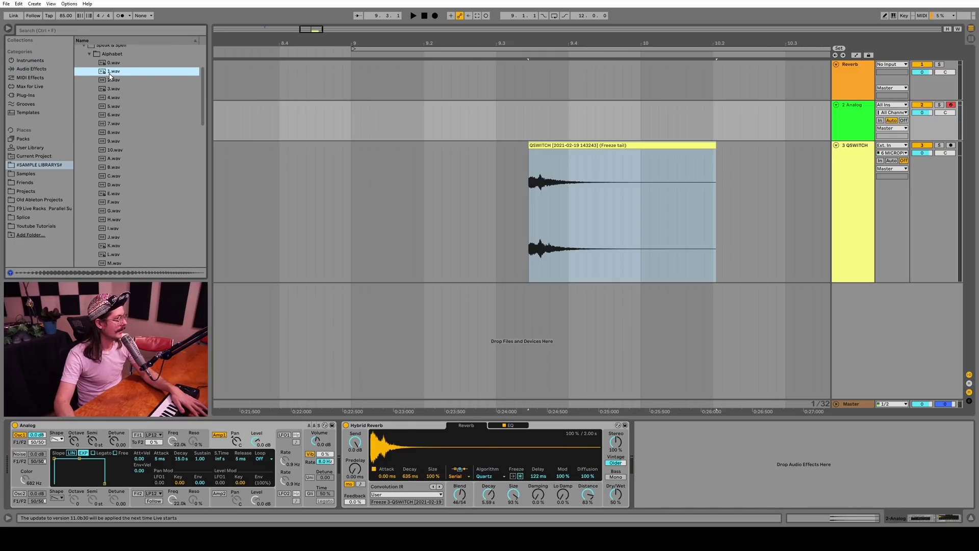
left_click_drag(109, 75, 431, 408)
left_click_drag(460, 493, 460, 474)
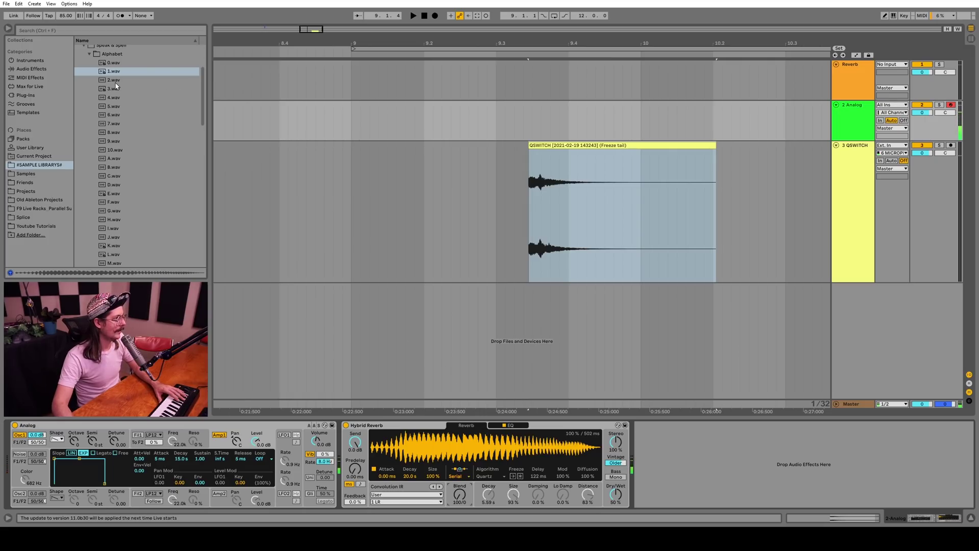
Try the Speak & Spell samples 2.wav and I WIN.wav in turn as the impulse response.
left_click_drag(113, 82, 422, 437)
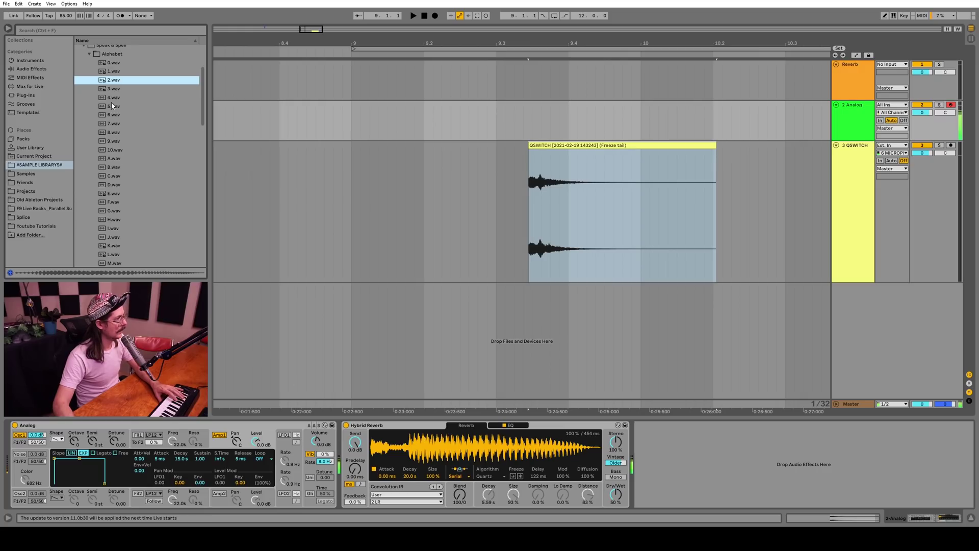
scroll(111, 92, "down", 10)
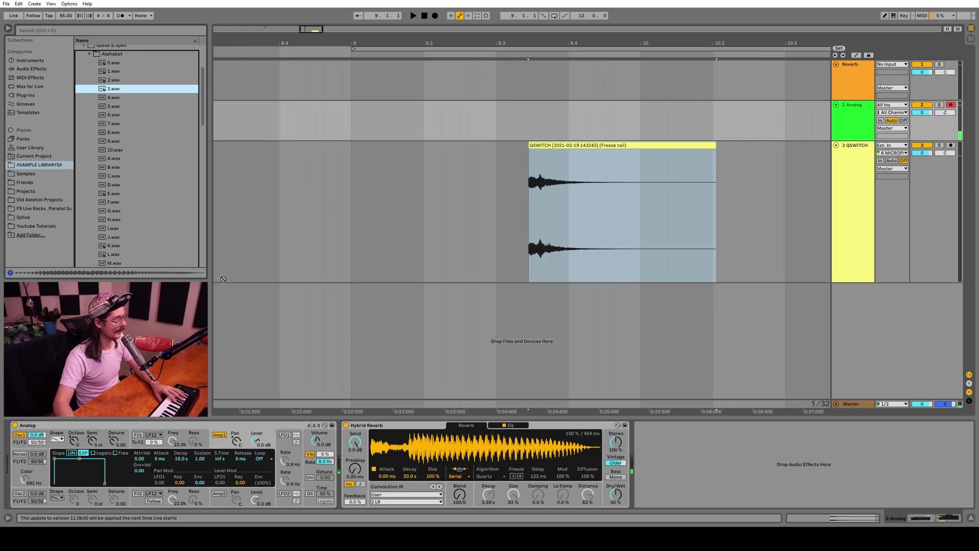
left_click_drag(118, 75, 484, 446)
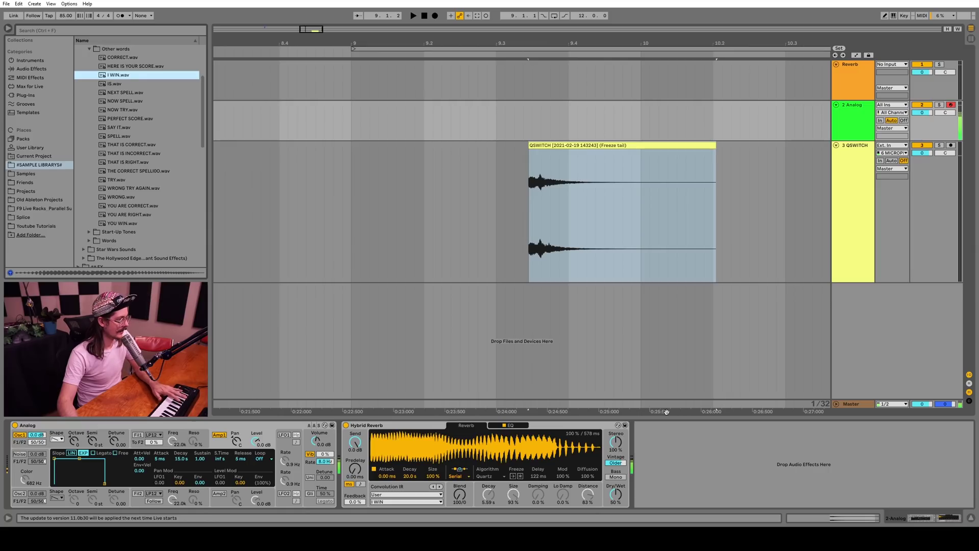
Audition the vocal samples in the Scratch Sounds & Loops folder for a usable impulse response.
scroll(127, 153, "up", 10)
left_click(85, 197)
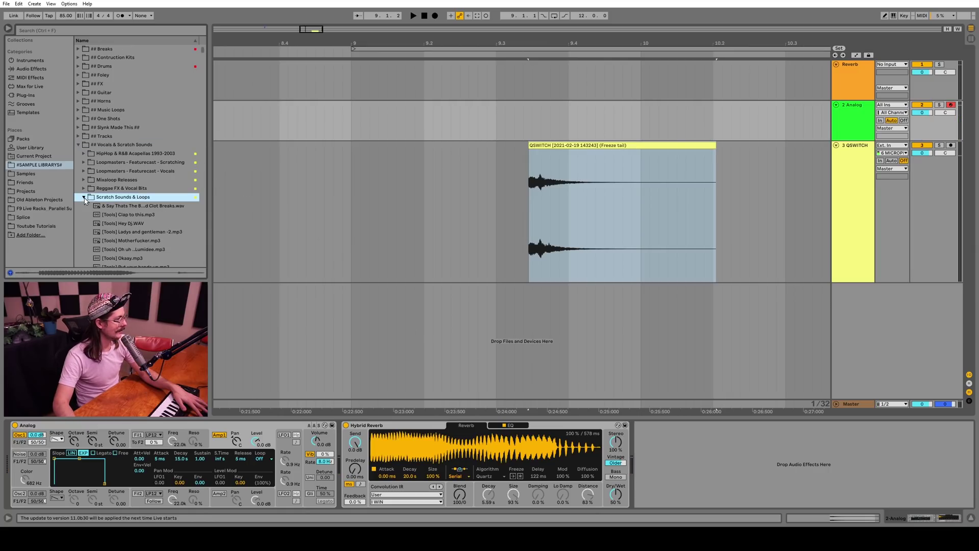
key("Down")
key("Down")
key("Down")
key("Down")
key("Down")
key("Down")
key("Down")
key("Down")
key("Down")
key("Down")
key("Down")
key("Down")
key("Down")
key("Down")
key("Down")
key("Down")
key("Down")
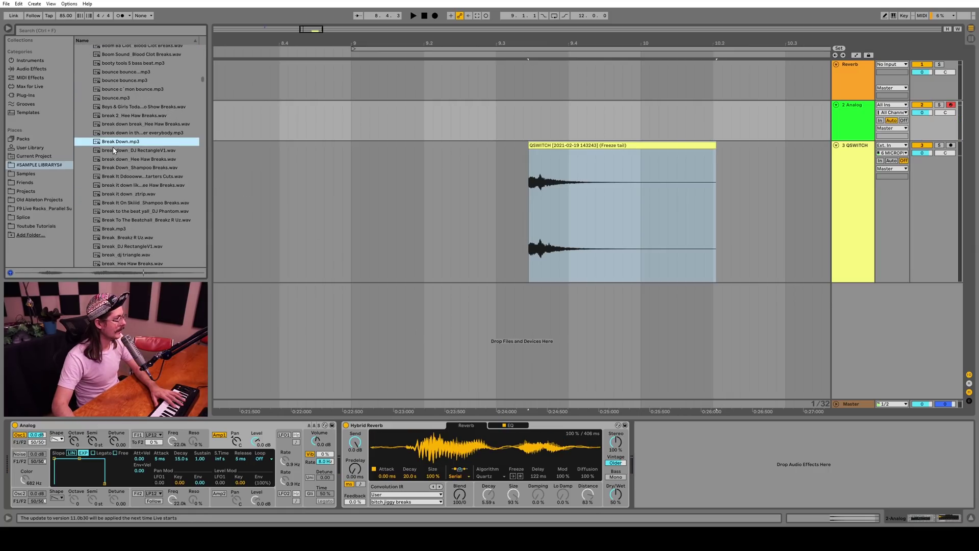
Load break down_DJ RectangleV1.wav as the impulse response and raise dry/wet to 100%.
left_click(114, 150)
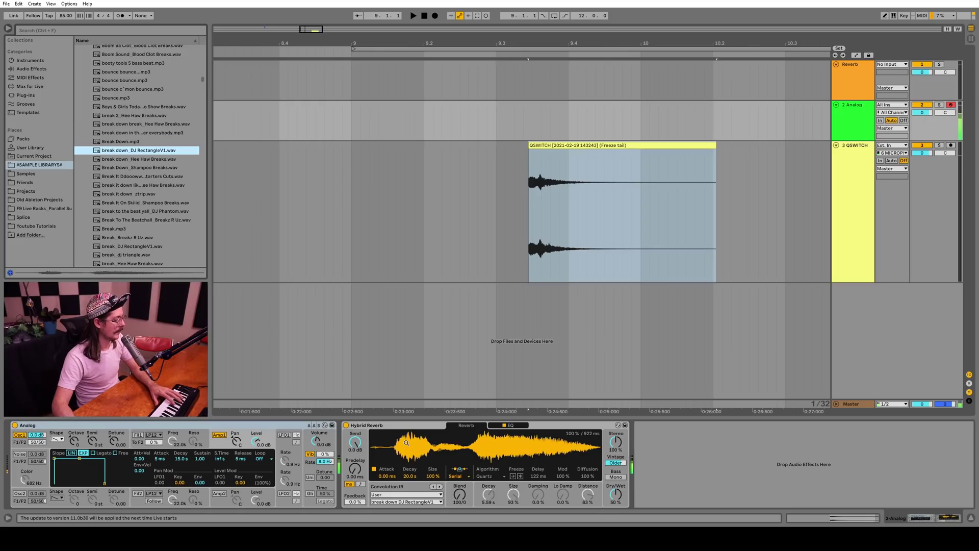
left_click_drag(616, 497, 615, 494)
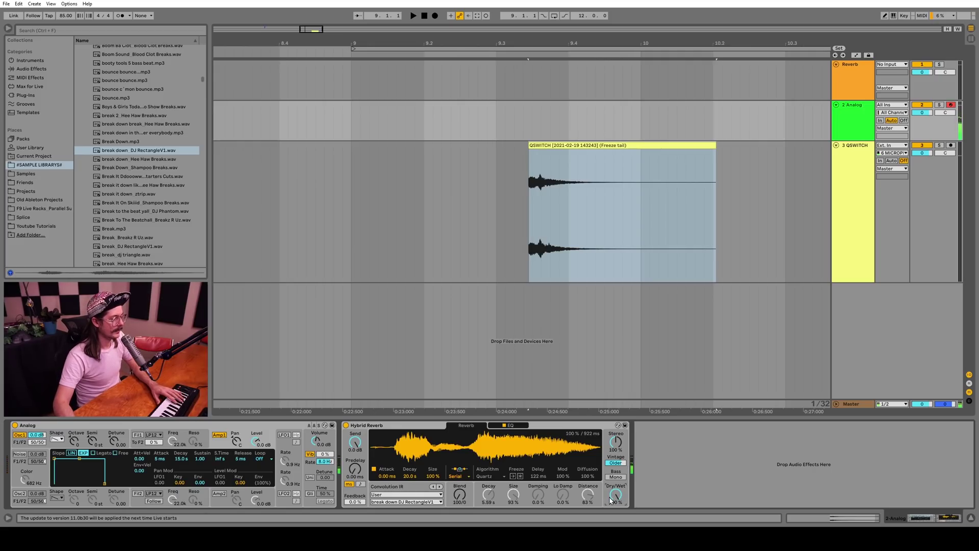
Audition more scratch samples and try the But Not A Lot Of Resources and ButYo_Wargames samples as the impulse response.
scroll(148, 179, "down", 10)
left_click(148, 178)
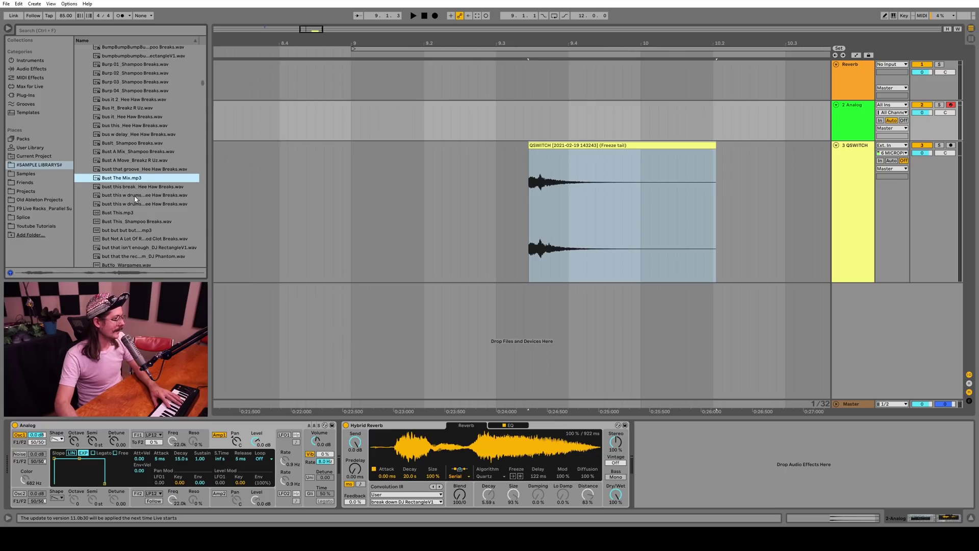
left_click(125, 238)
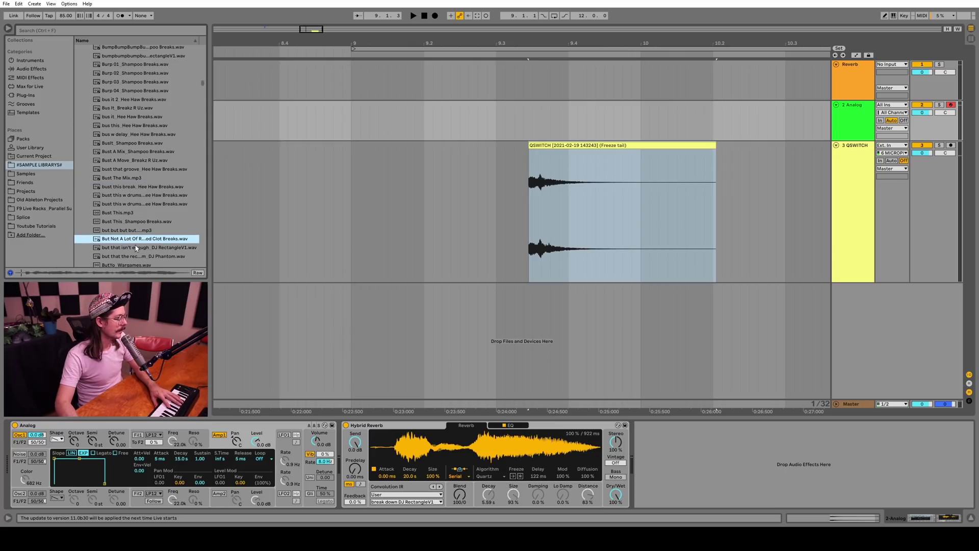
scroll(115, 209, "down", 2)
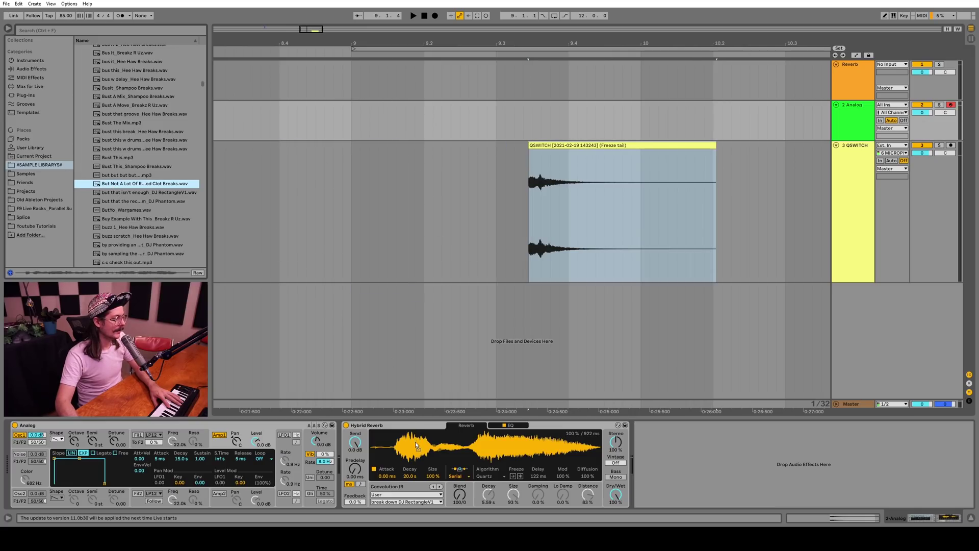
left_click_drag(418, 446, 419, 447)
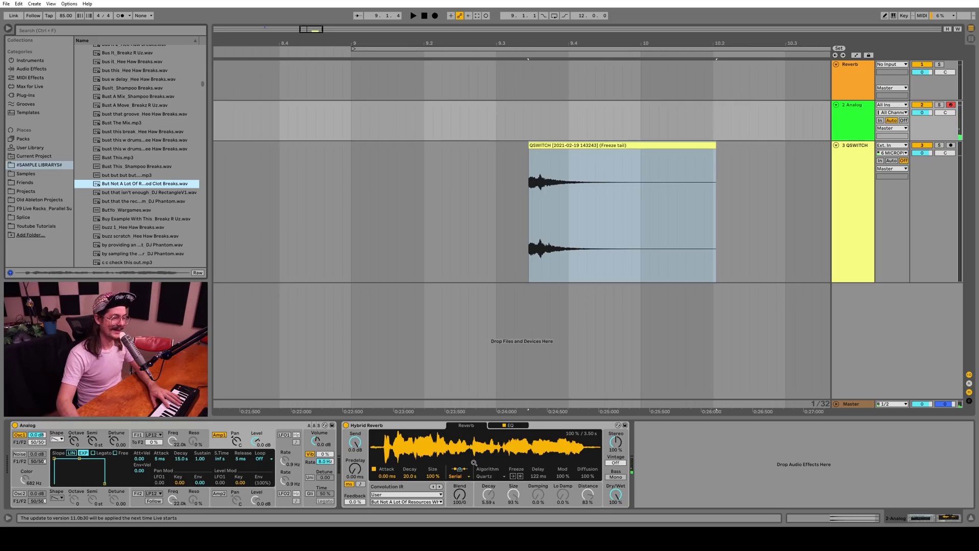
left_click(126, 210)
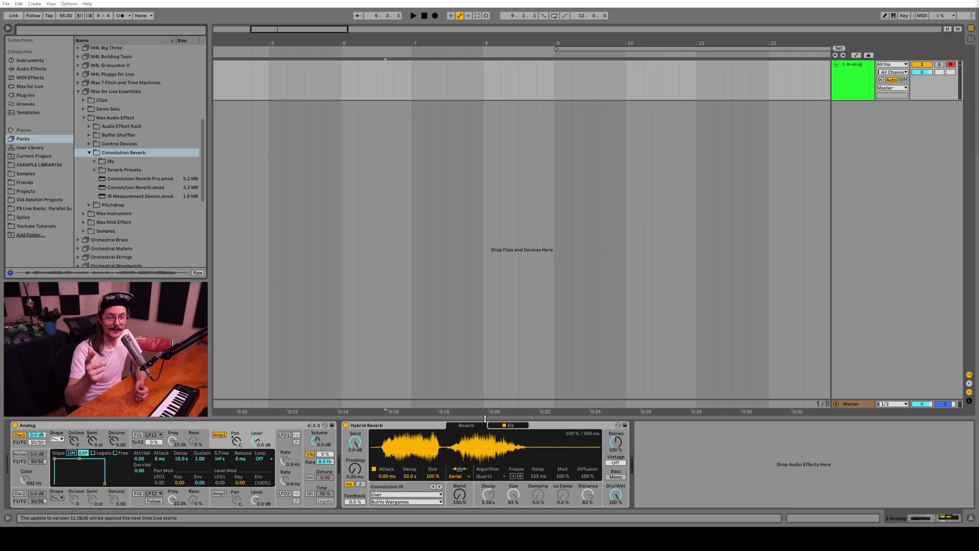
Add the IR Measurement Device from Max for Live Essentials' Convolution Reverb folder on a new audio track.
left_click(115, 92)
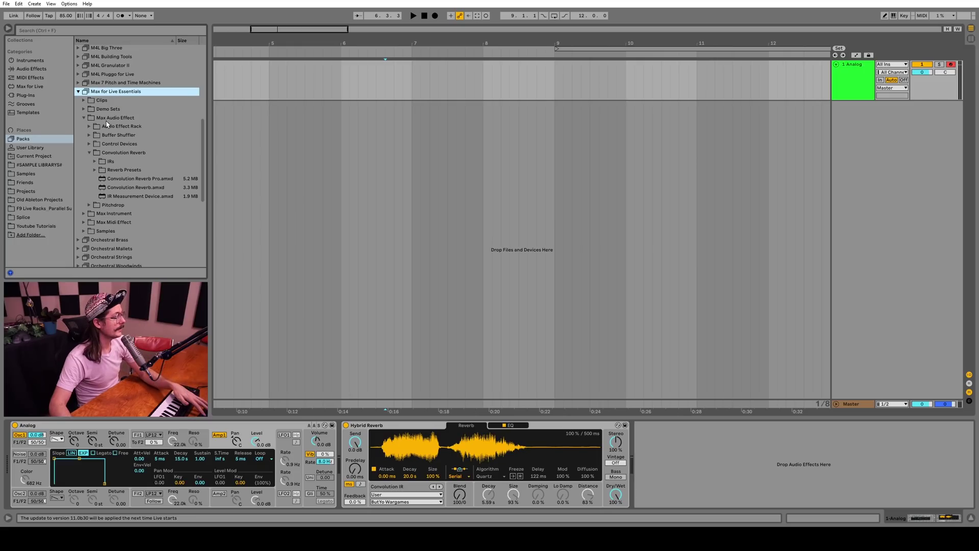
left_click(117, 152)
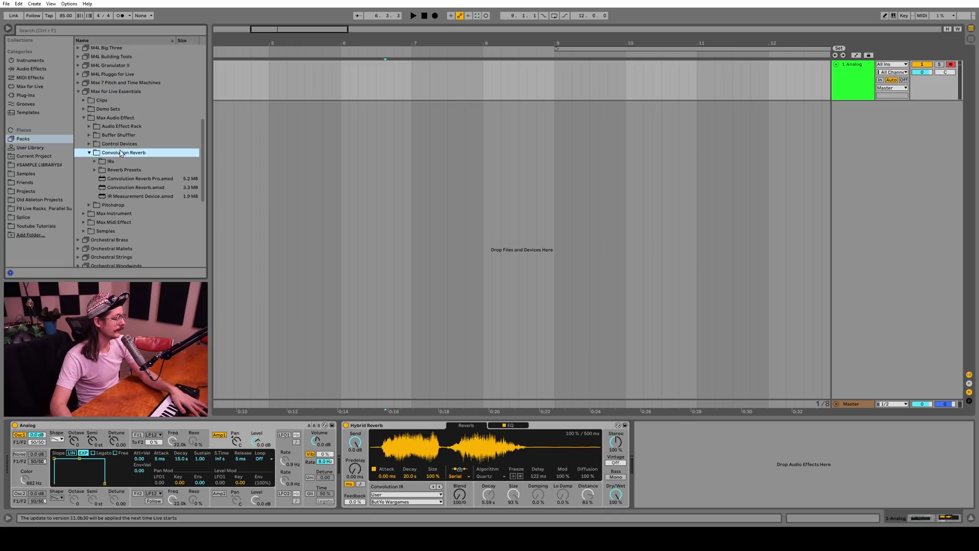
left_click(124, 196)
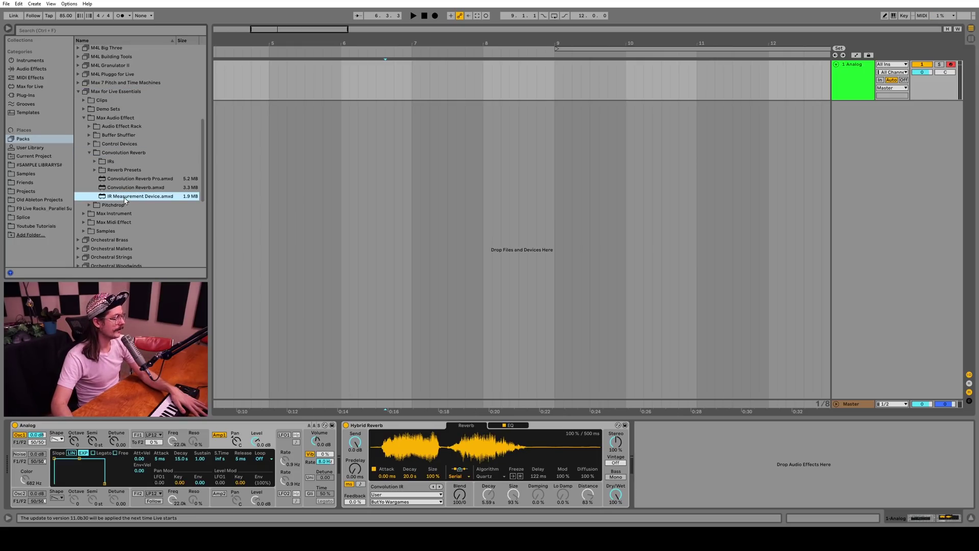
left_click_drag(124, 197, 439, 122)
Set the new audio track's input to Ext. In on channel 6 MICROPHONE.
left_click(893, 105)
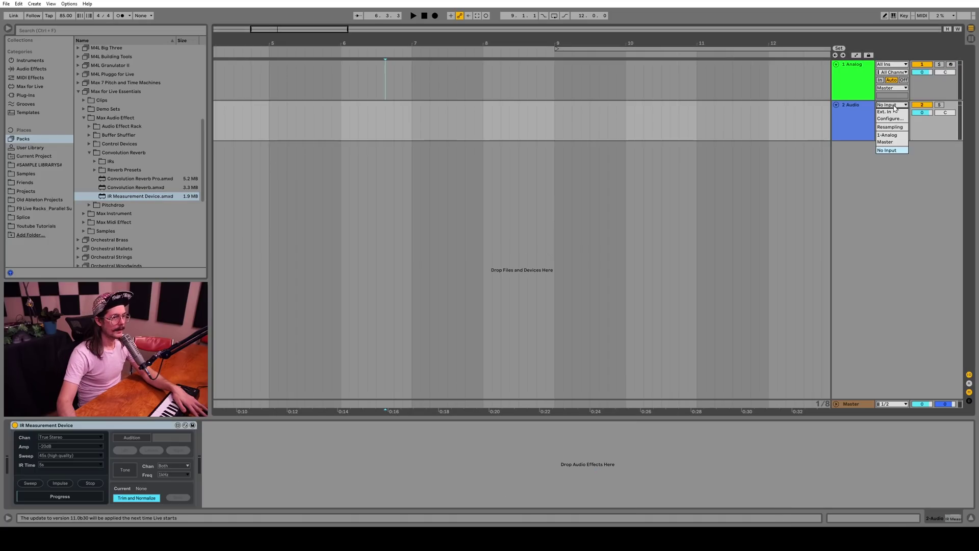
left_click(896, 113)
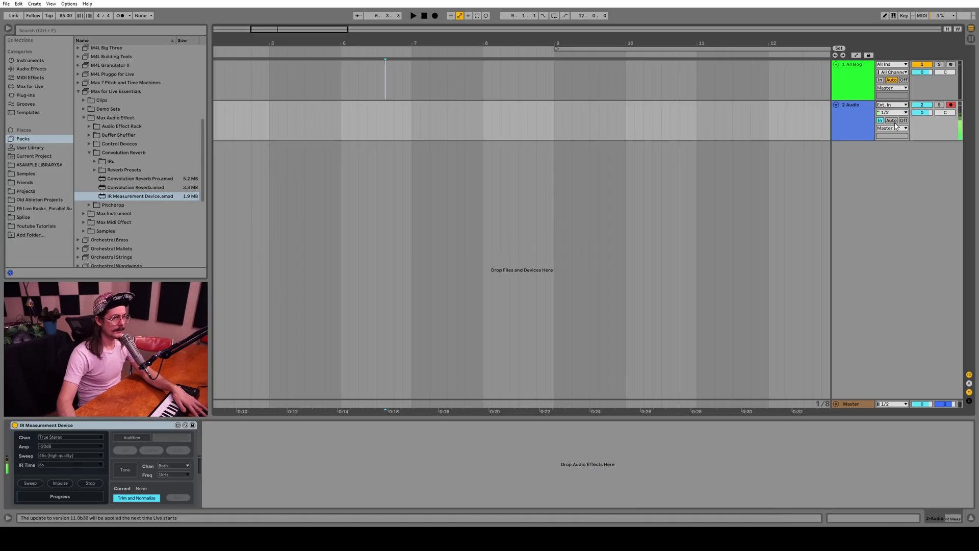
left_click(896, 113)
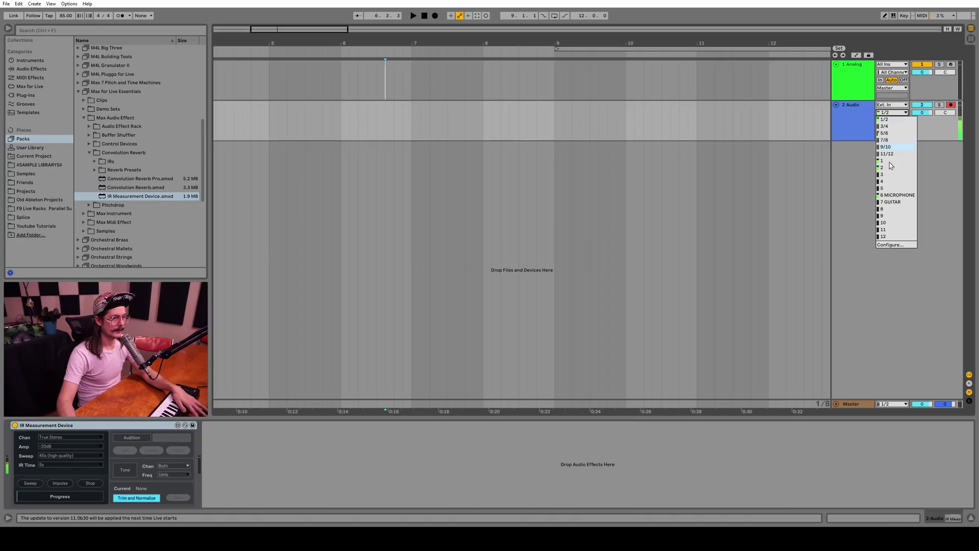
left_click(897, 195)
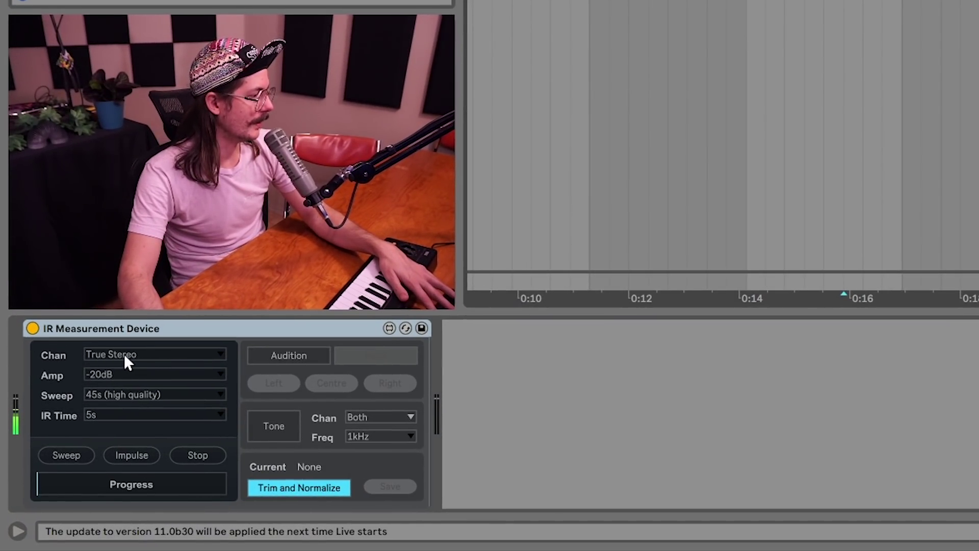
Set the IR measurement amplitude to -10dB and the sweep to 10s (quick measure), and run the sweep measurement.
left_click(124, 375)
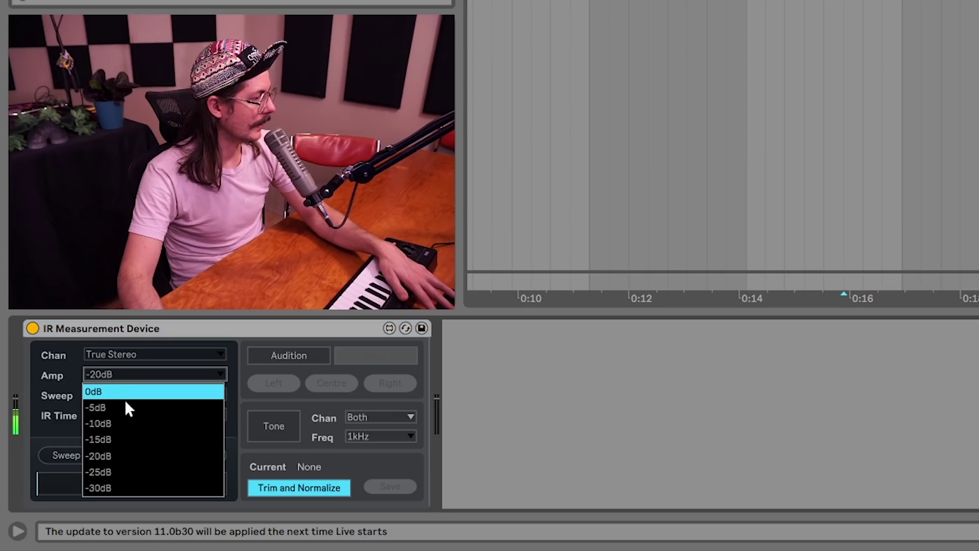
left_click(130, 424)
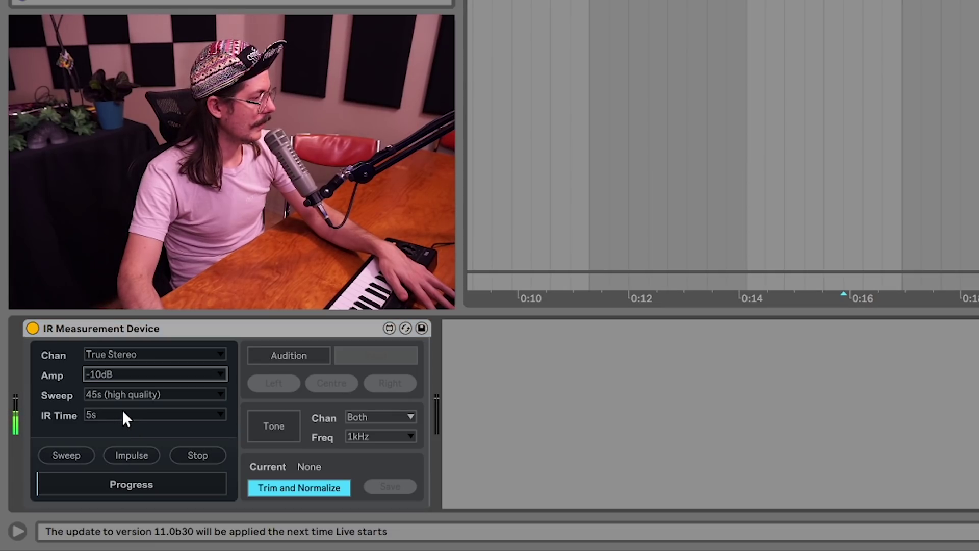
left_click(137, 396)
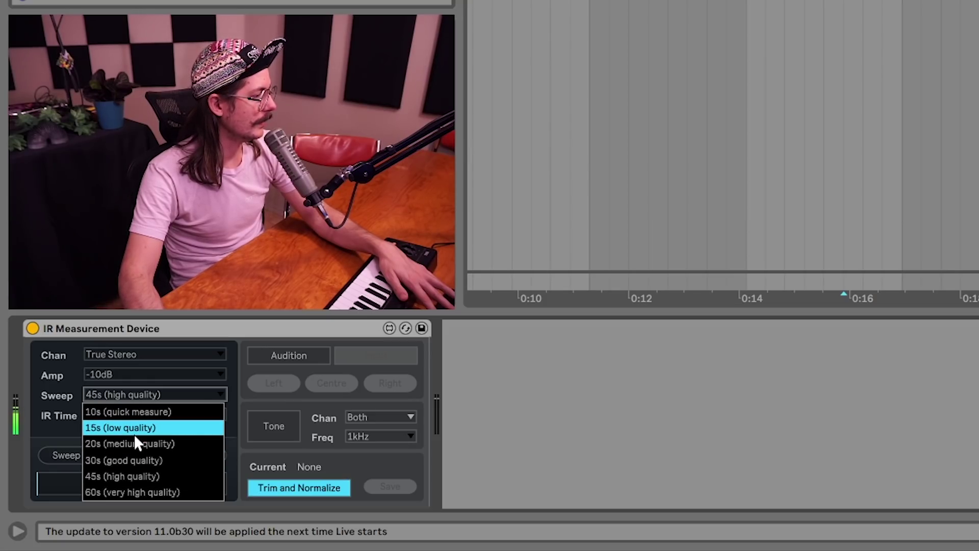
left_click(129, 413)
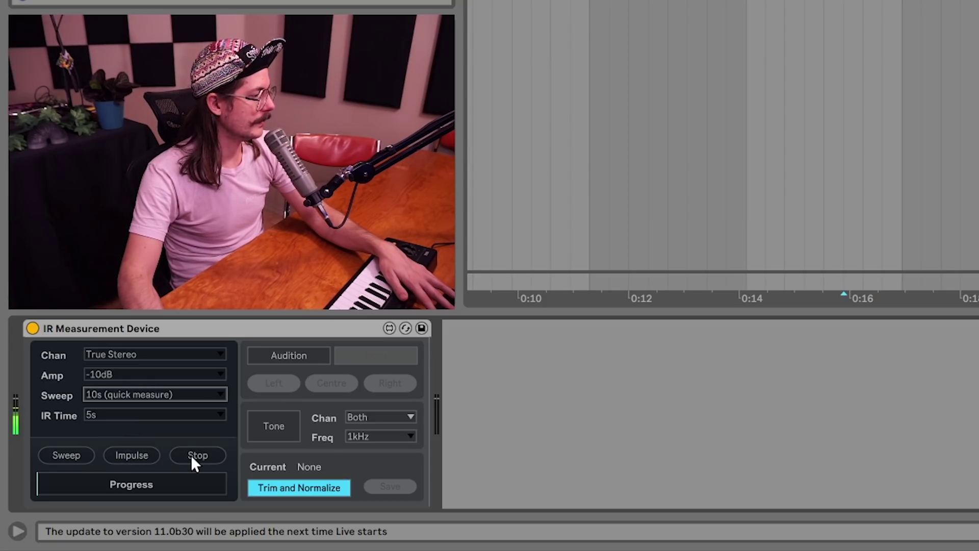
left_click(82, 455)
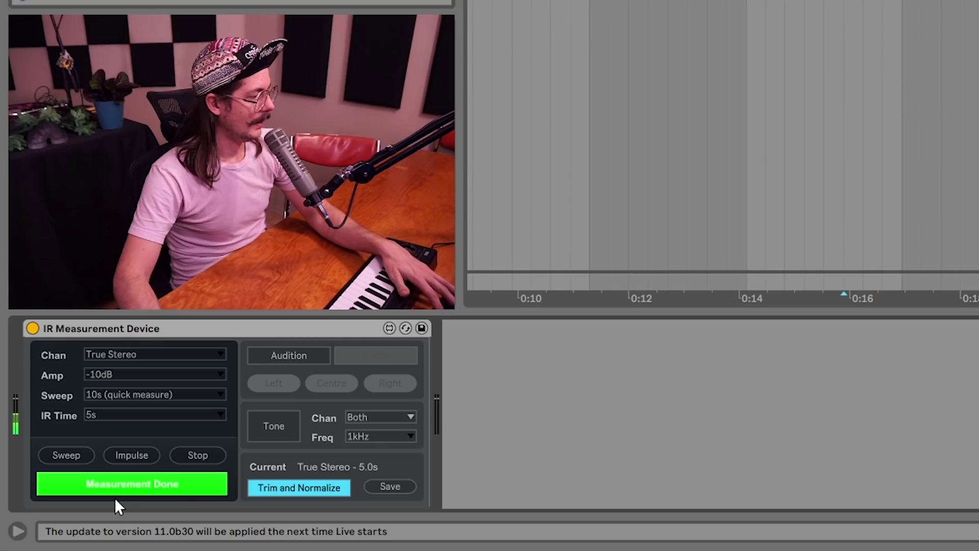
left_click(112, 491)
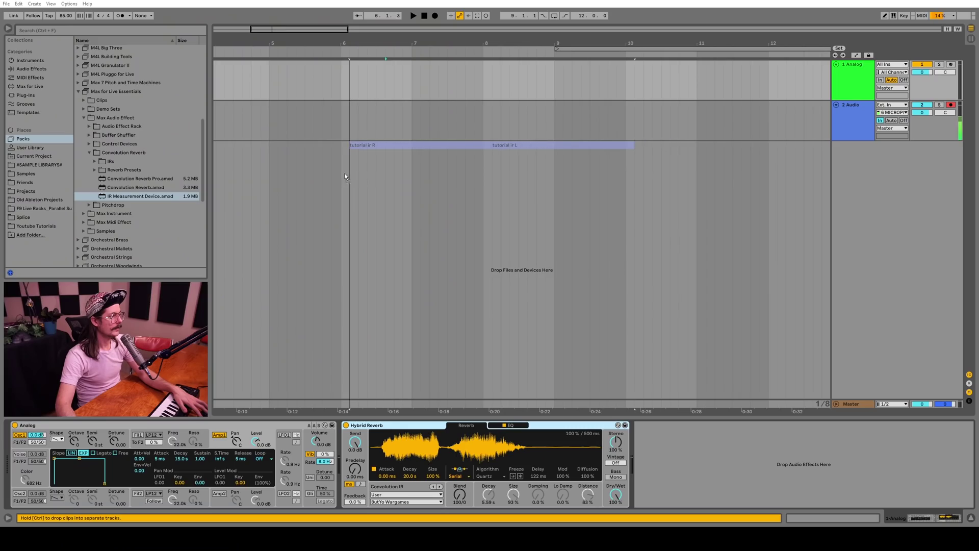
Place tutorial ir R and tutorial ir L on separate audio tracks at bar 6, panned 50R and 50L.
left_click_drag(349, 173, 340, 173)
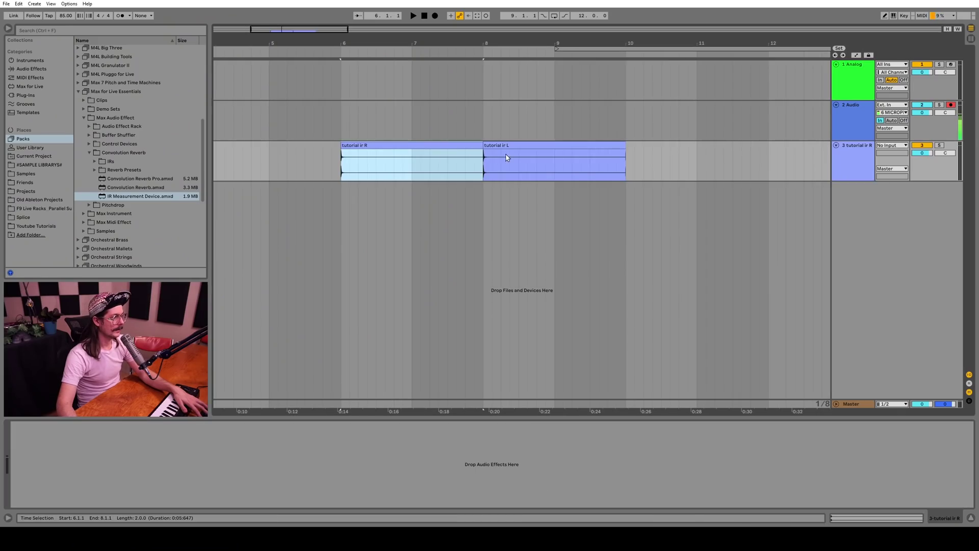
left_click(866, 158)
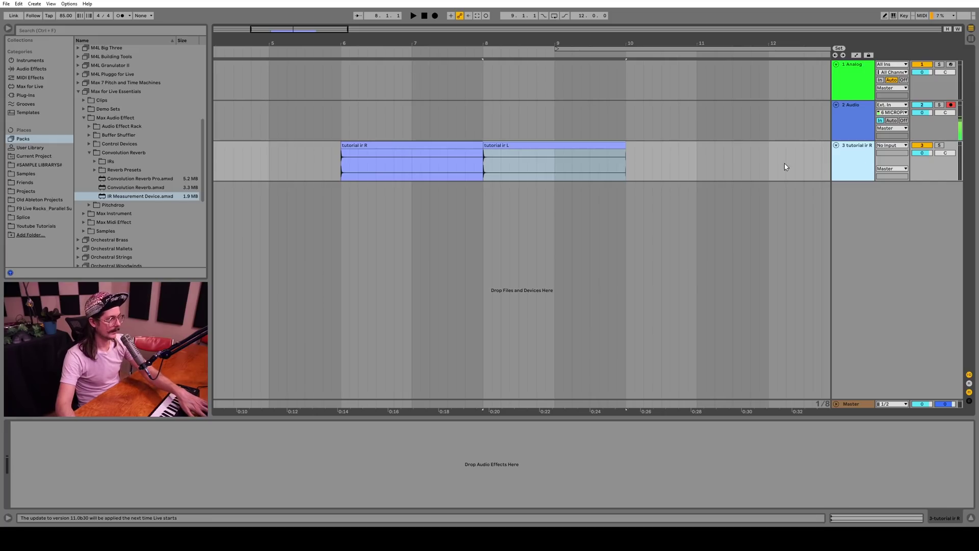
key("ctrl+t")
left_click(455, 195)
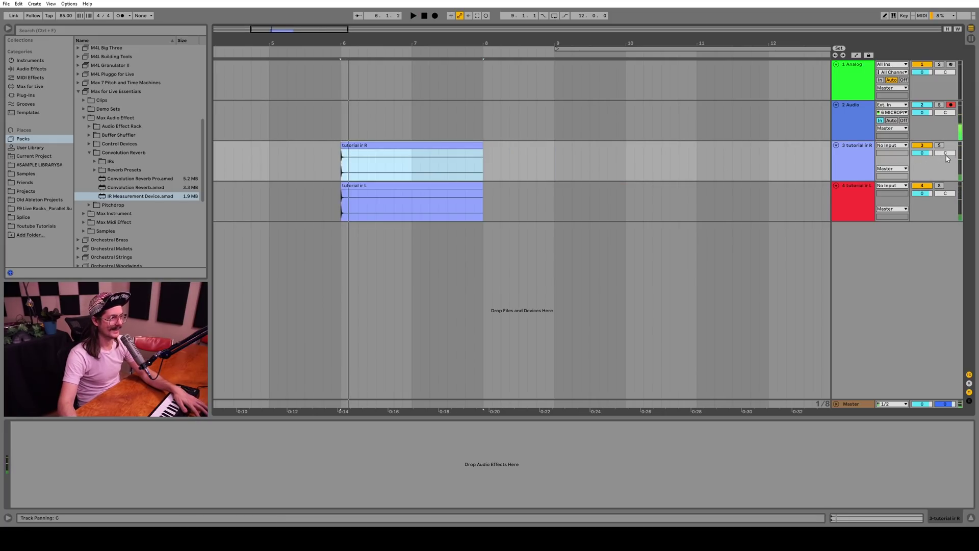
left_click_drag(947, 154, 946, 133)
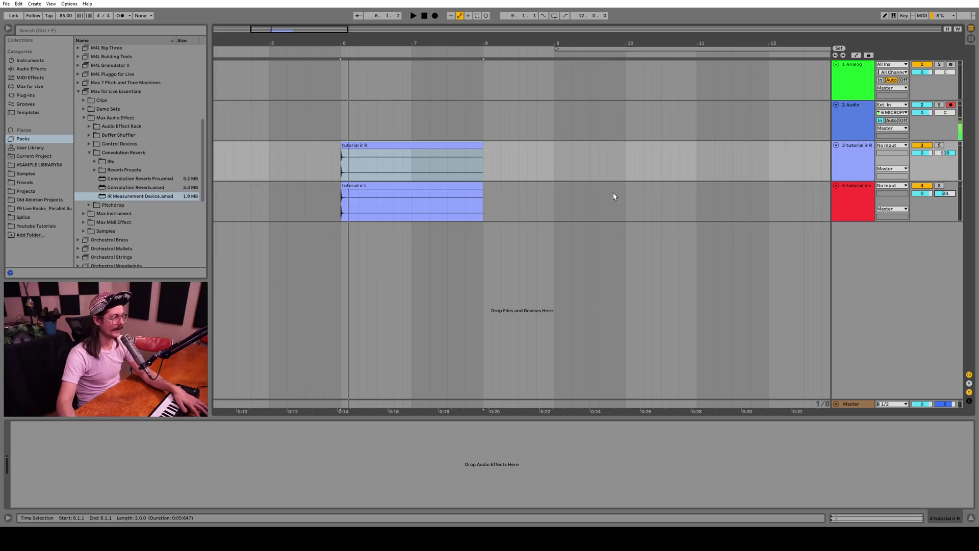
Resample both impulse clips onto a new audio track and load the recording as the Analog track's Hybrid Reverb impulse response.
key("ctrl+t")
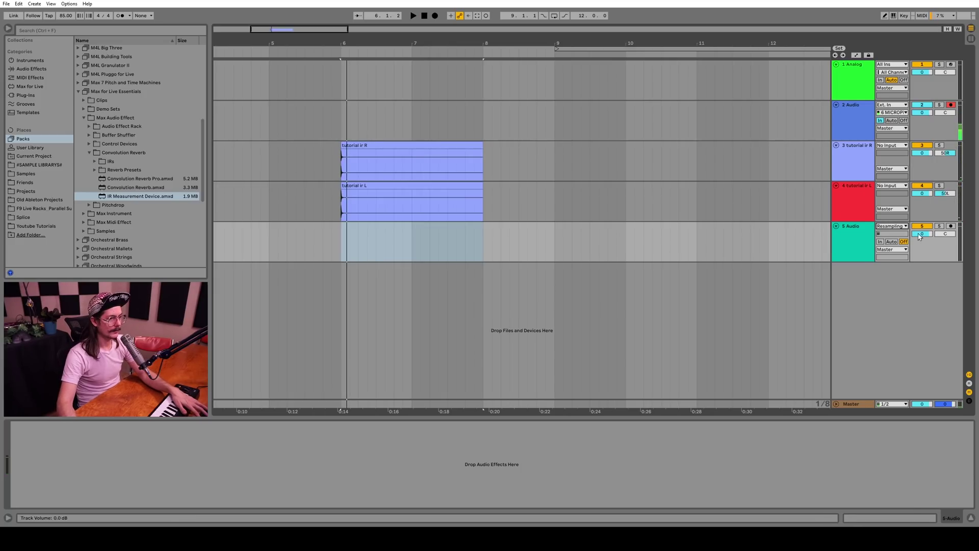
left_click(435, 16)
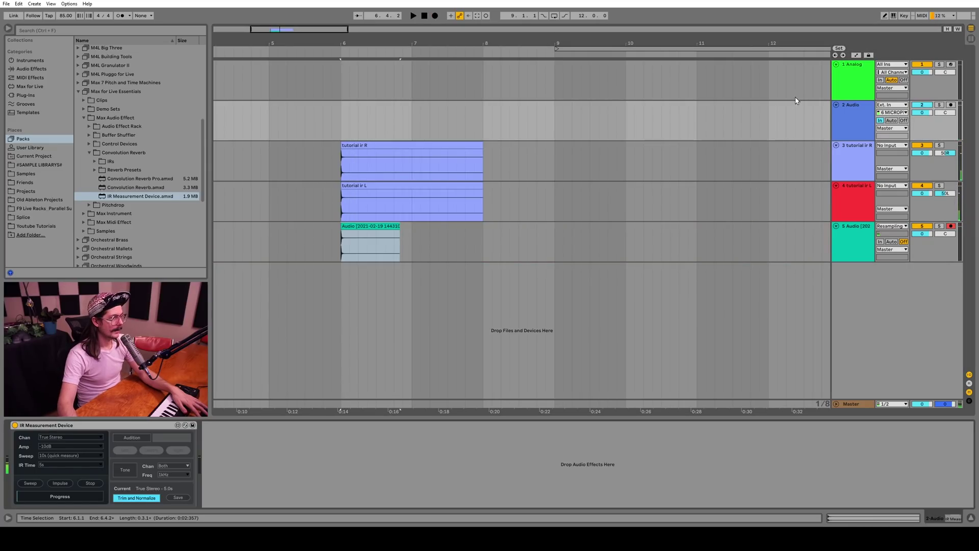
left_click(842, 88)
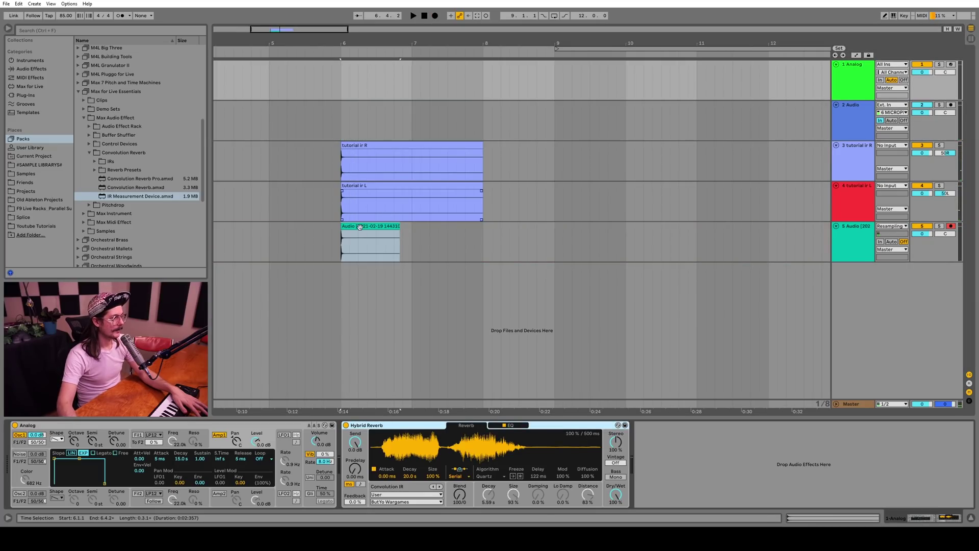
left_click_drag(360, 227, 419, 446)
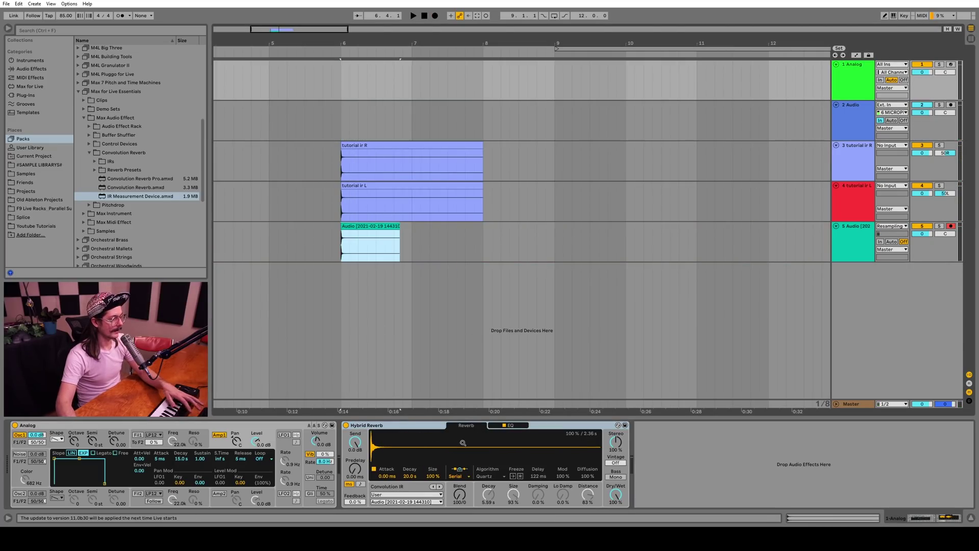
Check Hybrid Reverb's EQ while playing, return to its reverb settings and adjust the impulse response size.
left_click(506, 425)
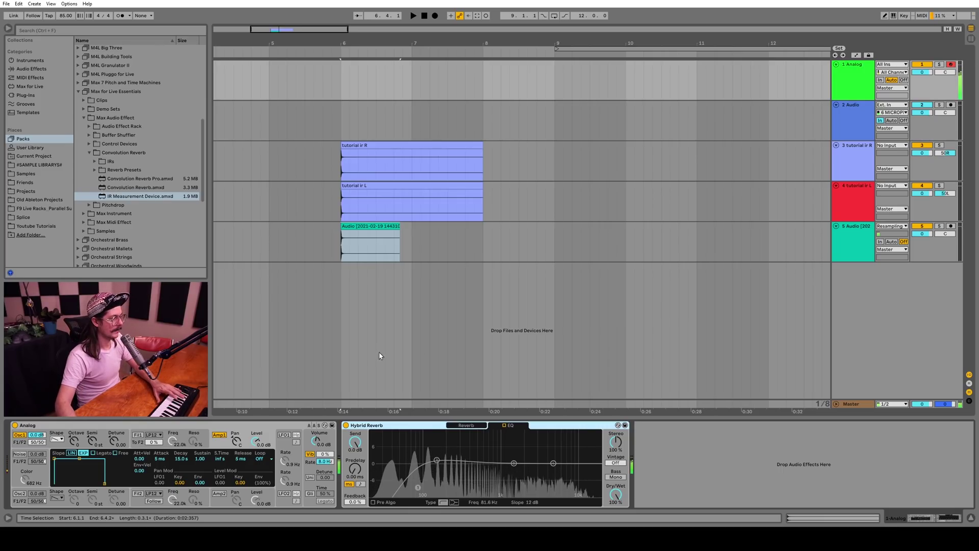
key("minus")
left_click(465, 425)
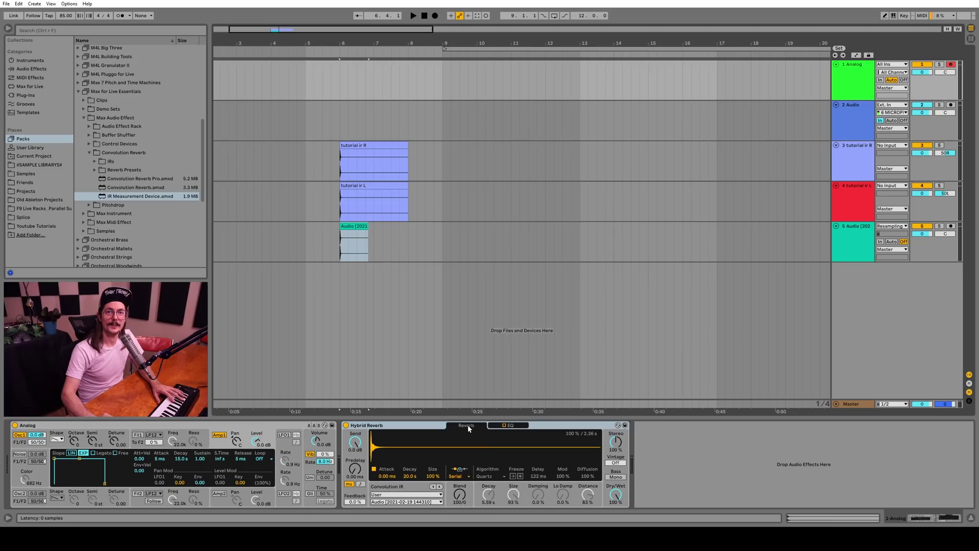
left_click_drag(432, 476, 432, 473)
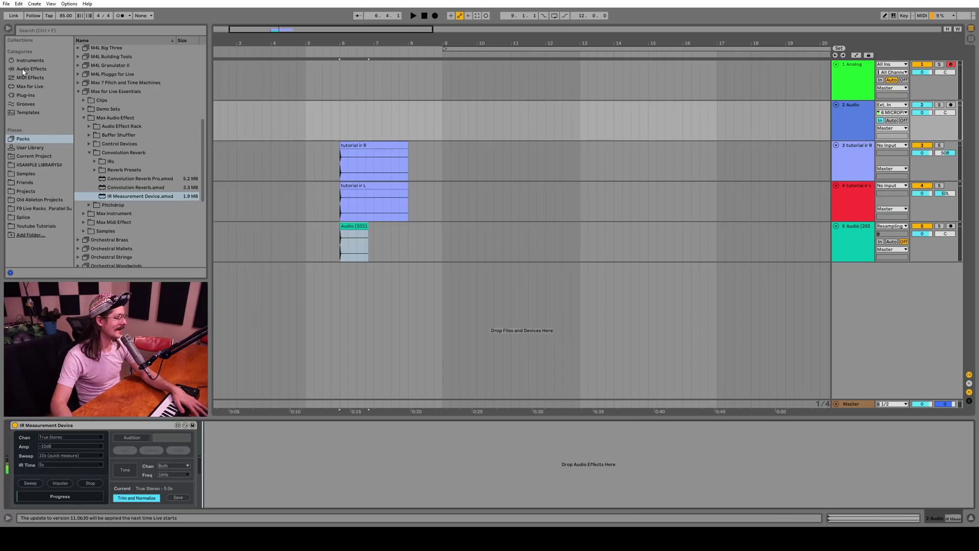
Add the Reverb effect after the IR Measurement Device and run the sweep measurement through it.
left_click(28, 69)
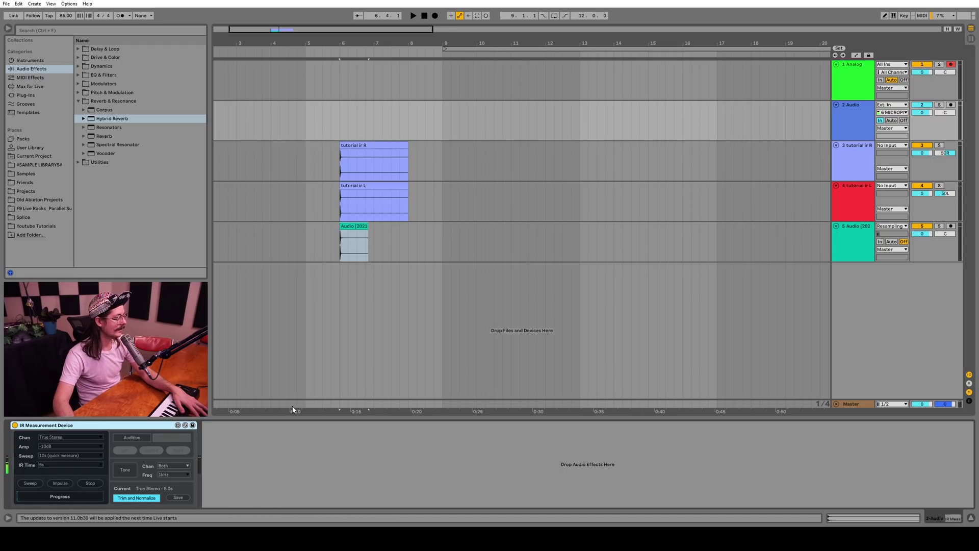
double_click(104, 136)
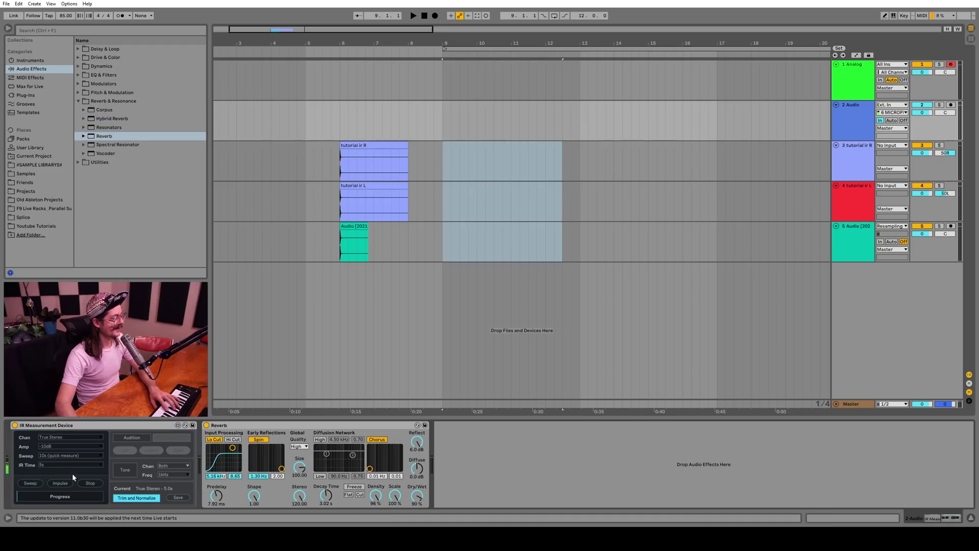
left_click(29, 483)
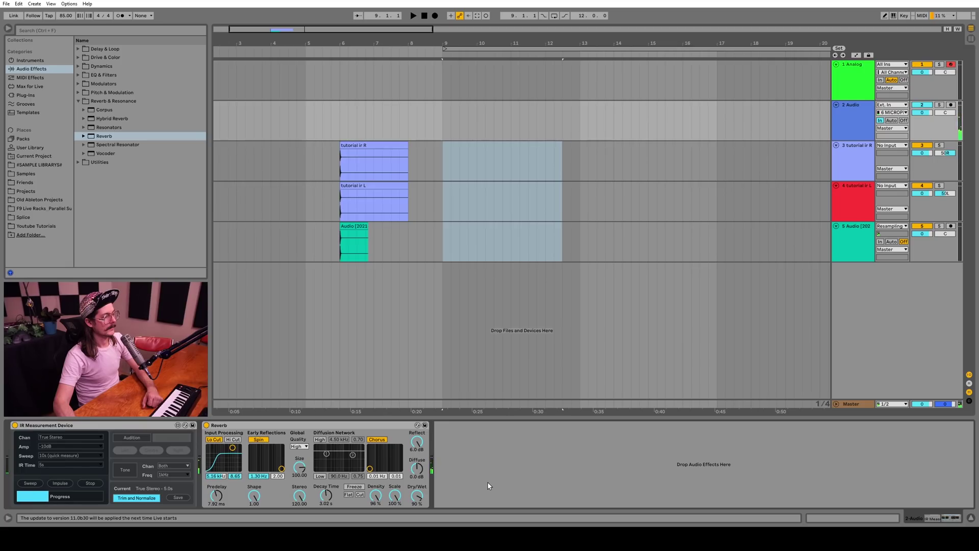
Save the measured impulse response to the Desktop as tutorial ir 2.
left_click(178, 497)
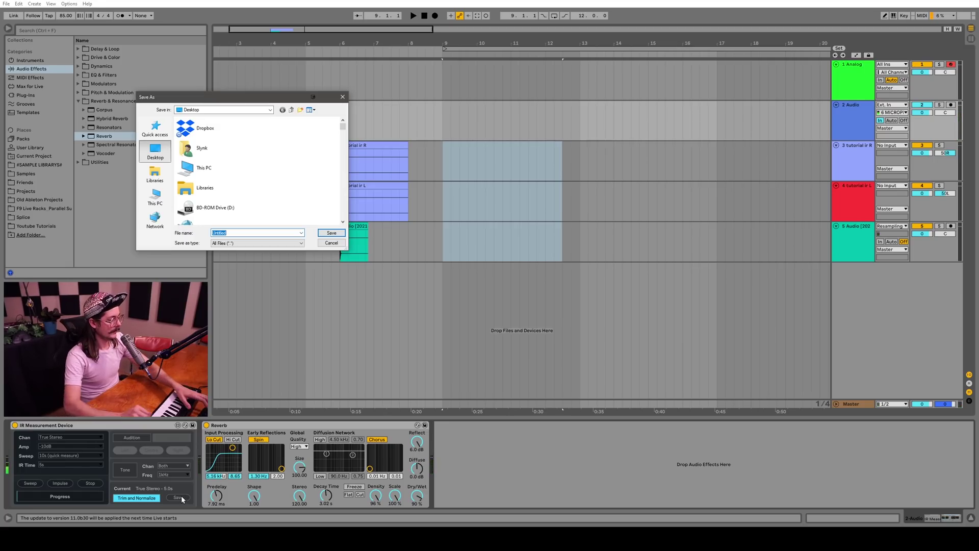
type("tutori")
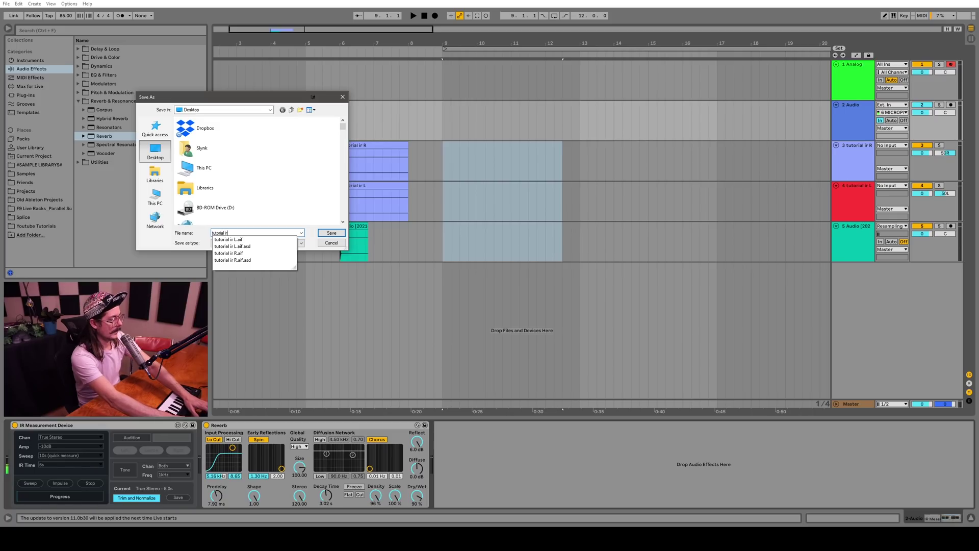
type("al ir")
key("Return")
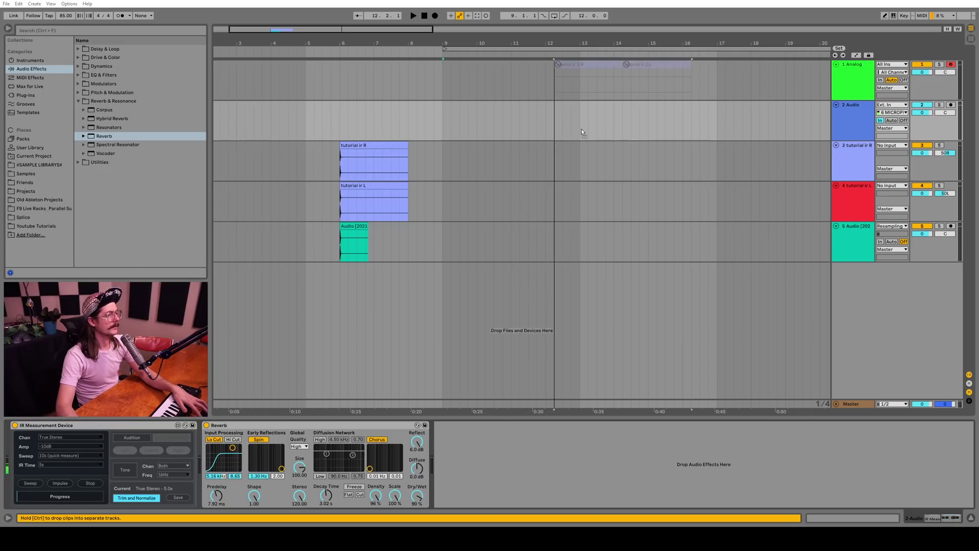
Place tutorial ir 2 R and L on the two panned tracks at bar 9 and record them onto the resampling track.
left_click_drag(582, 129, 478, 186)
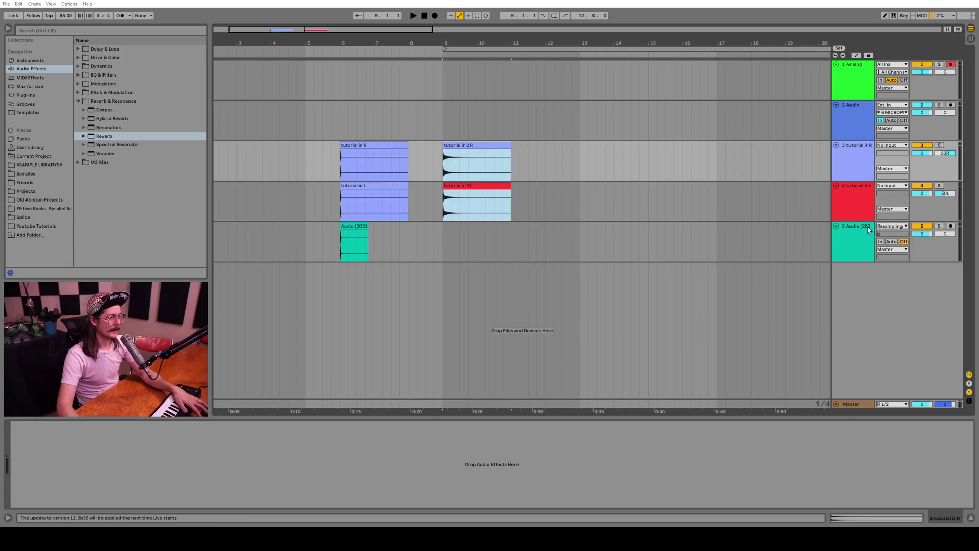
left_click(468, 248)
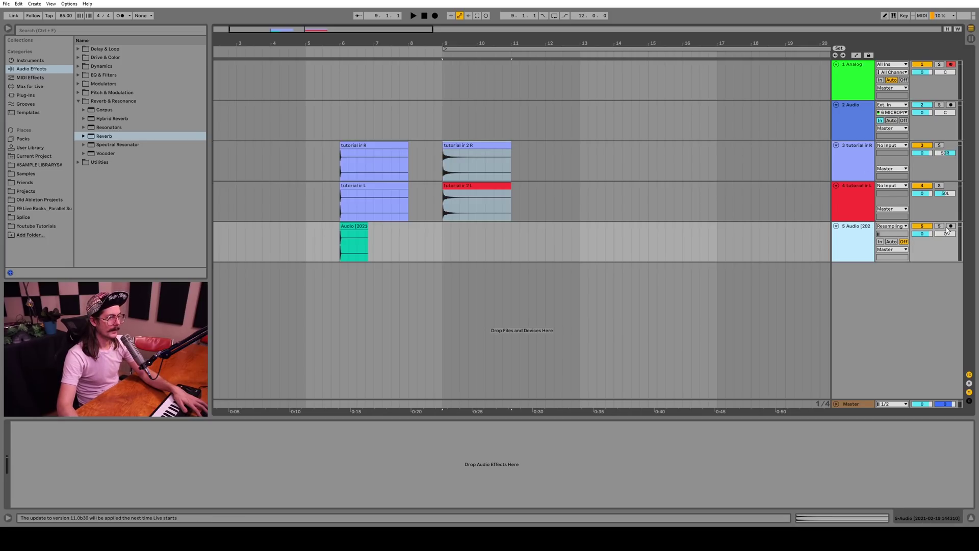
left_click(443, 245)
left_click(434, 17)
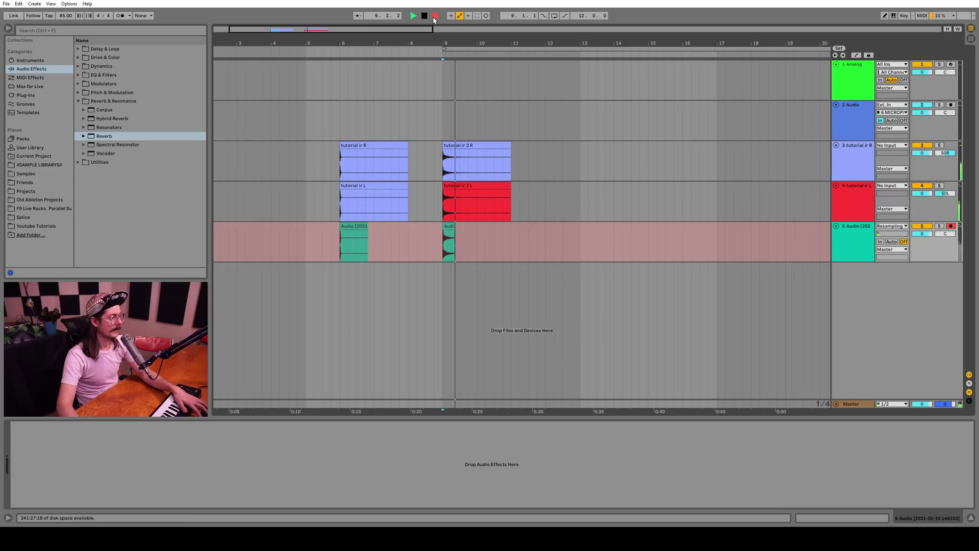
key("space")
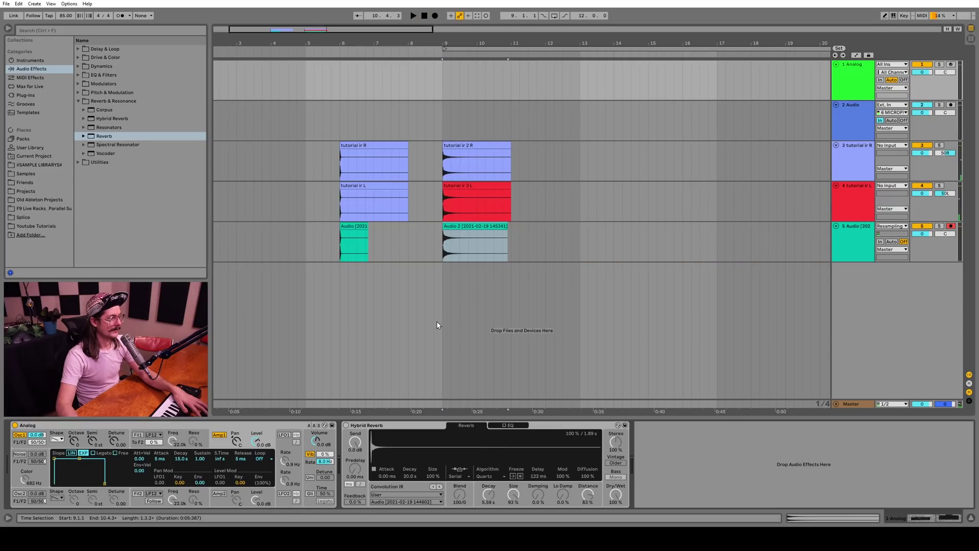
Load the new resampled clip as Hybrid Reverb's impulse response and switch the device off for comparison.
left_click_drag(427, 447, 429, 449)
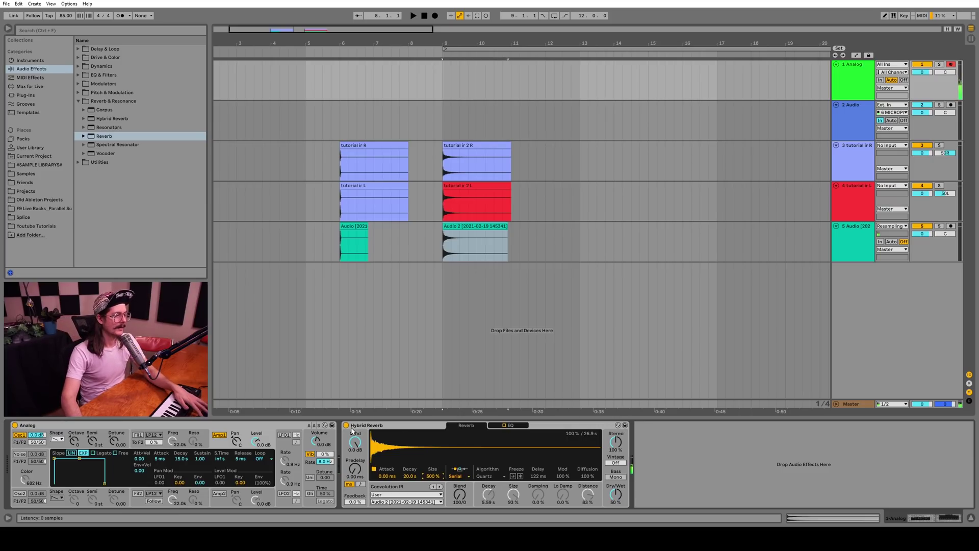
key("0")
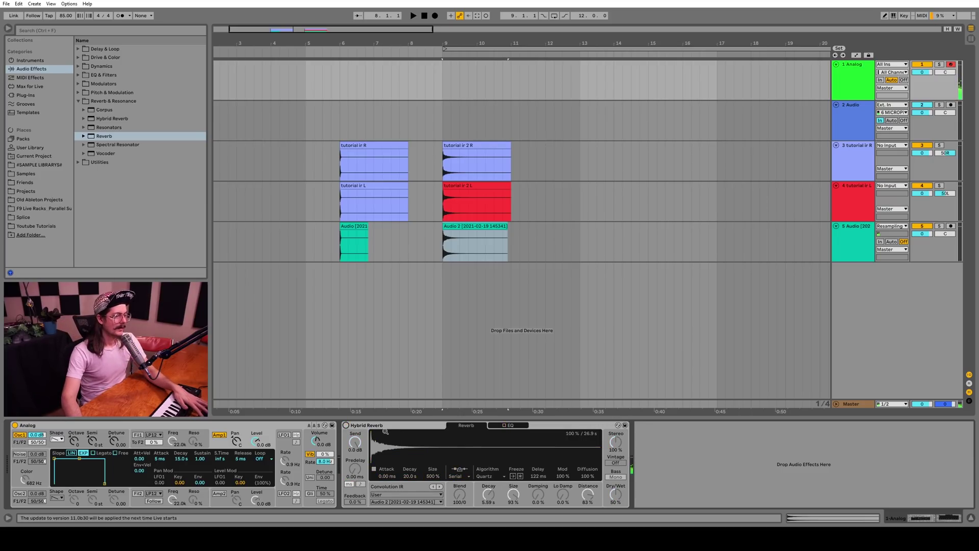
left_click(846, 116)
left_click(269, 428)
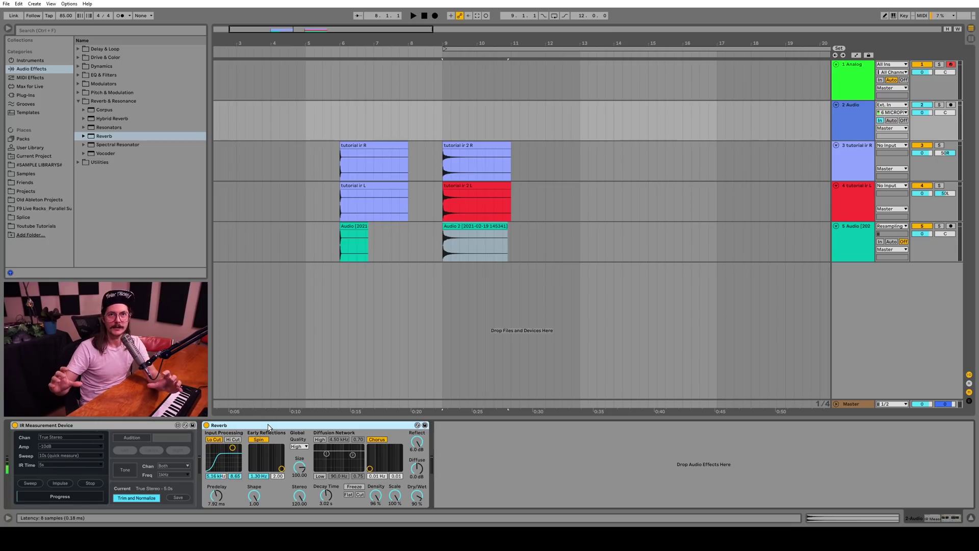
left_click(92, 425)
left_click(247, 427)
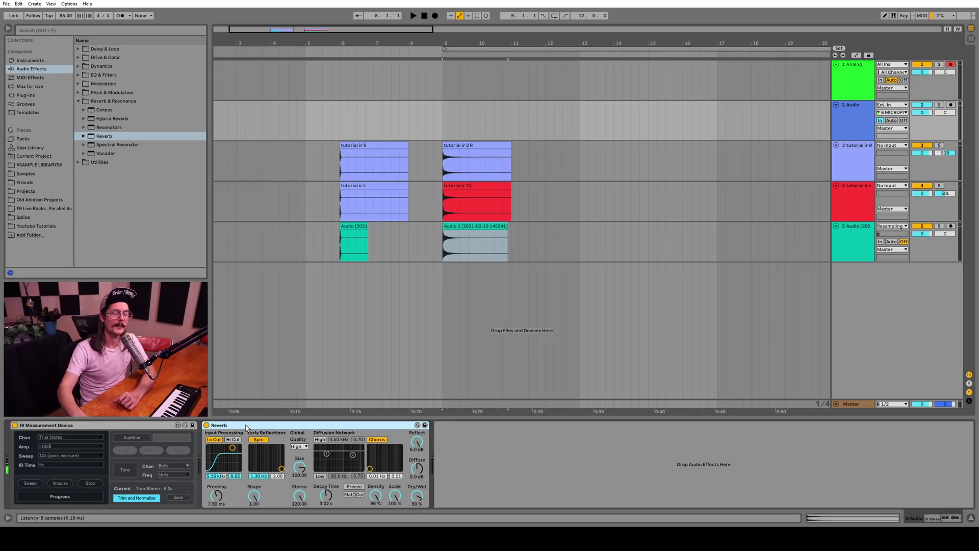
left_click(122, 427)
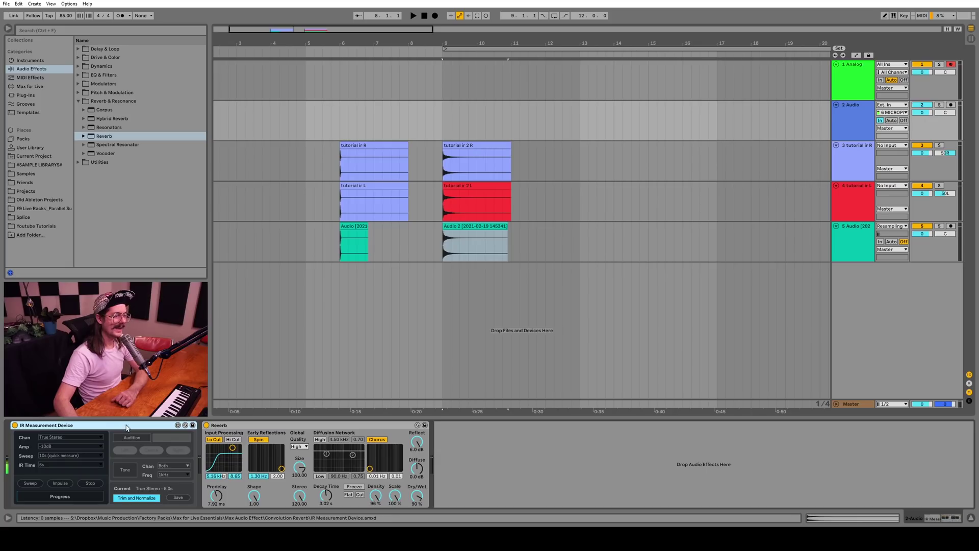
Find Spectral Time among the Delay & Loop audio effects with the track's Reverb selected.
left_click(249, 437)
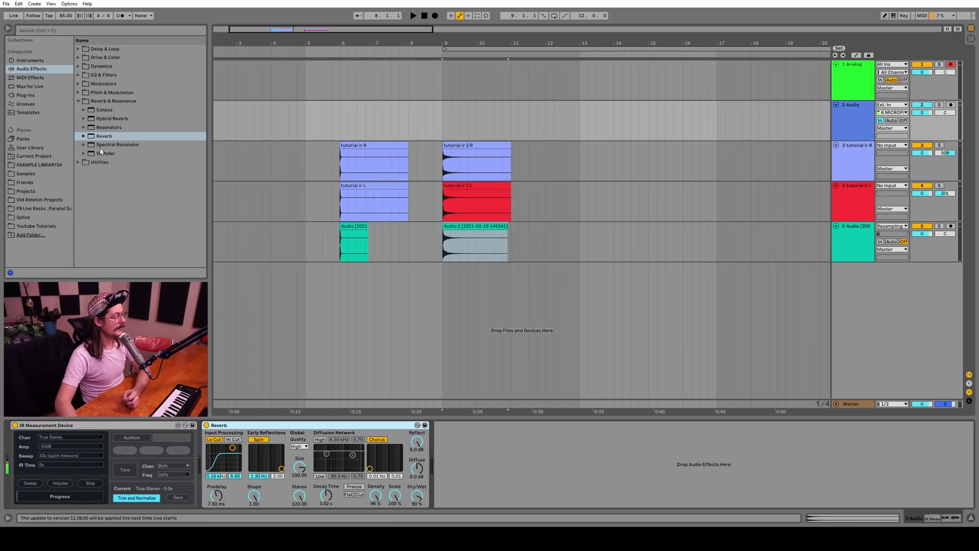
left_click(82, 51)
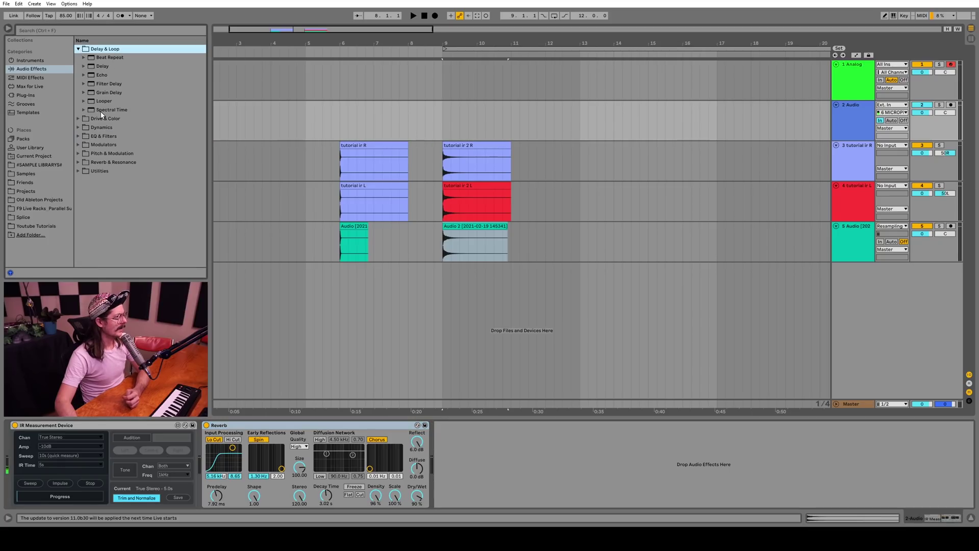
left_click(139, 111)
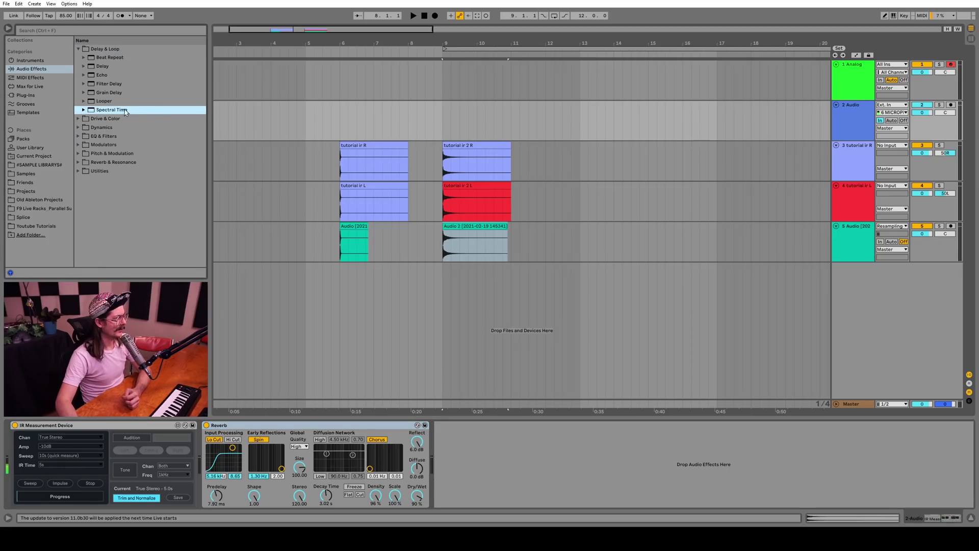